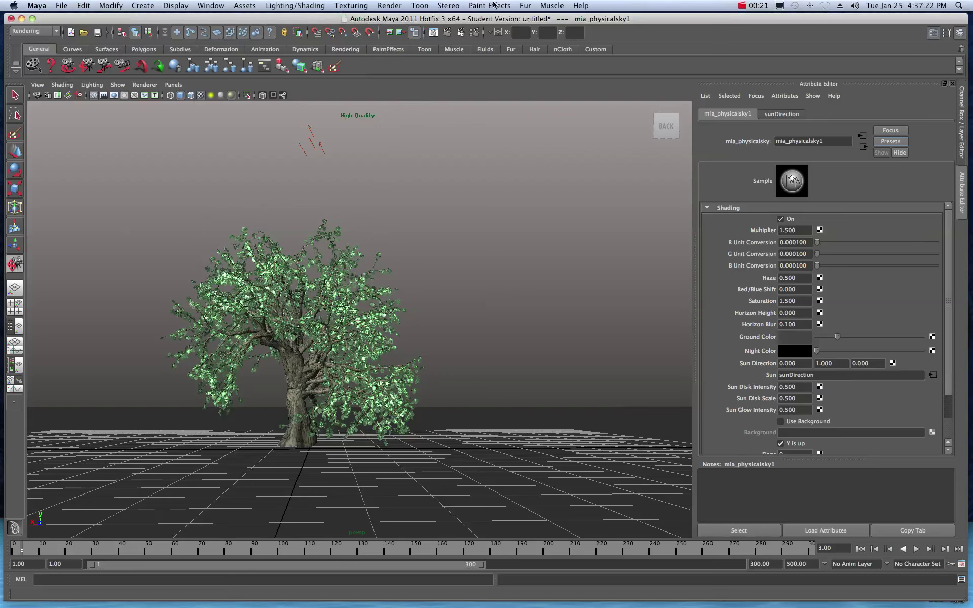
Open the Paint Effects brush library, look over its brush folders, and close it
left_click(494, 6)
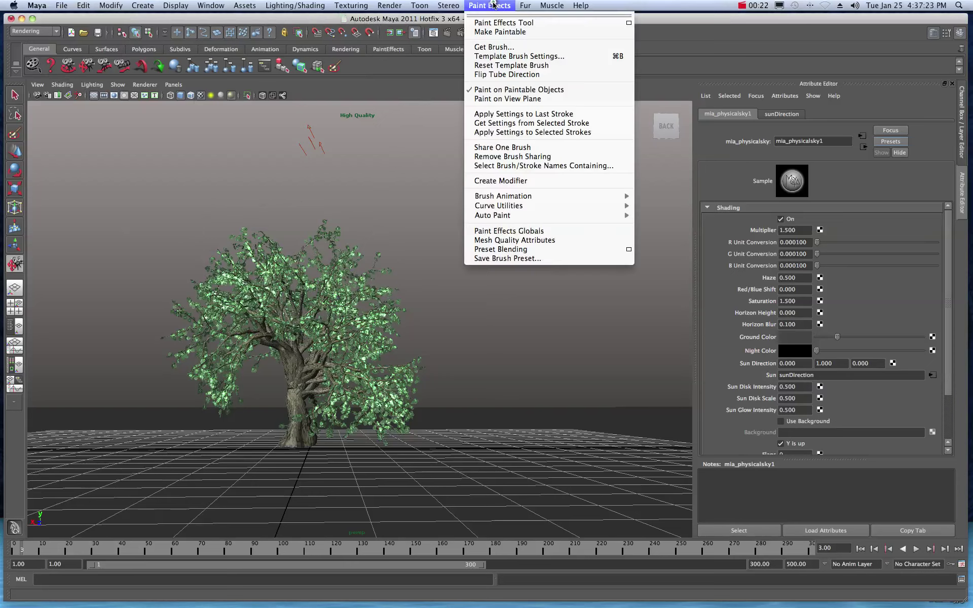
left_click(487, 48)
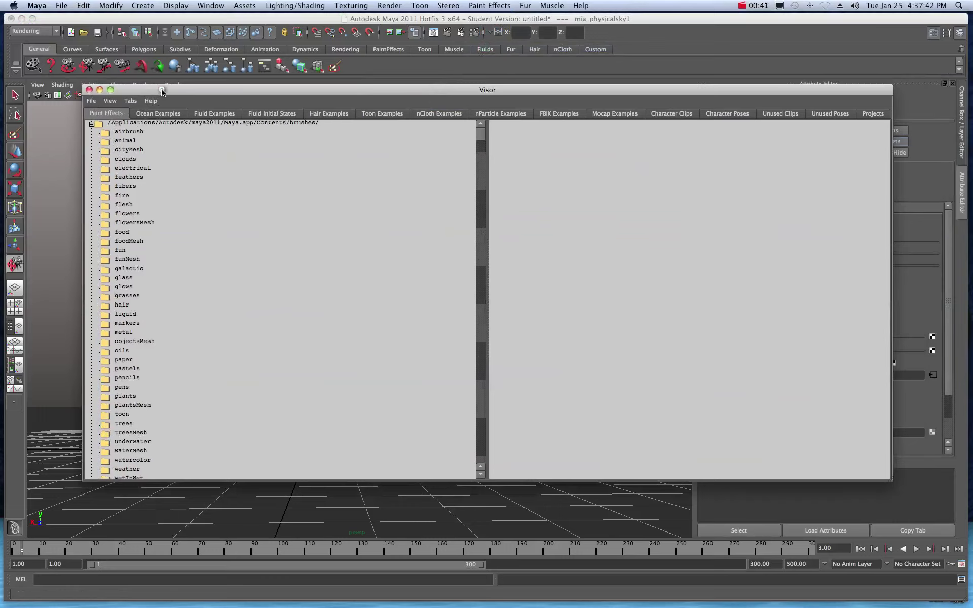
left_click_drag(162, 90, 187, 93)
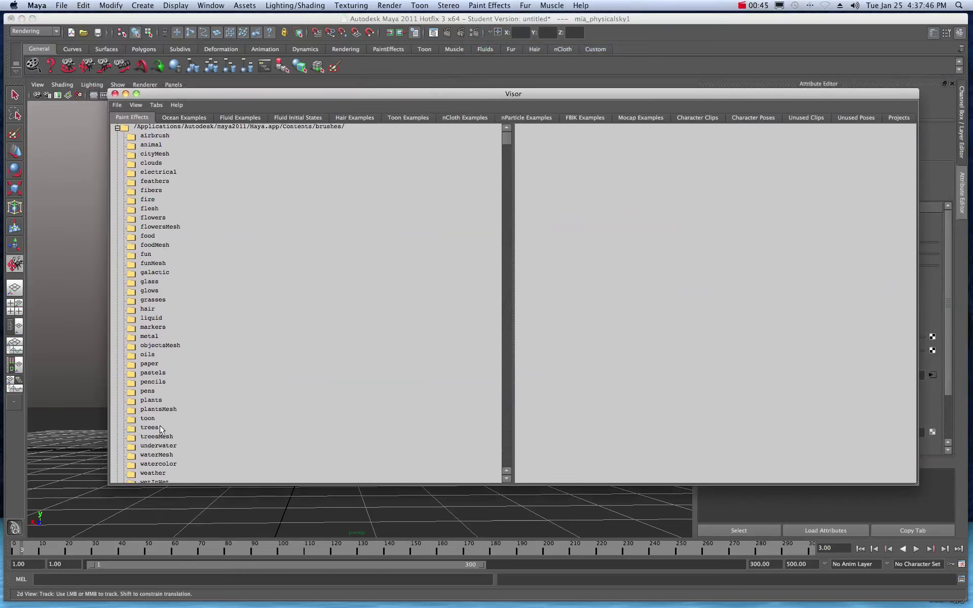
key("super+w")
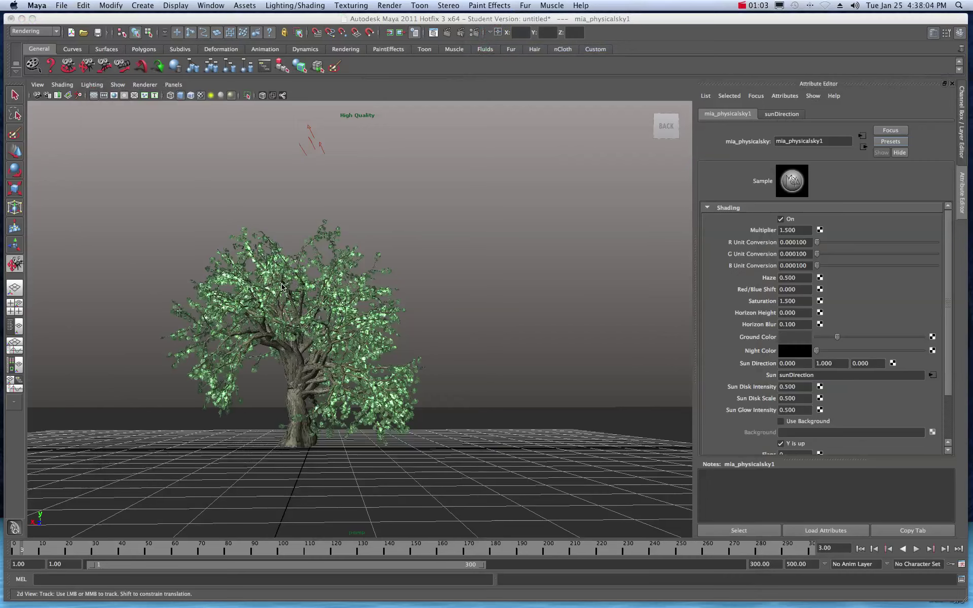
Look up the Paint Effects to Polygons conversion command
left_click(112, 6)
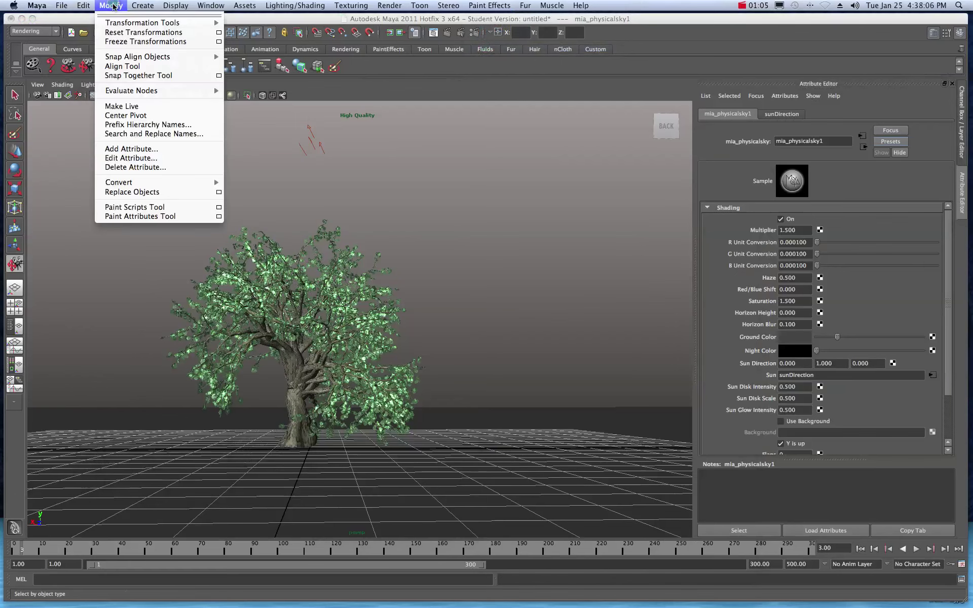
mouse_move(131, 183)
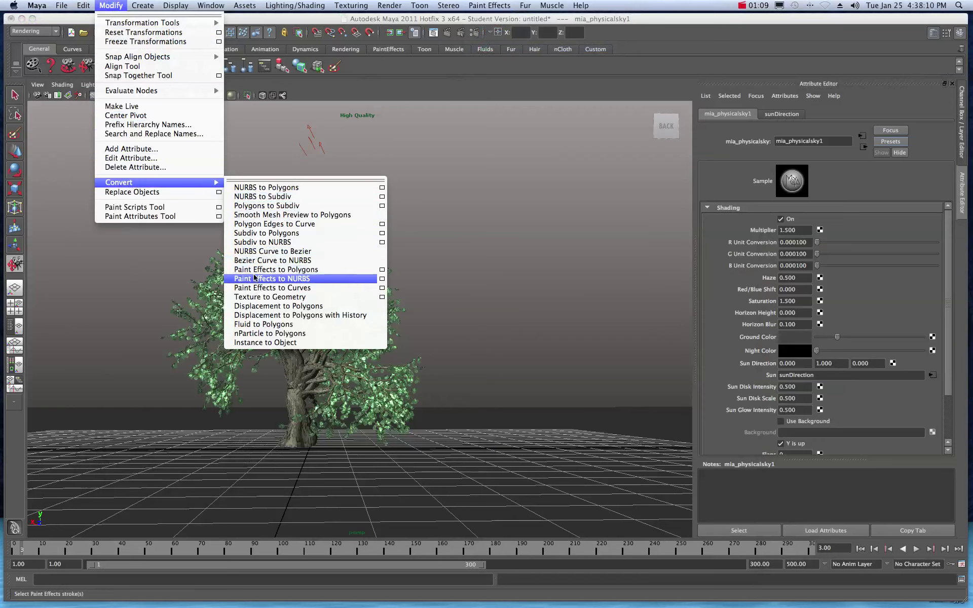
left_click(313, 272)
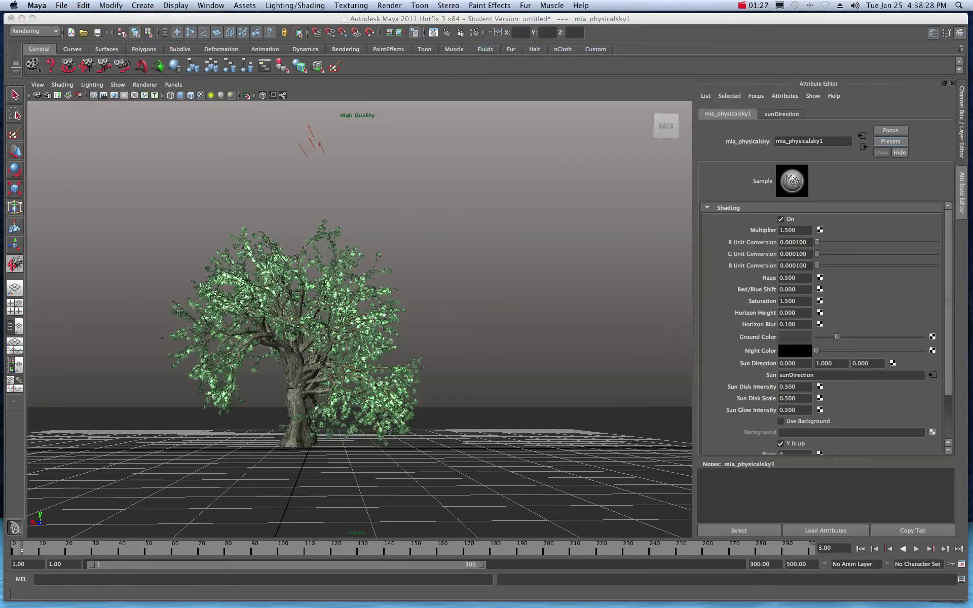
Bring the rendered sunset tree into view and position it beside the physical sky attributes for comparison
left_click_drag(953, 81, 177, 75)
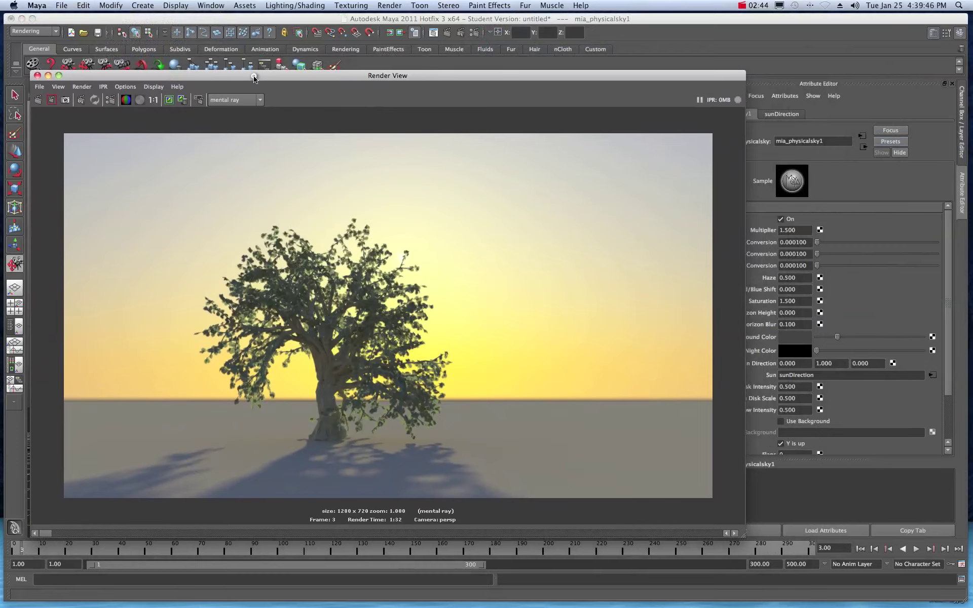
mouse_move(254, 77)
left_mouse_down()
mouse_move(426, 78)
mouse_move(522, 98)
mouse_move(256, 72)
left_mouse_up()
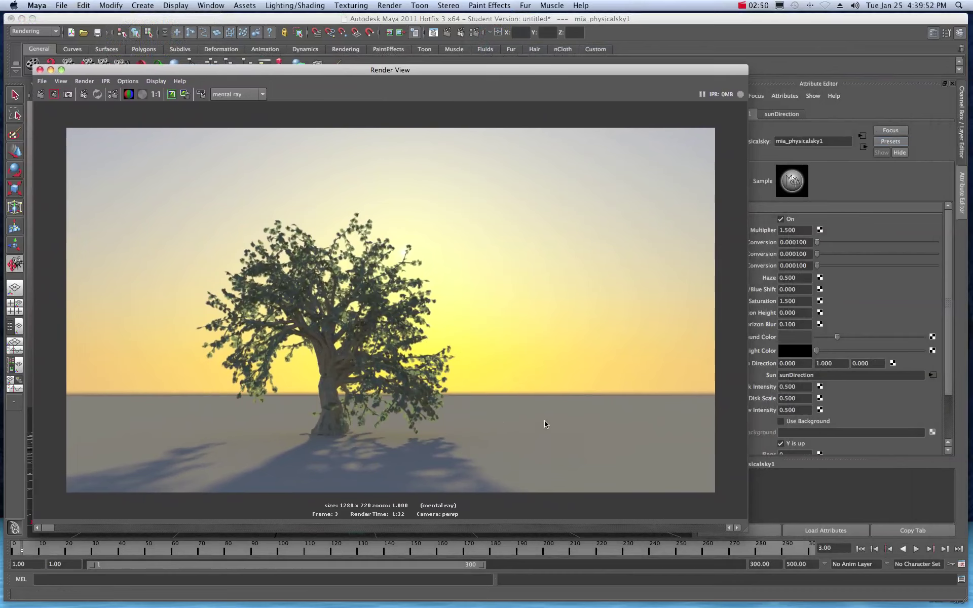
left_click_drag(684, 71, 664, 65)
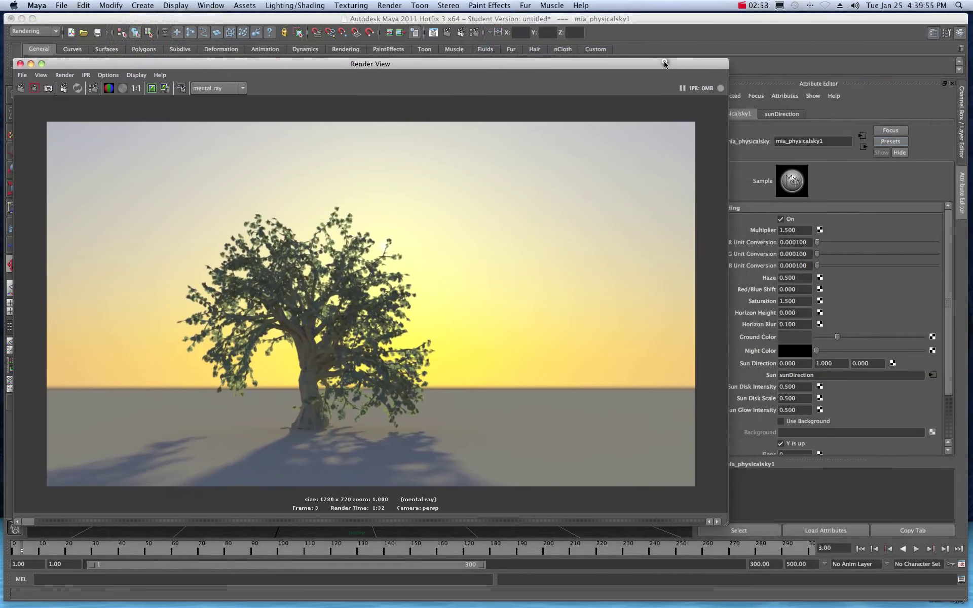
left_click(757, 228)
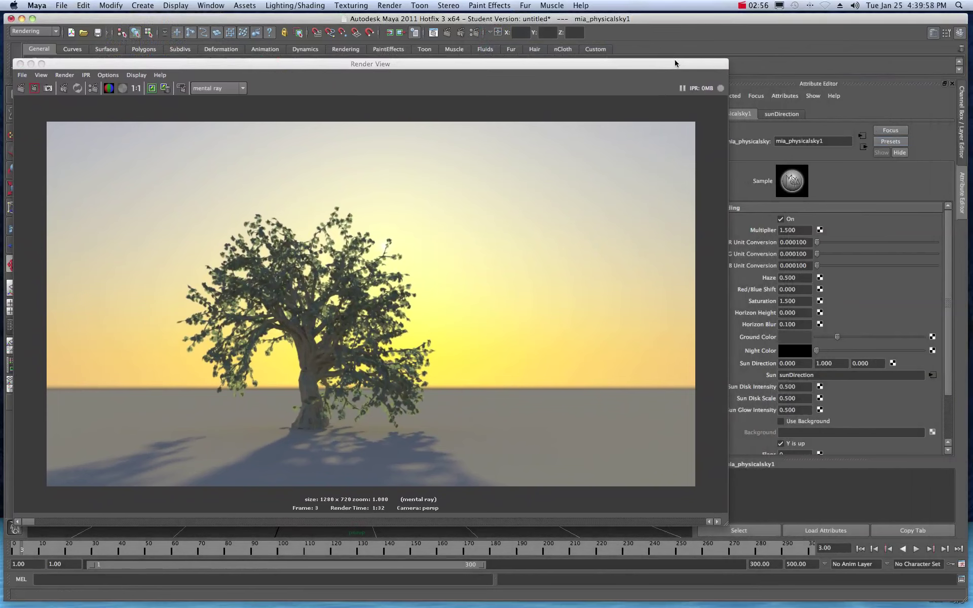
left_click_drag(674, 63, 657, 48)
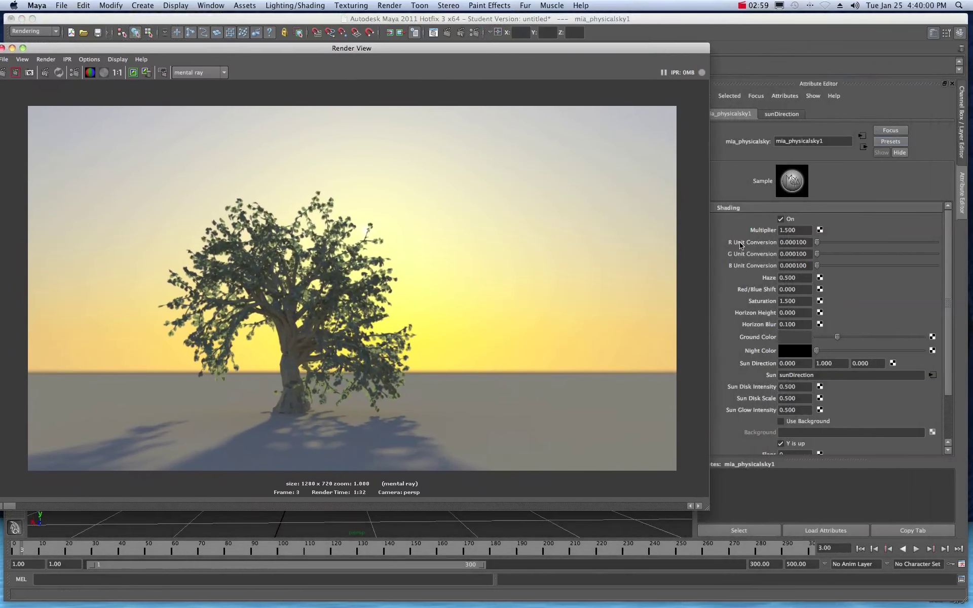
Set the physical sky's R Unit Conversion to 0.000175
left_click(800, 246)
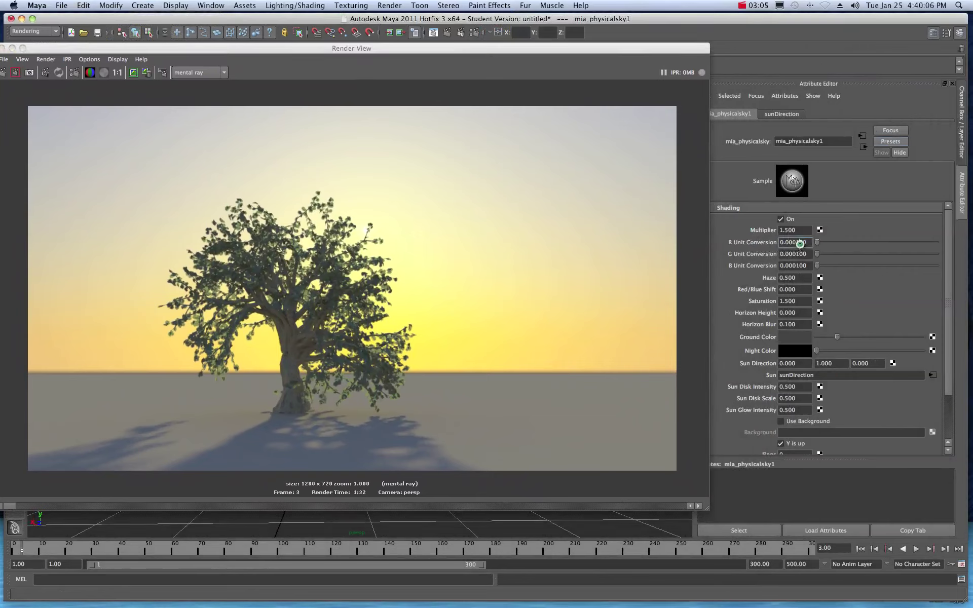
left_click(810, 242)
type("0.000175")
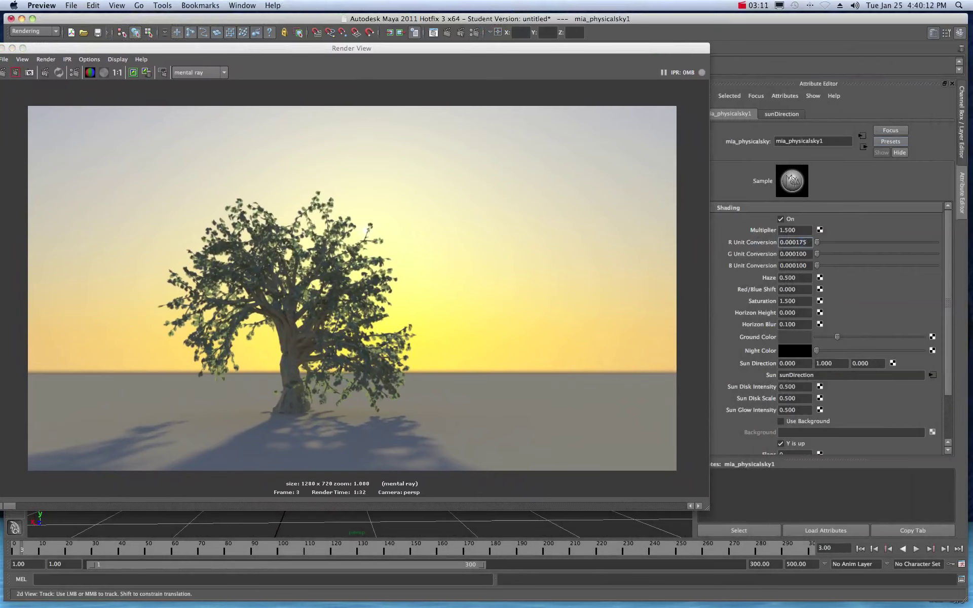
Switch to Preview, compare sunset.jpeg with the current render, and put both images out of the way
key("super+Tab")
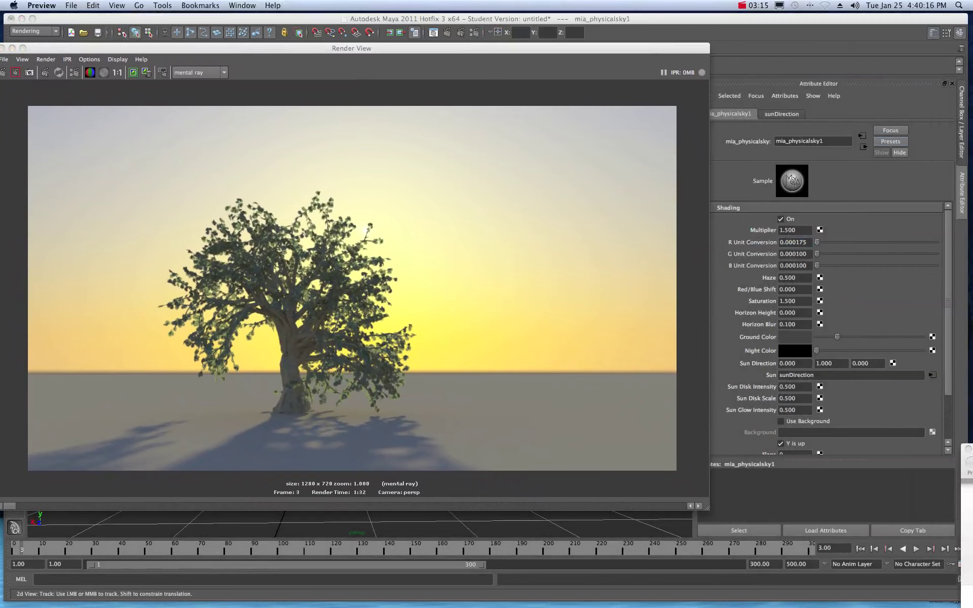
left_click_drag(972, 461, 305, 99)
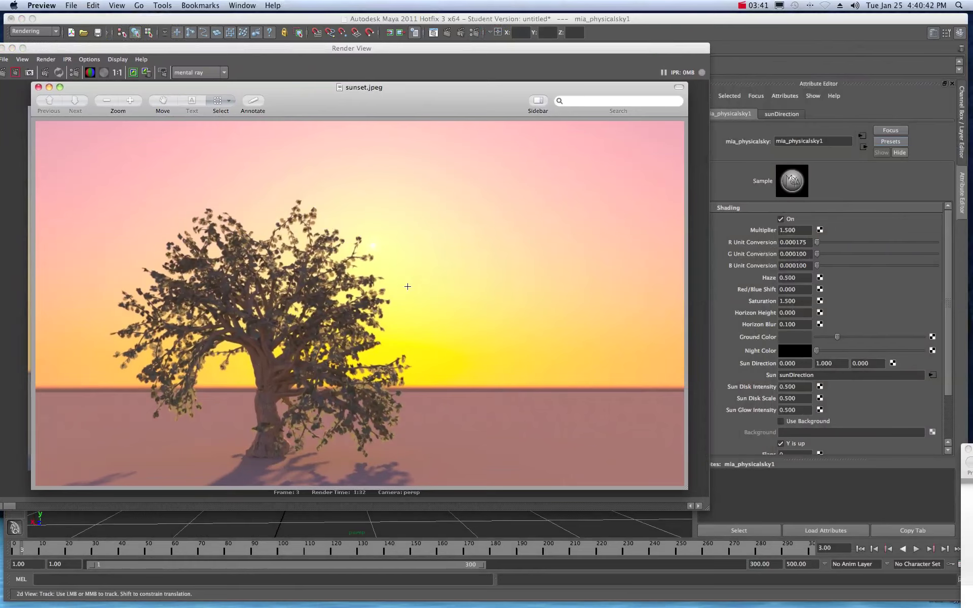
left_click_drag(412, 103, 422, 103)
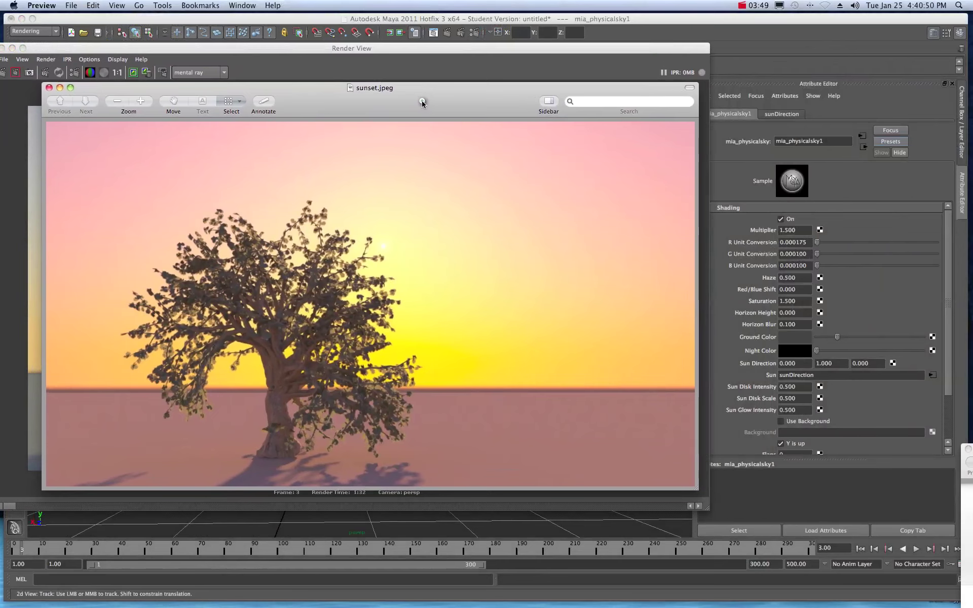
left_click_drag(423, 103, 424, 104)
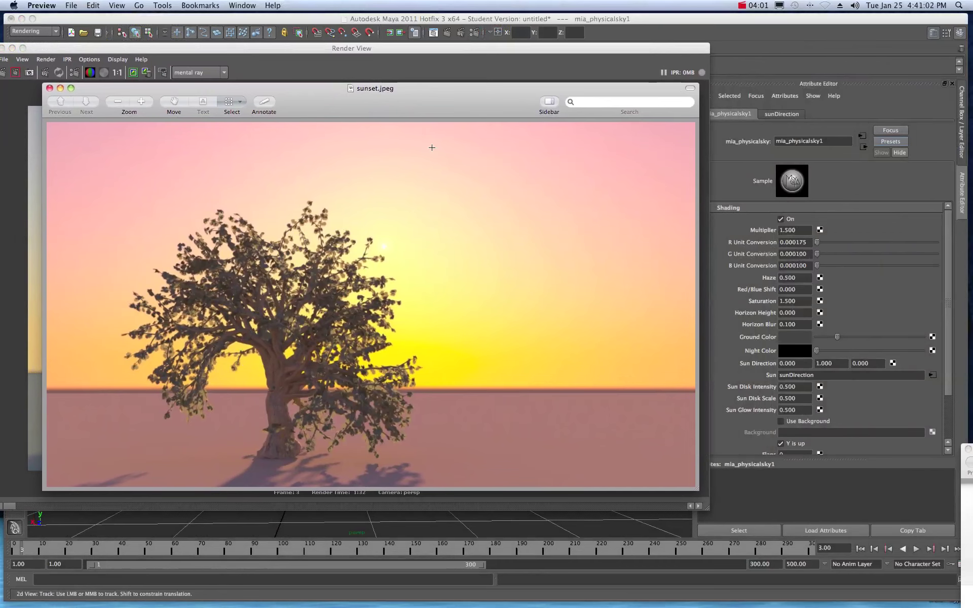
left_click_drag(426, 97, 694, 99)
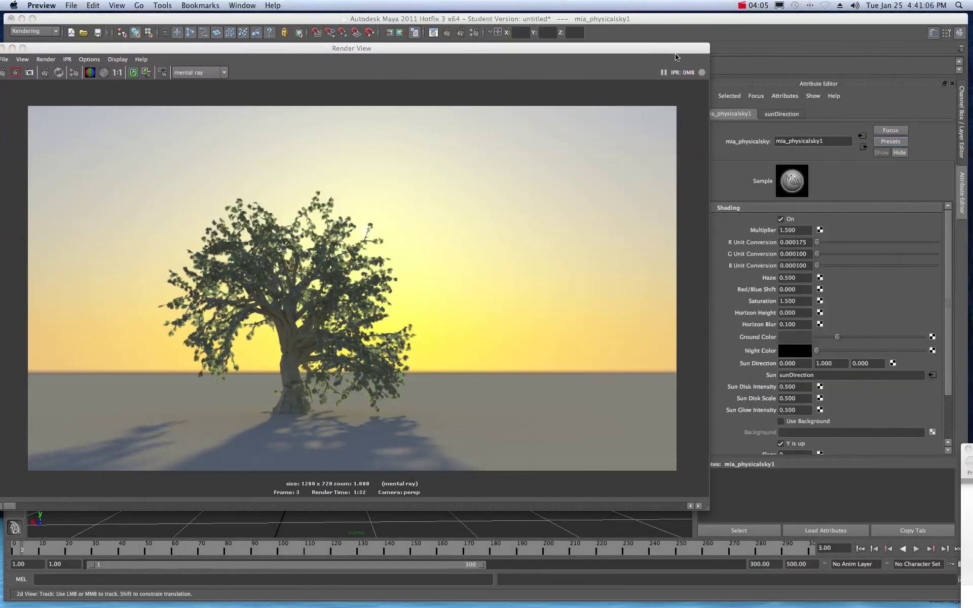
left_click(626, 43)
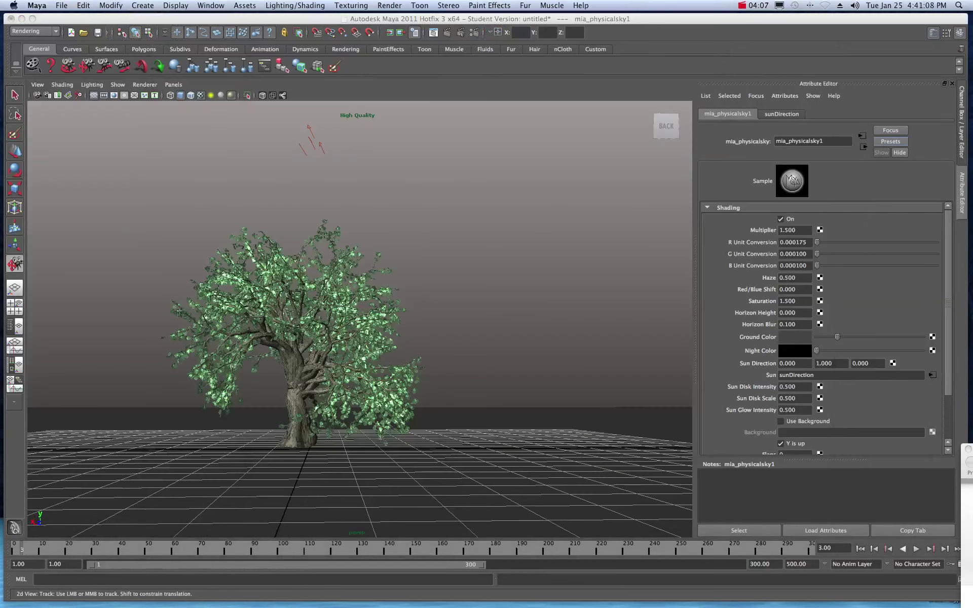
View the screenshots of the Maya tutorial website and the YouTube training channel in Preview, and put them away
left_click_drag(970, 452, 151, 73)
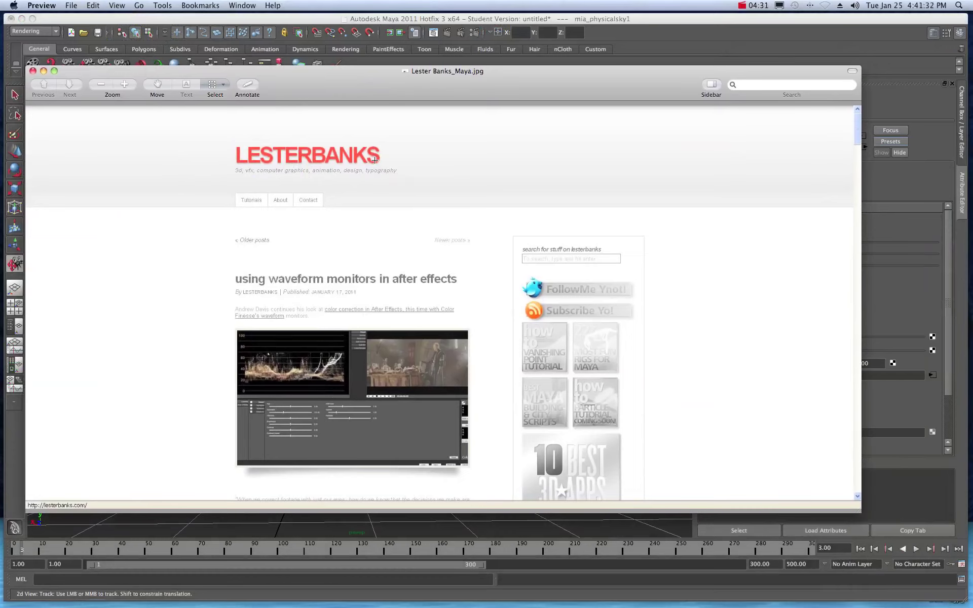
left_click(352, 88)
key("super+m")
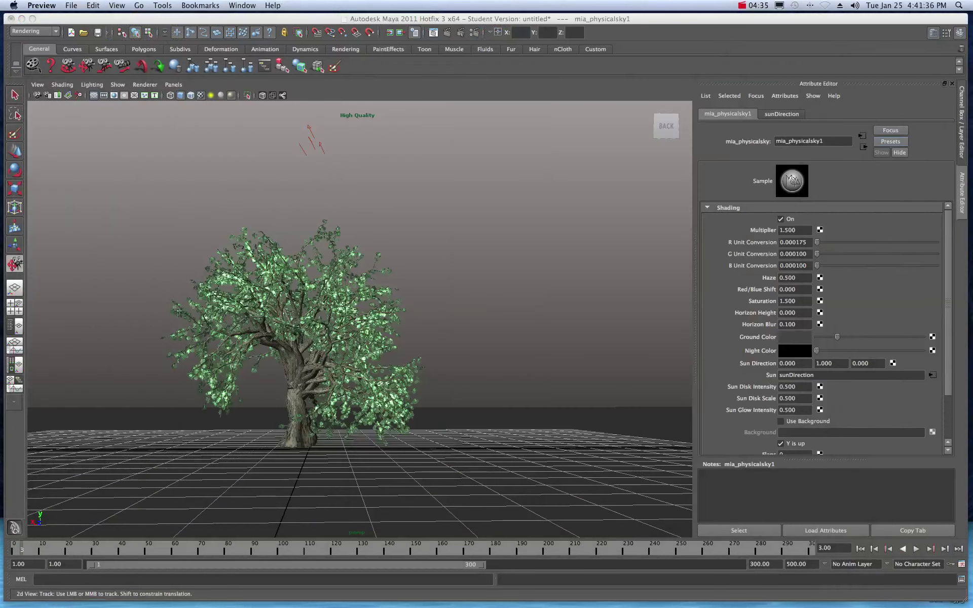
key("super+Tab")
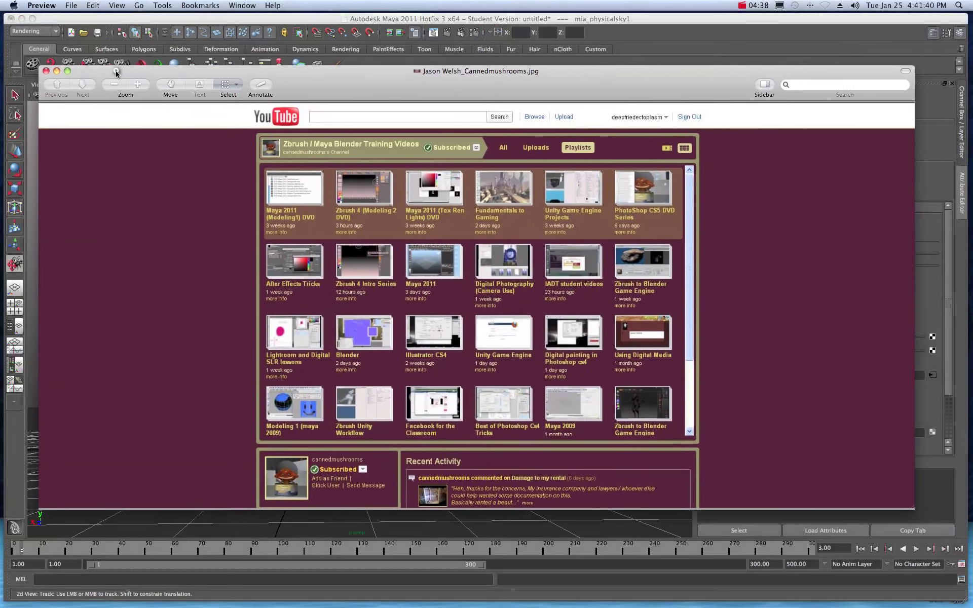
left_click_drag(116, 74, 115, 78)
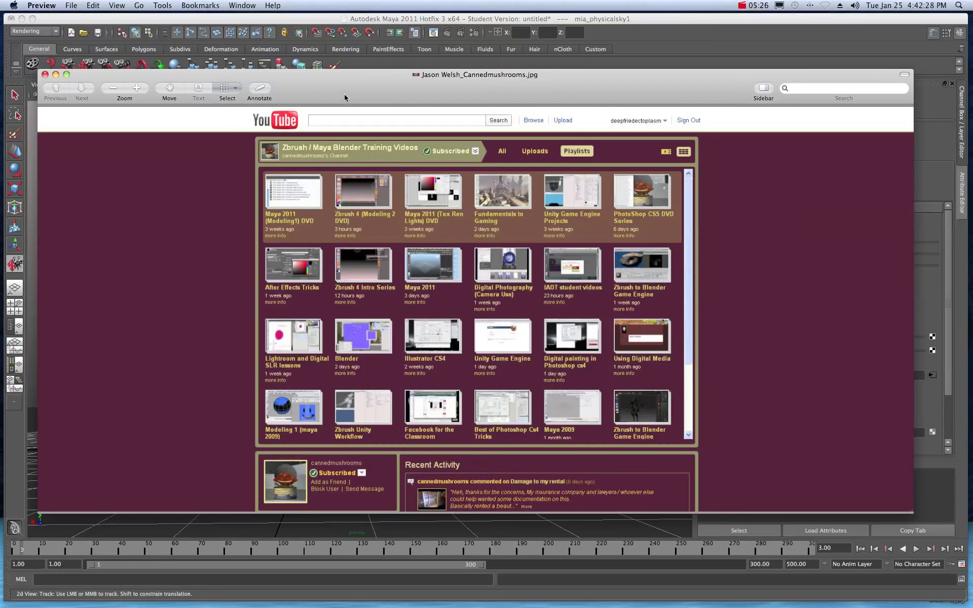
key("cmd+w")
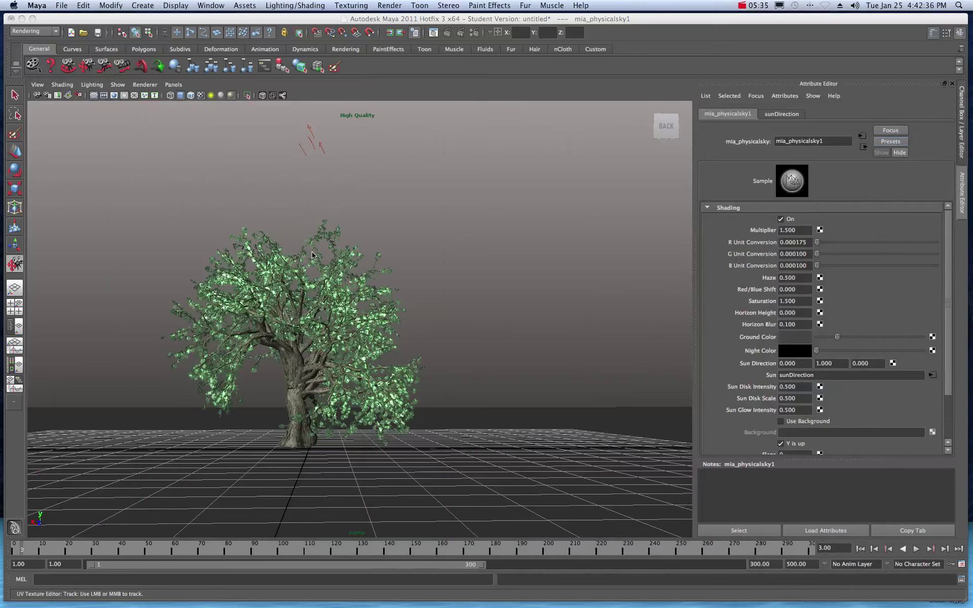
Start a new scene in Maya without saving the current tree scene
left_click(60, 6)
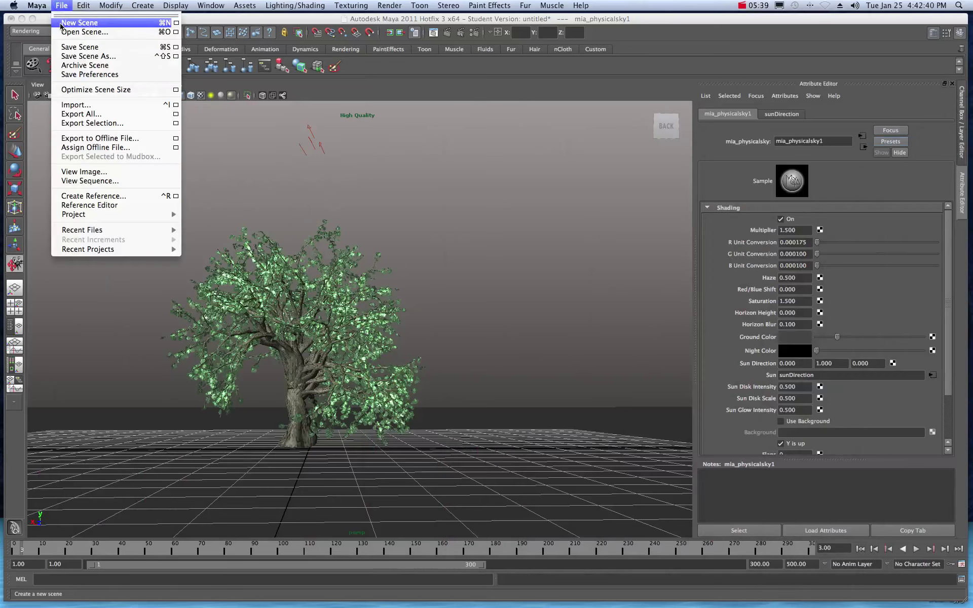
left_click(80, 22)
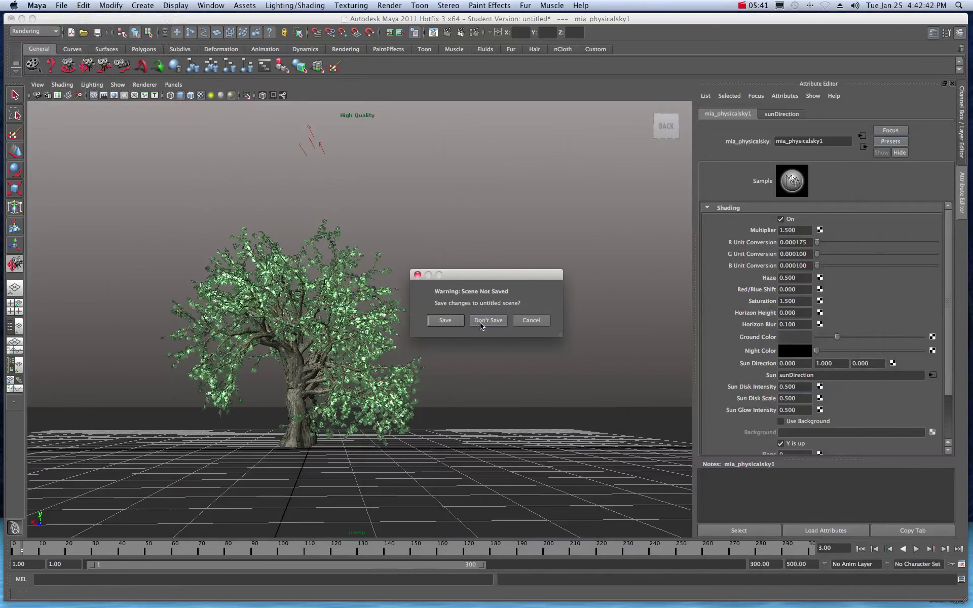
left_click(484, 321)
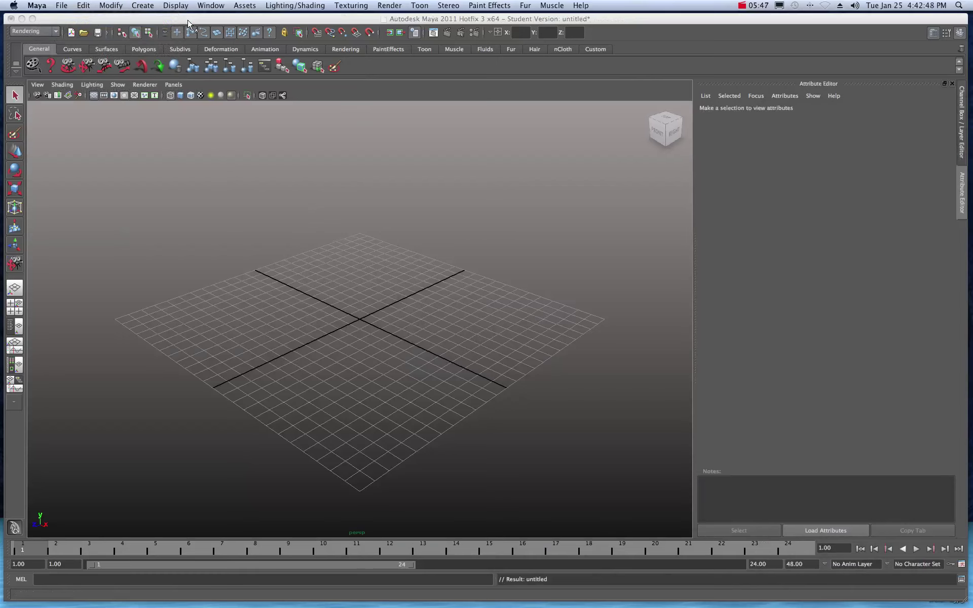
Open the Paint Effects brush library and display the brushes in the trees and treesMesh folders
left_click(490, 5)
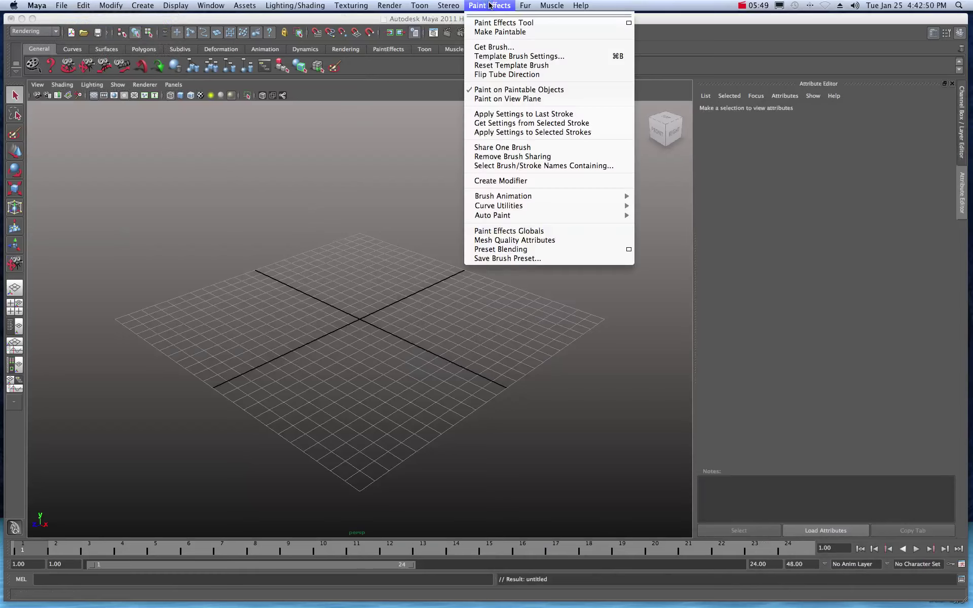
left_click(487, 48)
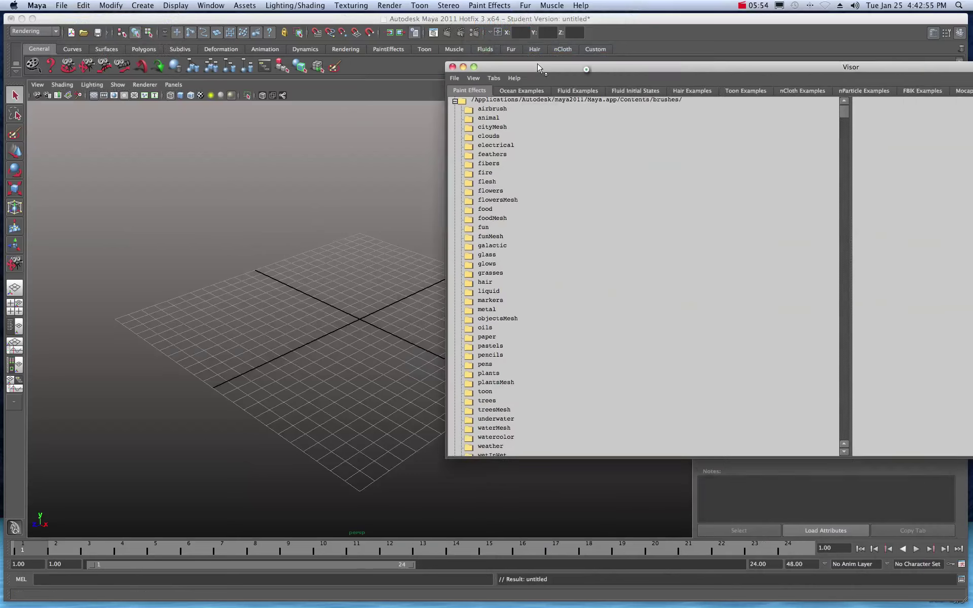
mouse_move(560, 71)
left_mouse_down()
mouse_move(217, 70)
mouse_move(199, 100)
left_mouse_up()
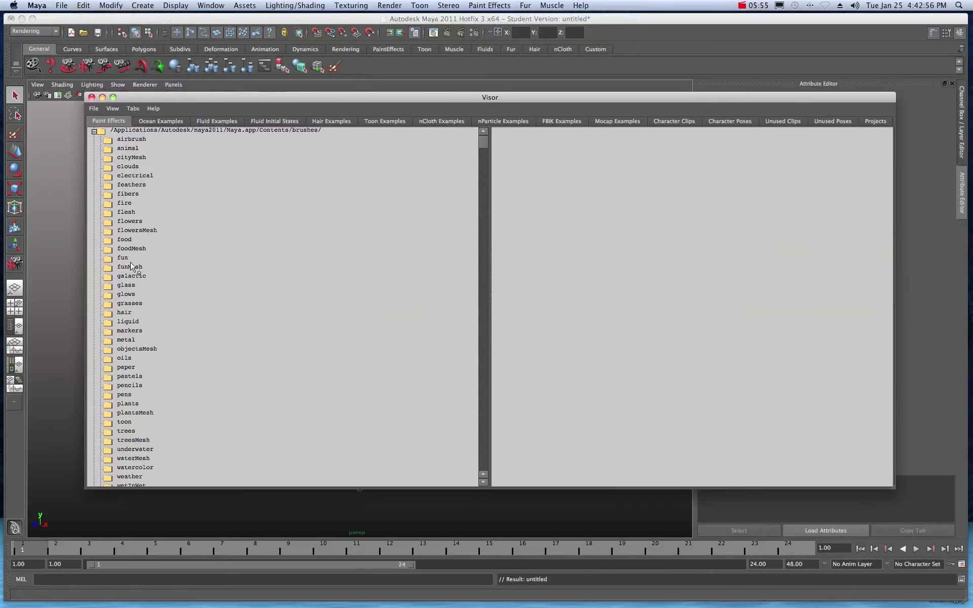
scroll(136, 401, "down", 1)
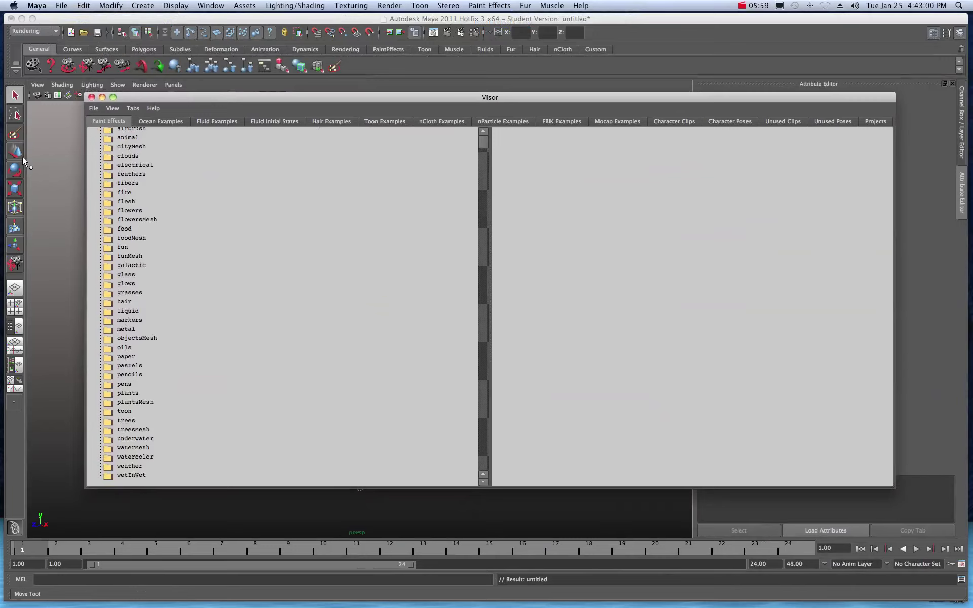
left_click(14, 96)
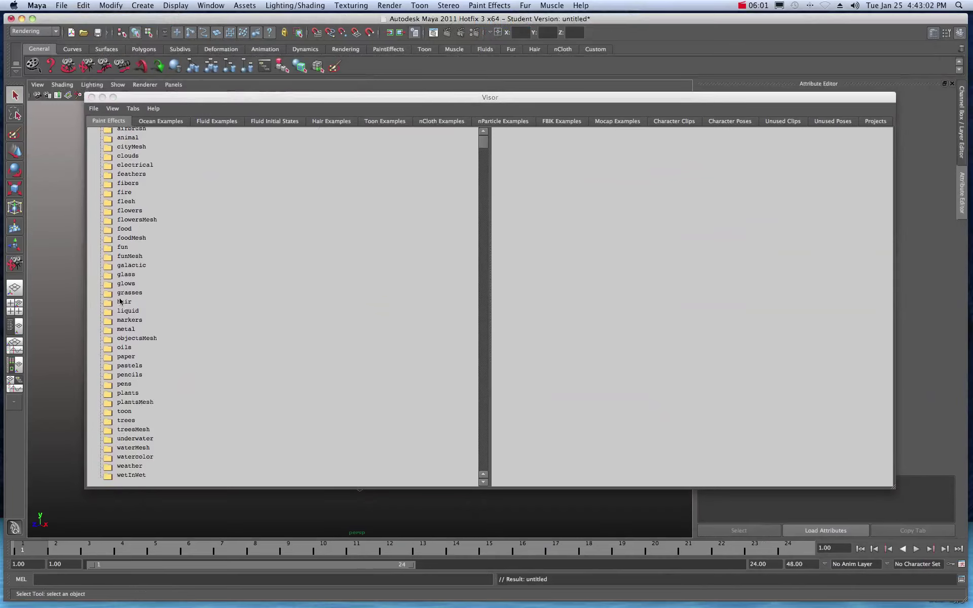
left_click(107, 423)
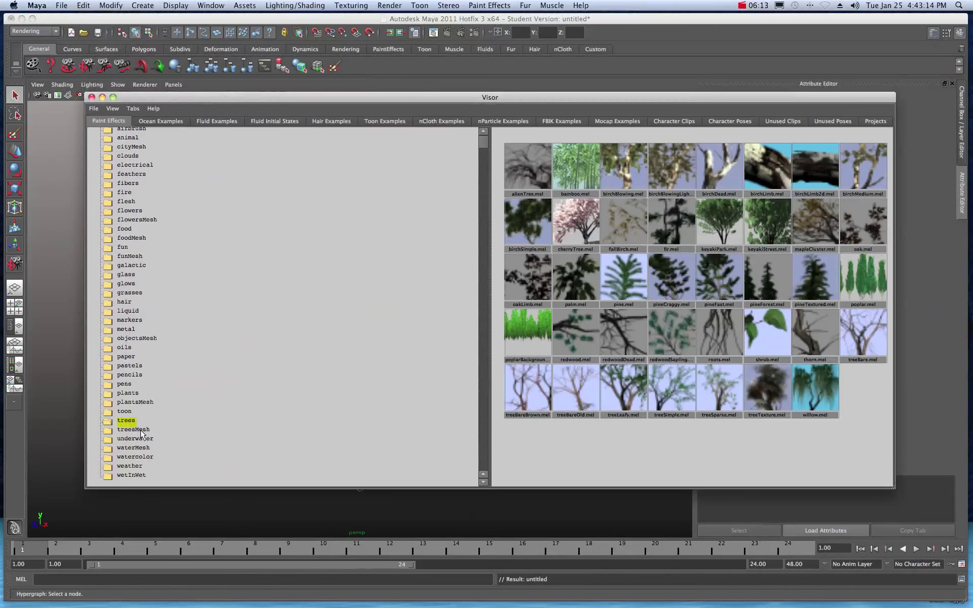
left_click(120, 430)
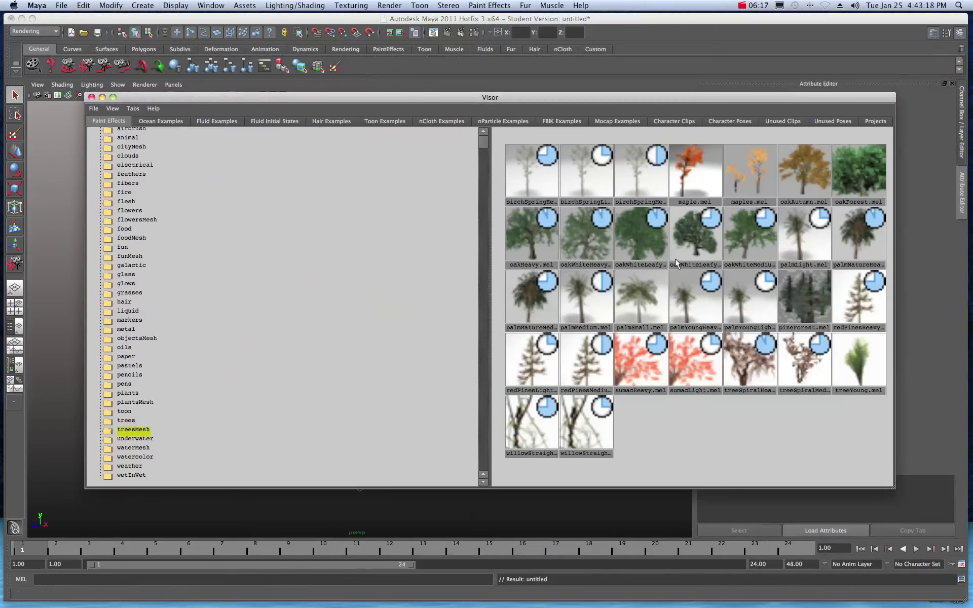
Pick the oakHeavy.mel brush, put the brush library away, and paint one short stroke just behind the grid's centre
left_click(534, 233)
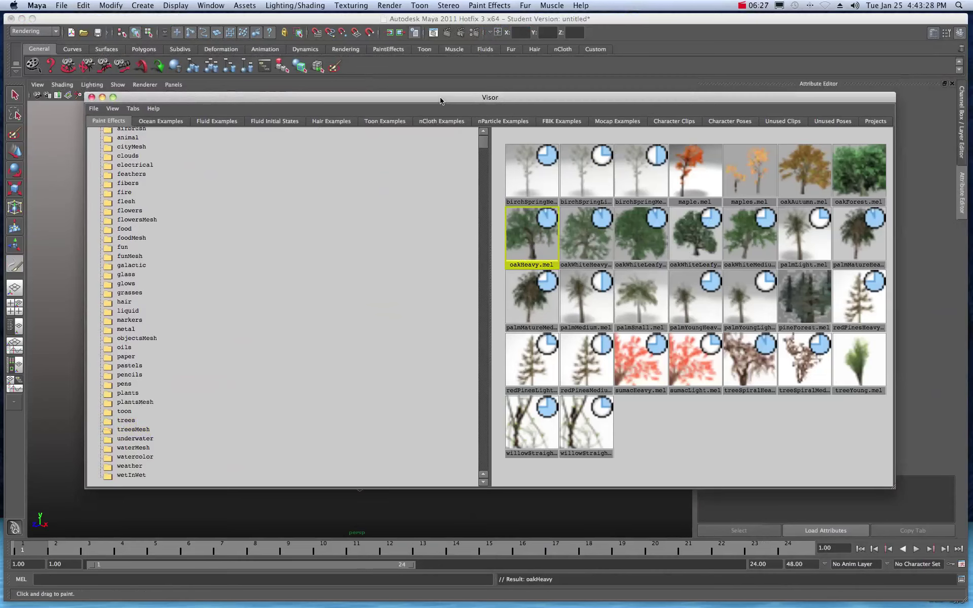
left_click_drag(446, 98, 972, 148)
key("super+w")
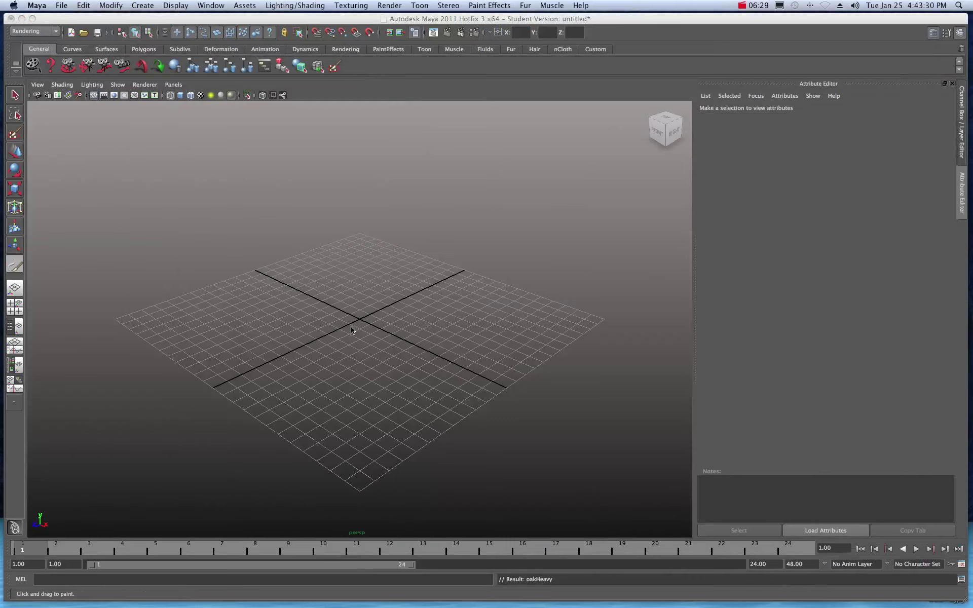
left_click(324, 323)
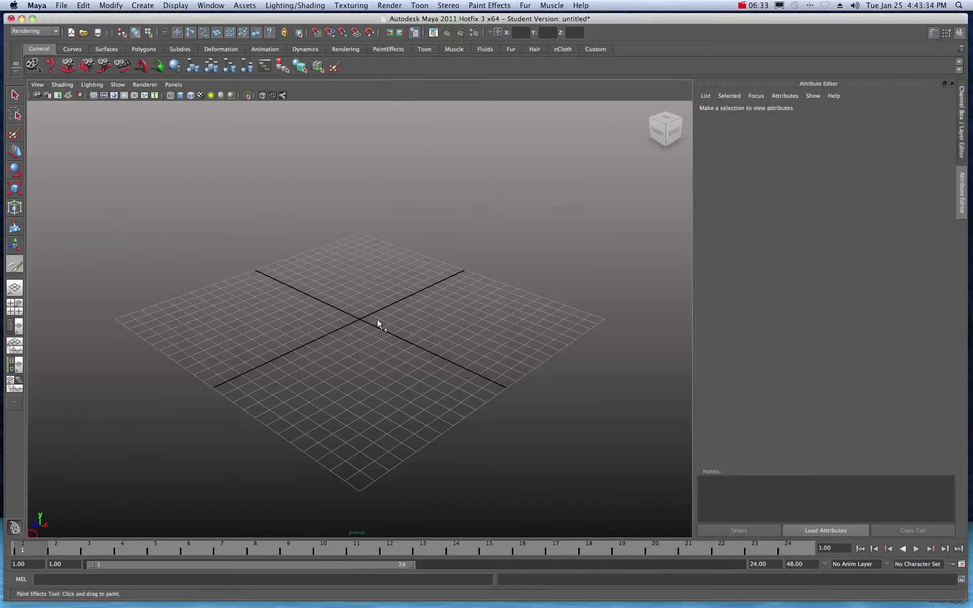
key("q")
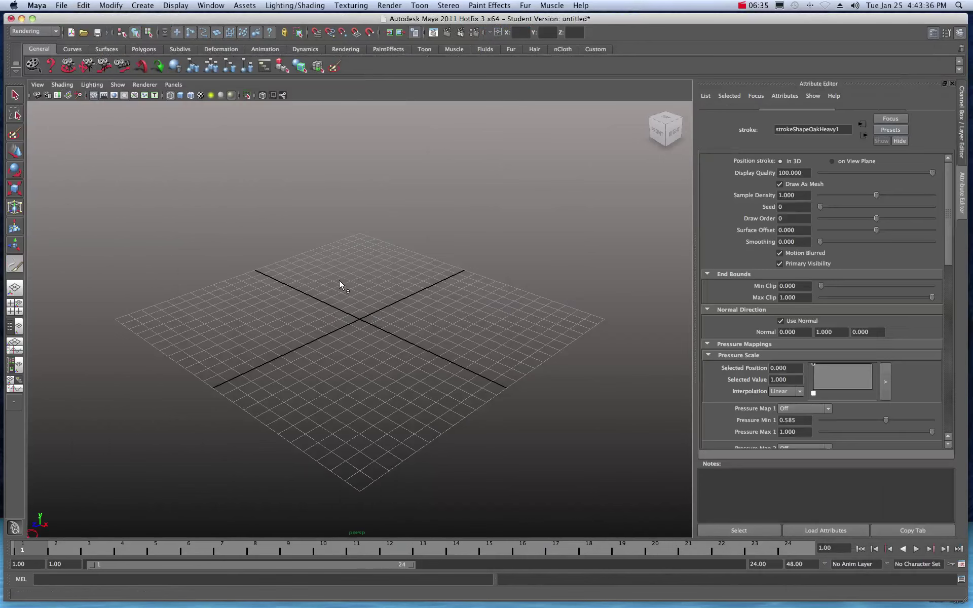
key("y")
left_click_drag(324, 293, 351, 304)
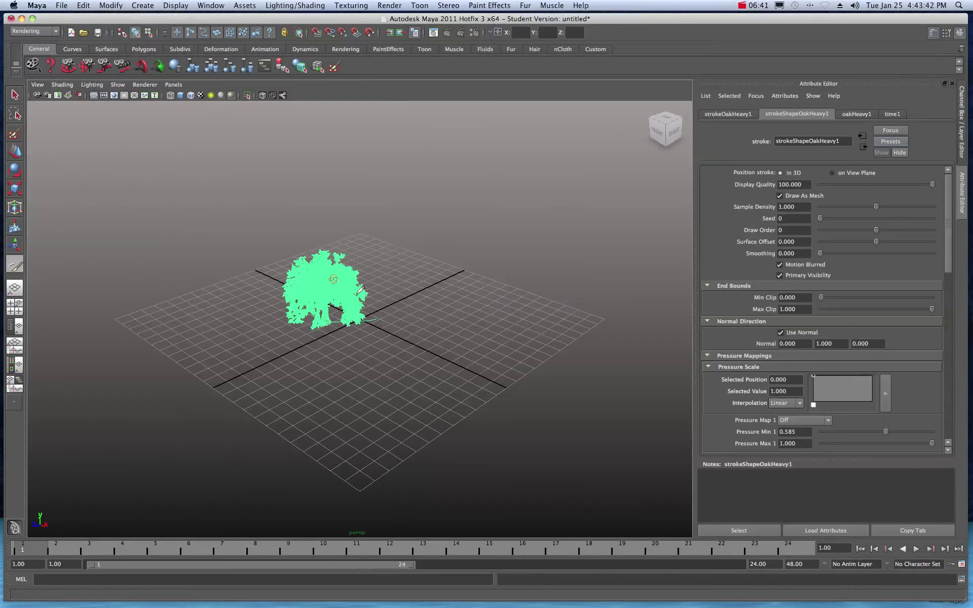
Stop painting, select the oak tree stroke, and show its oakHeavy1 brush attributes
left_click(15, 95)
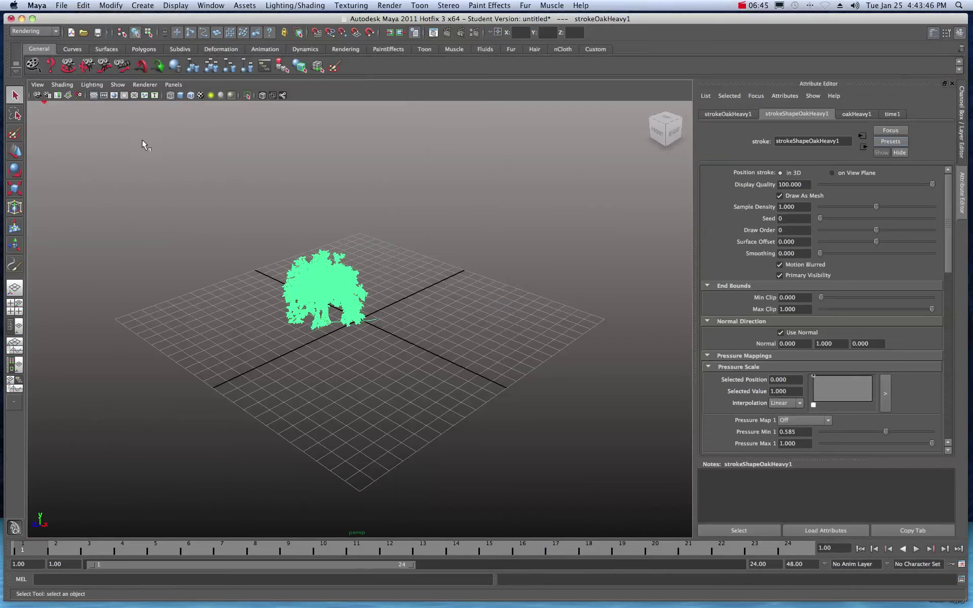
left_click(247, 163)
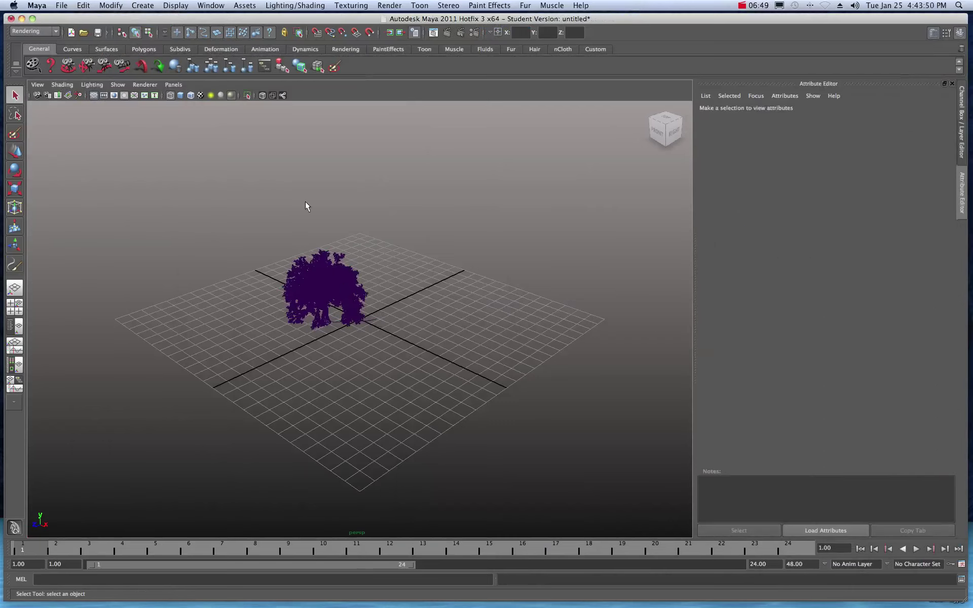
left_click(325, 285)
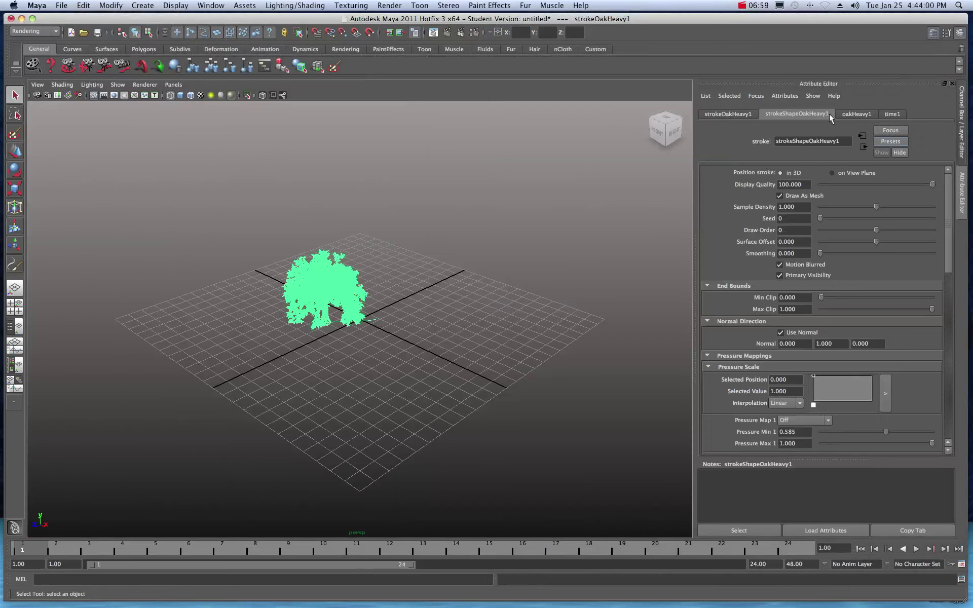
left_click(850, 113)
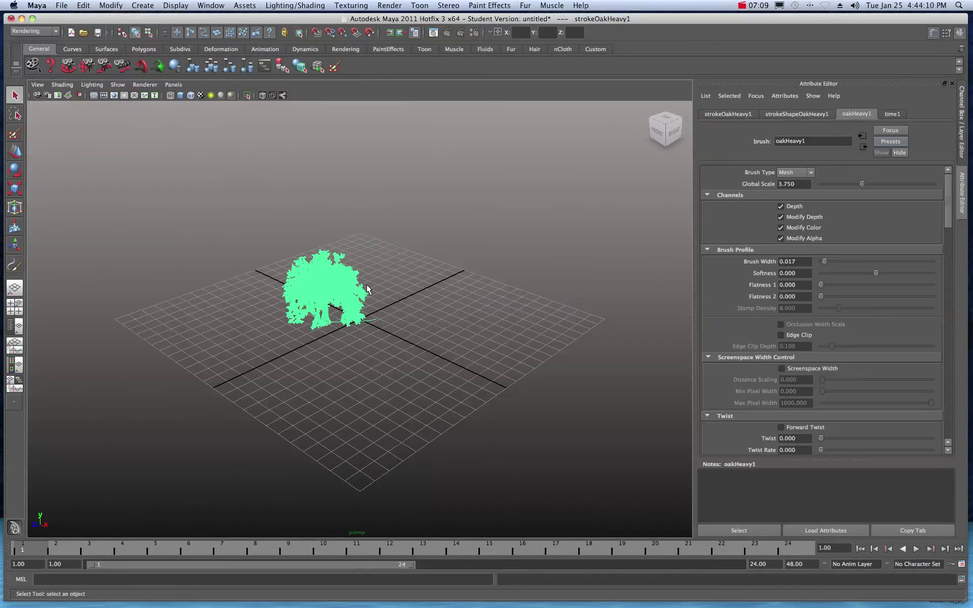
Examine the oak tree up close from a lower angle and review its brush attributes down to the Mesh settings
scroll(368, 289, "up", 5)
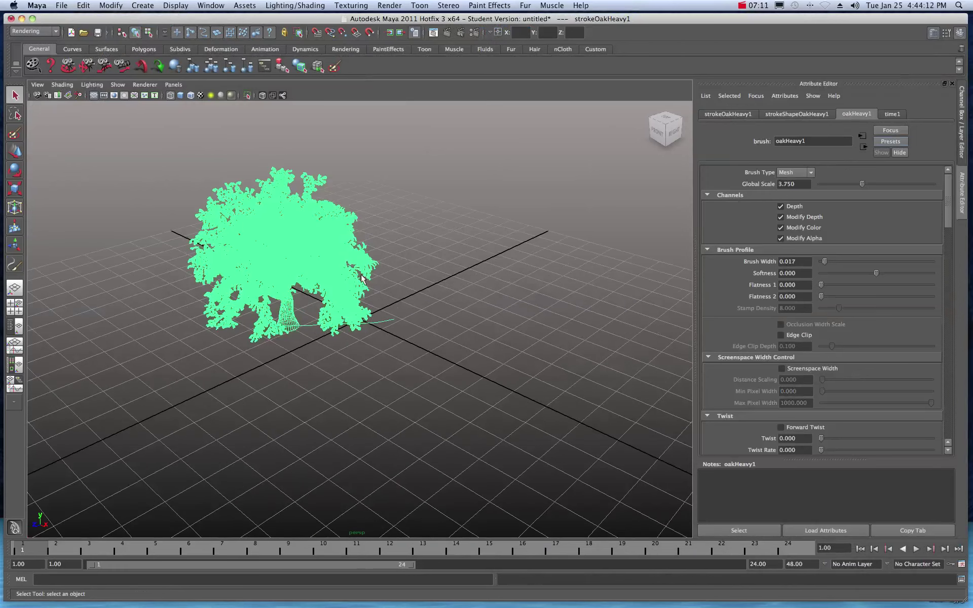
scroll(378, 248, "up", 5)
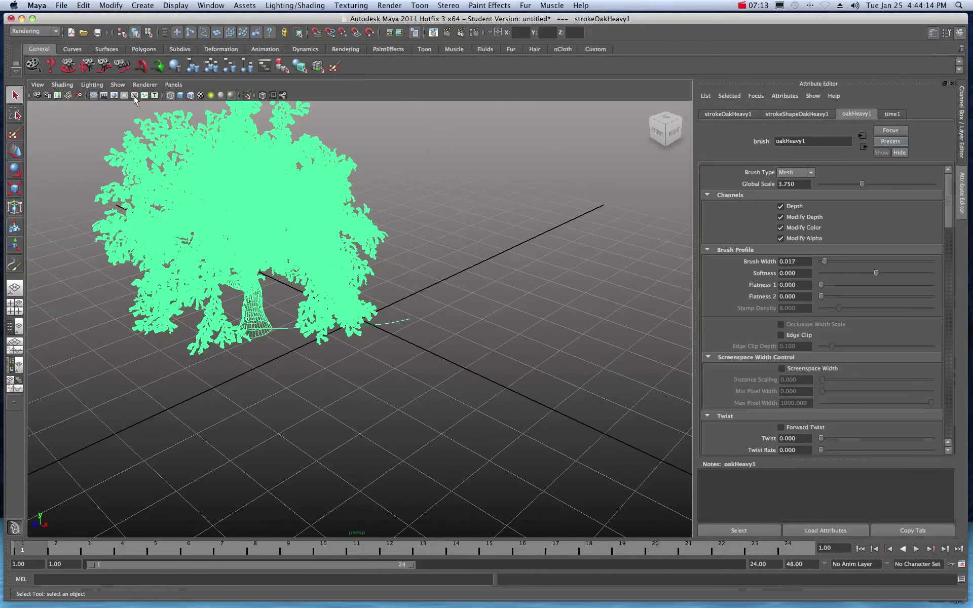
left_click(95, 71)
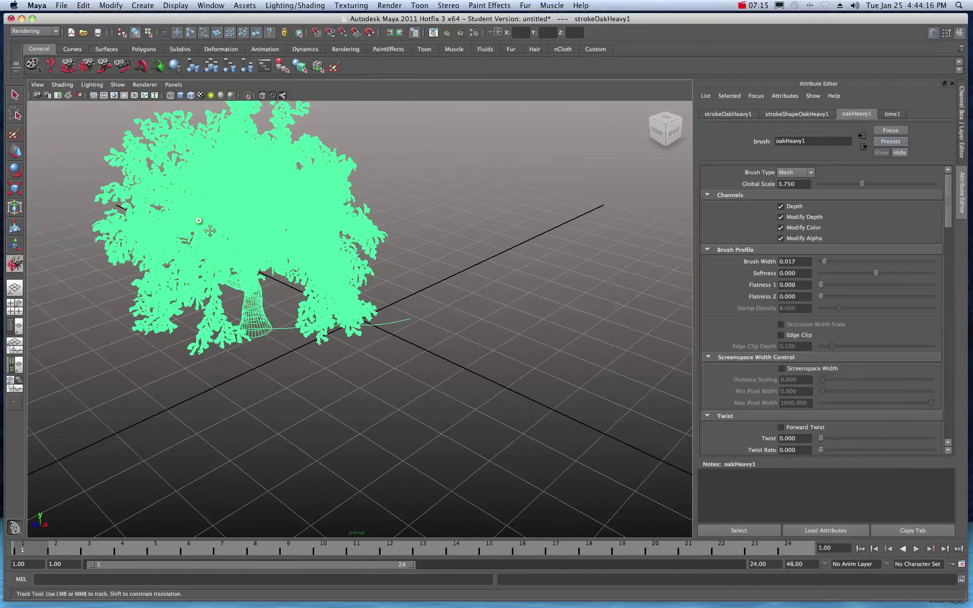
left_click_drag(296, 291, 425, 366)
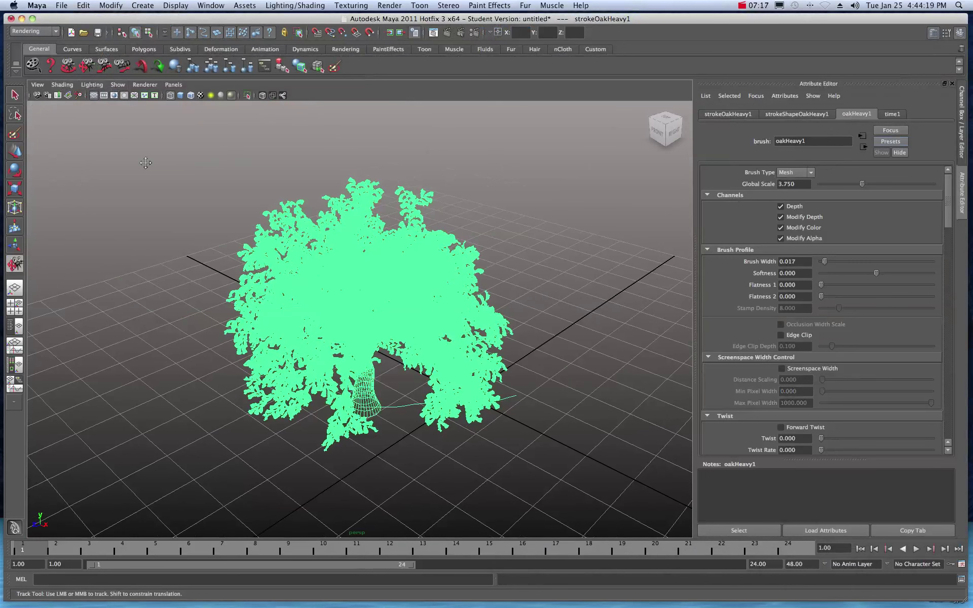
left_click(14, 95)
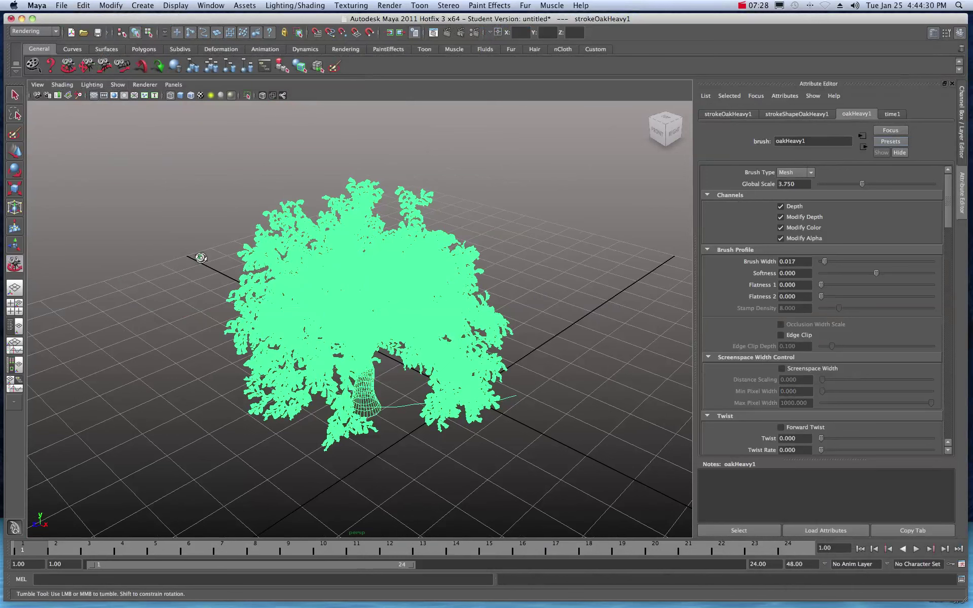
left_click_drag(200, 257, 236, 258)
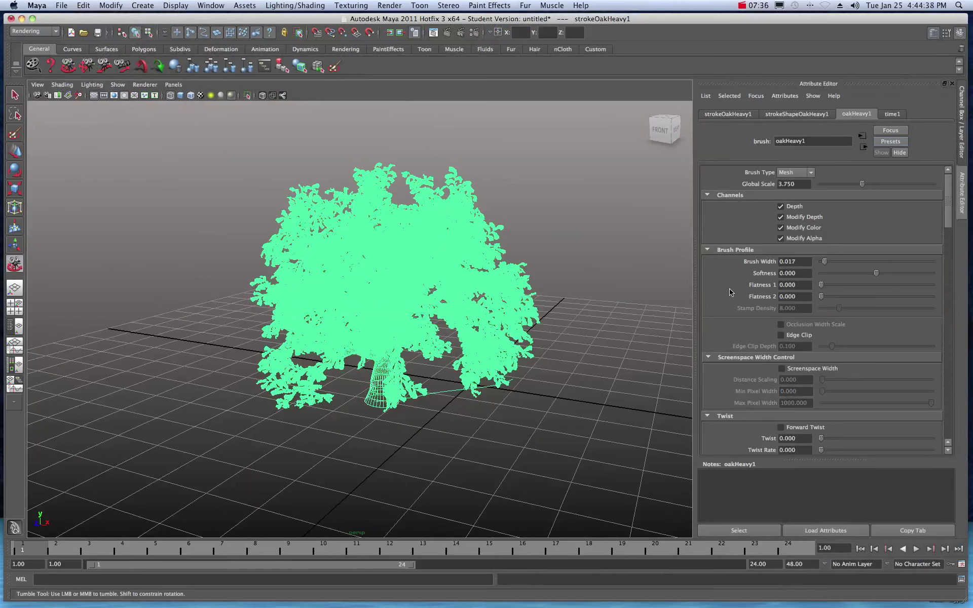
scroll(744, 238, "down", 6)
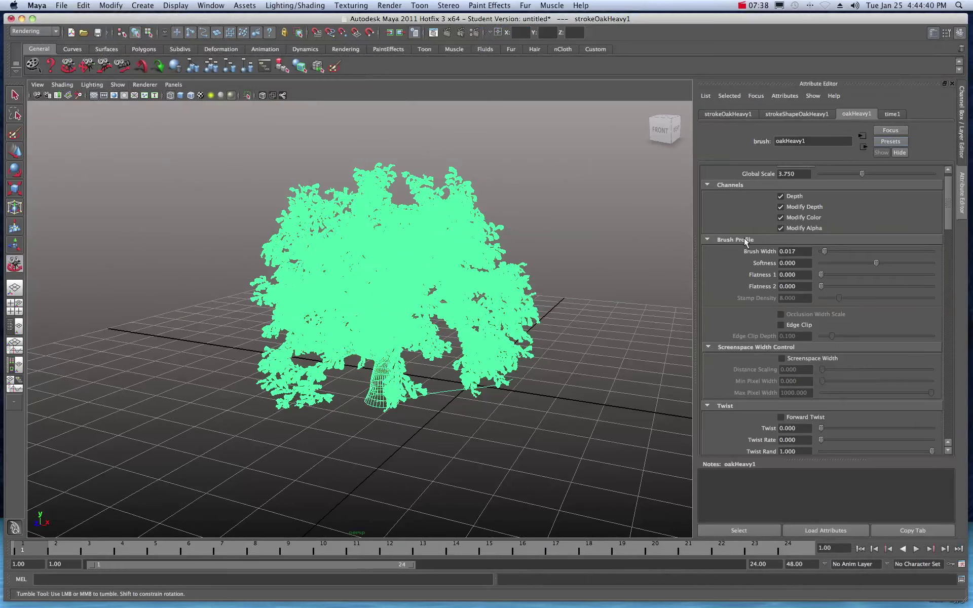
scroll(744, 244, "down", 6)
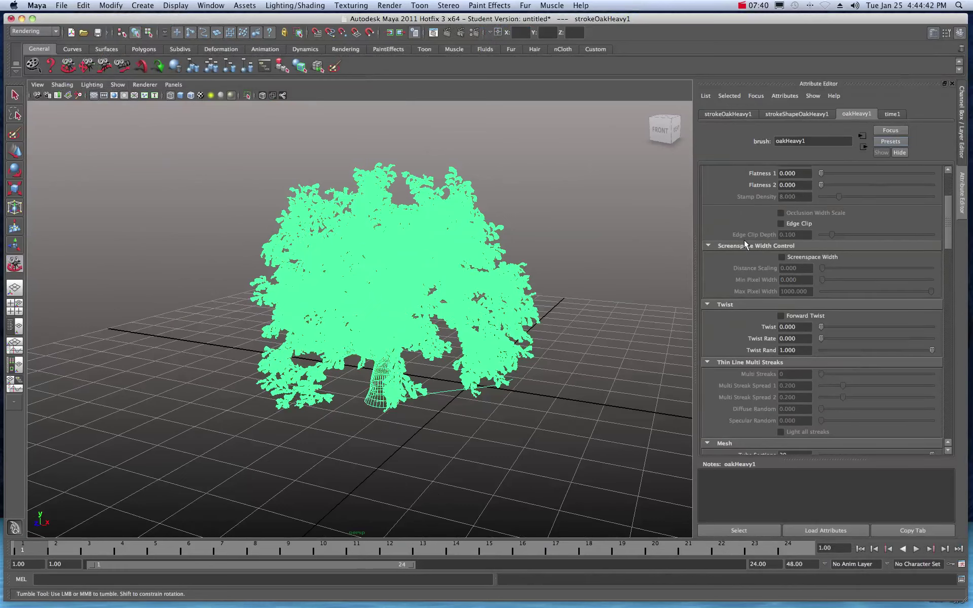
scroll(744, 238, "down", 7)
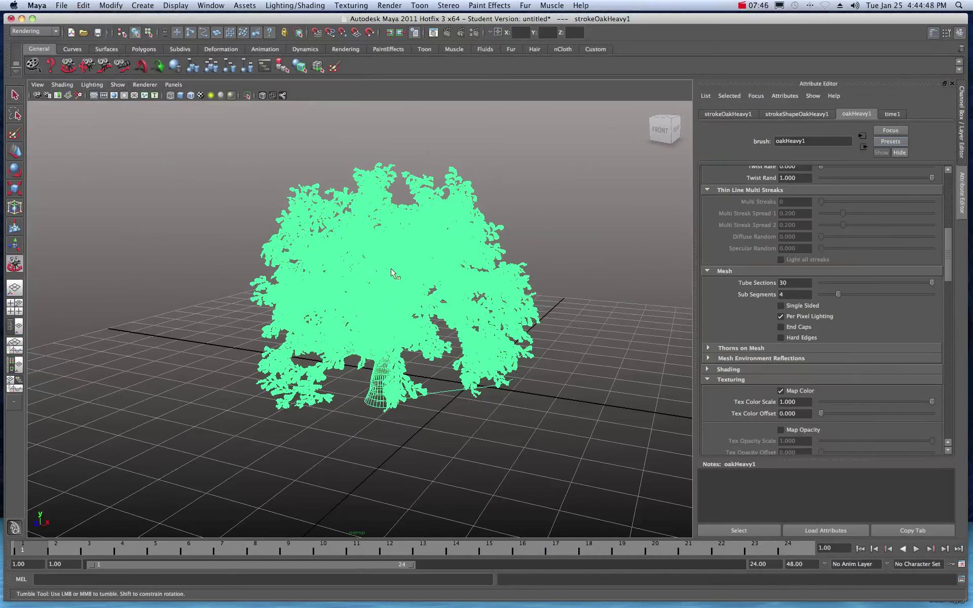
Render the oak tree with Maya Software and inspect the result in the Render View
left_click(447, 33)
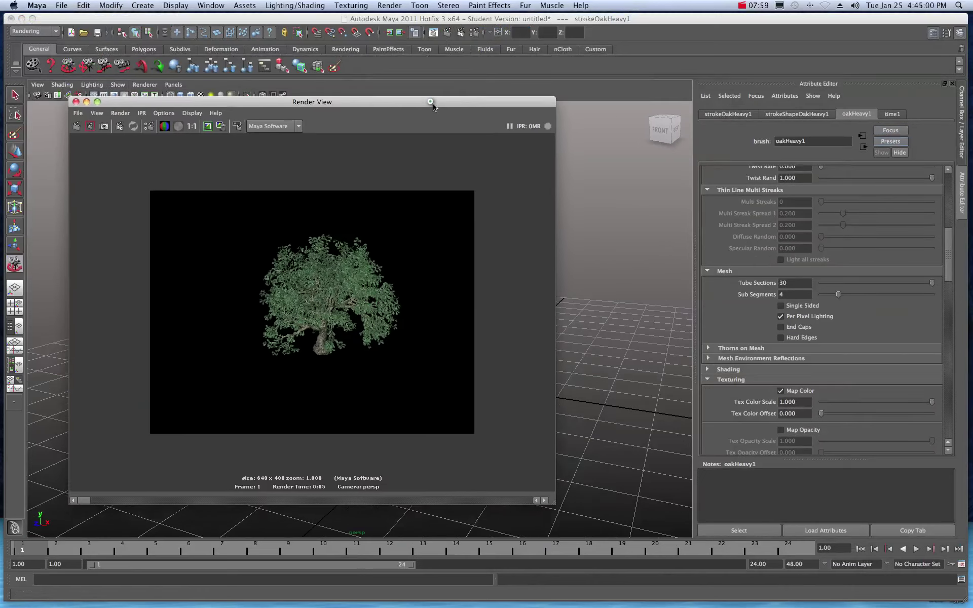
left_click_drag(435, 106, 454, 117)
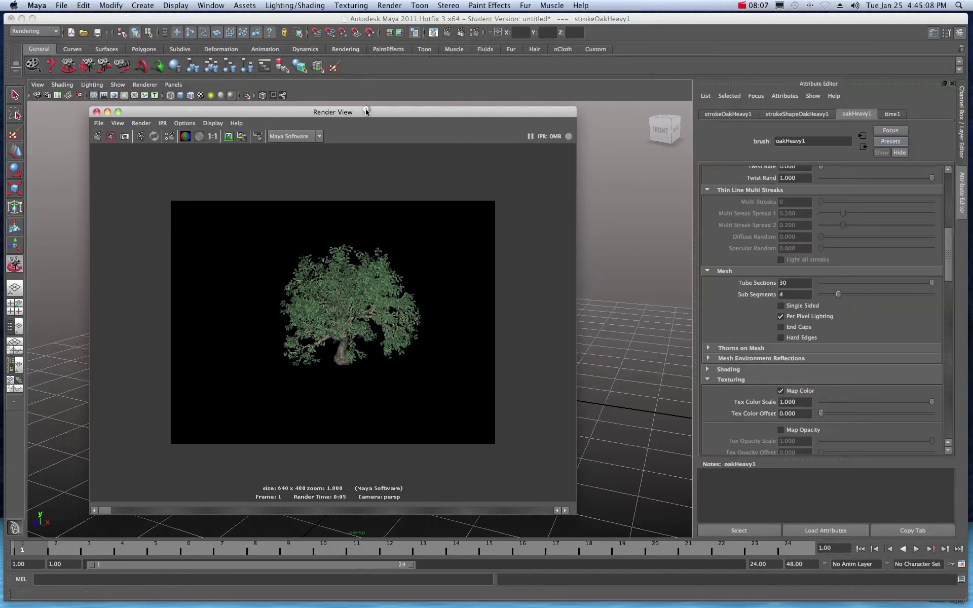
left_click_drag(366, 111, 972, 152)
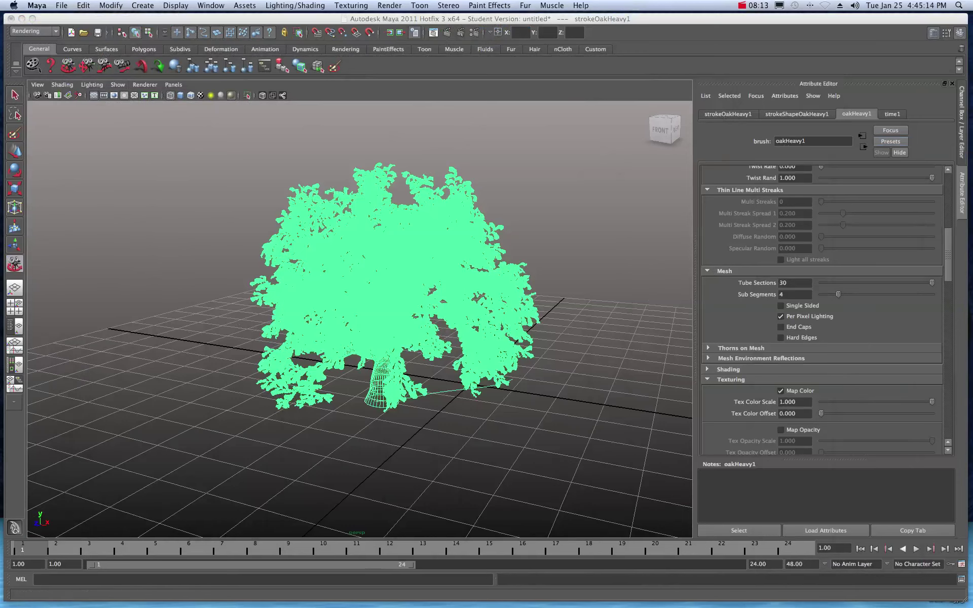
left_click_drag(675, 135, 318, 114)
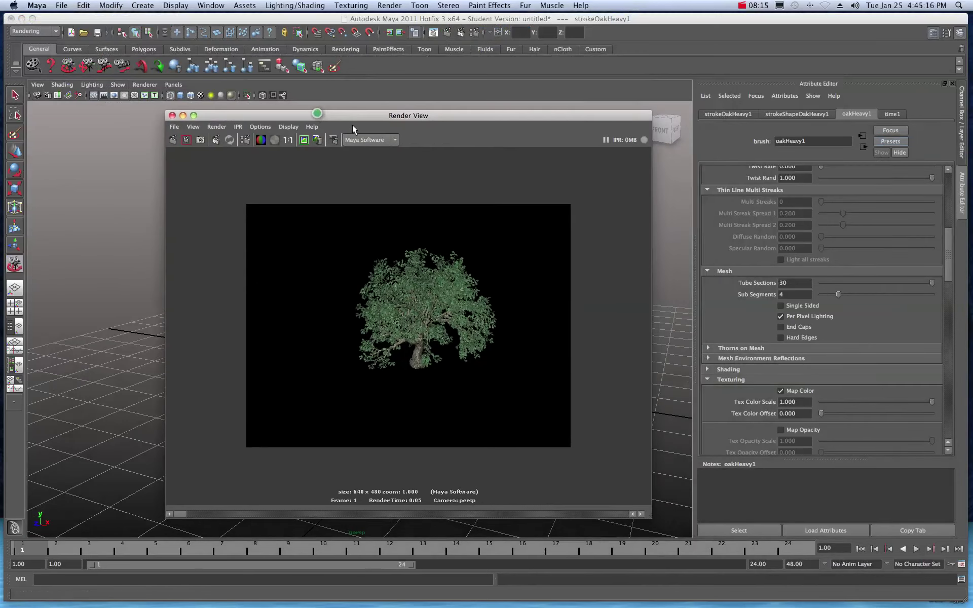
Try to render the oak tree with mental ray
left_click(395, 139)
left_click(354, 169)
left_click(174, 140)
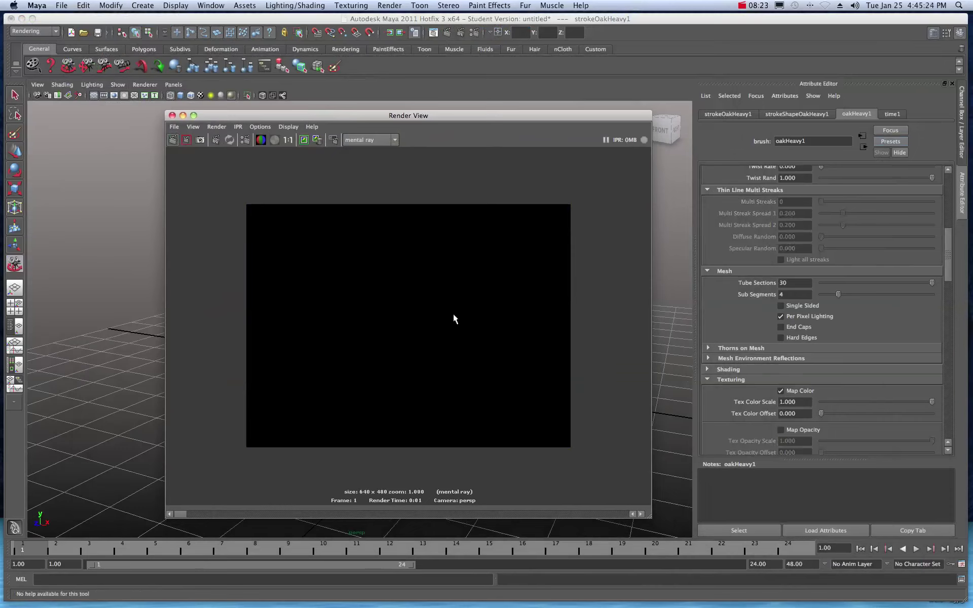
Set the renderer back to Maya Software, render the oak tree again, and put the Render View away
left_click(394, 141)
left_click(384, 152)
left_click(175, 140)
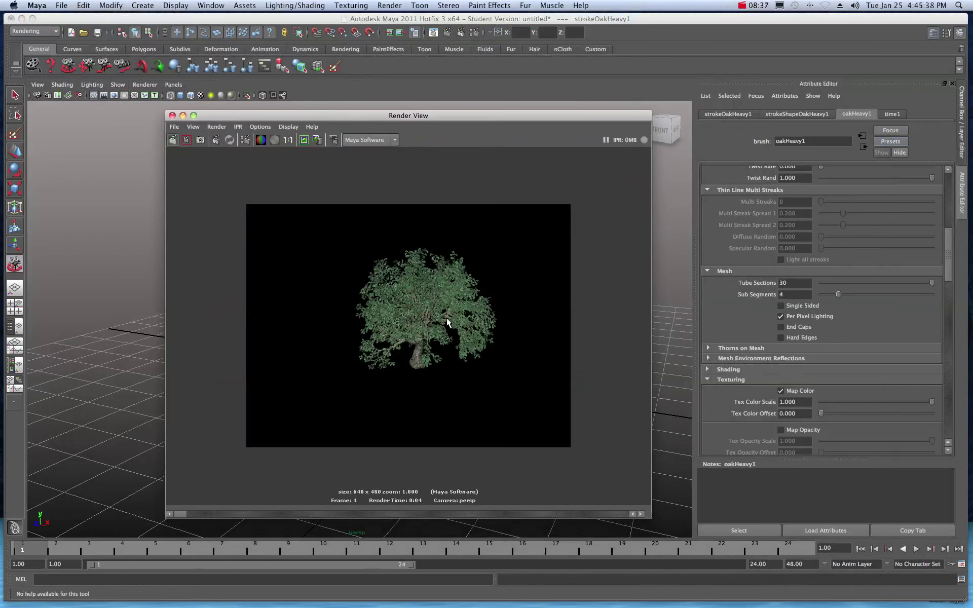
double_click(363, 118)
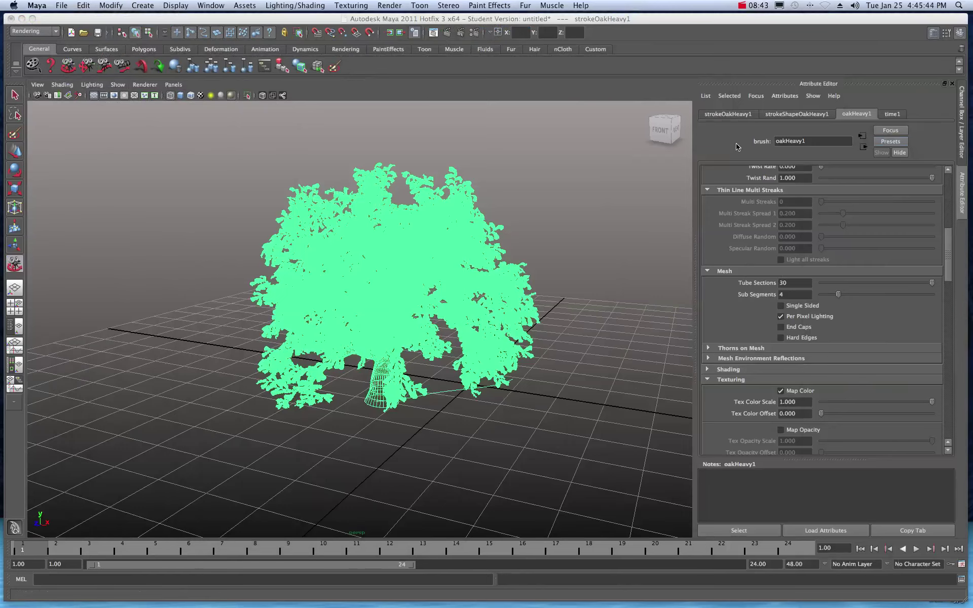
Set the oak brush's mesh Tube Sections to 15 and Sub Segments to 2
left_click(795, 284)
key("Return")
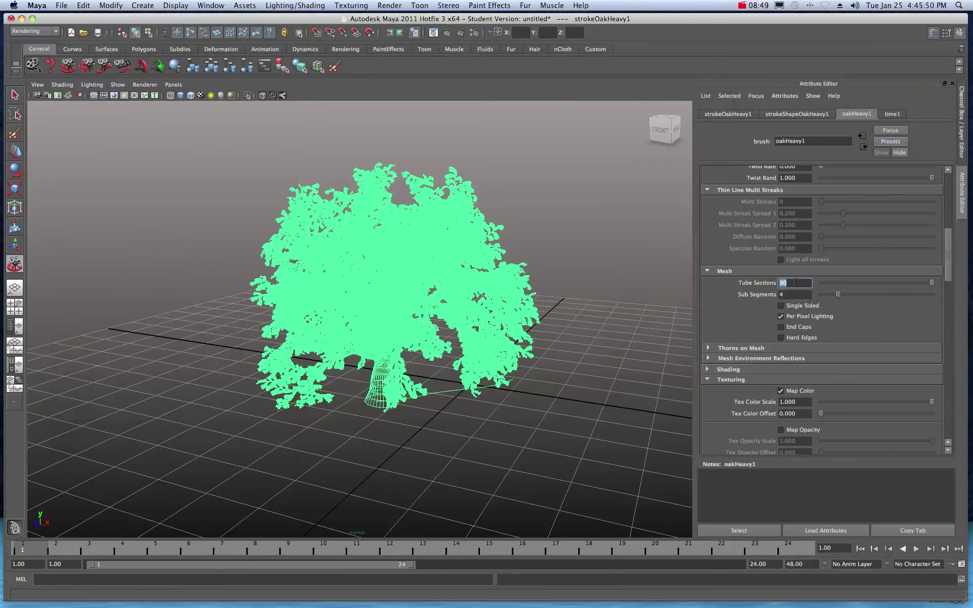
type("15")
key("Tab")
double_click(785, 295)
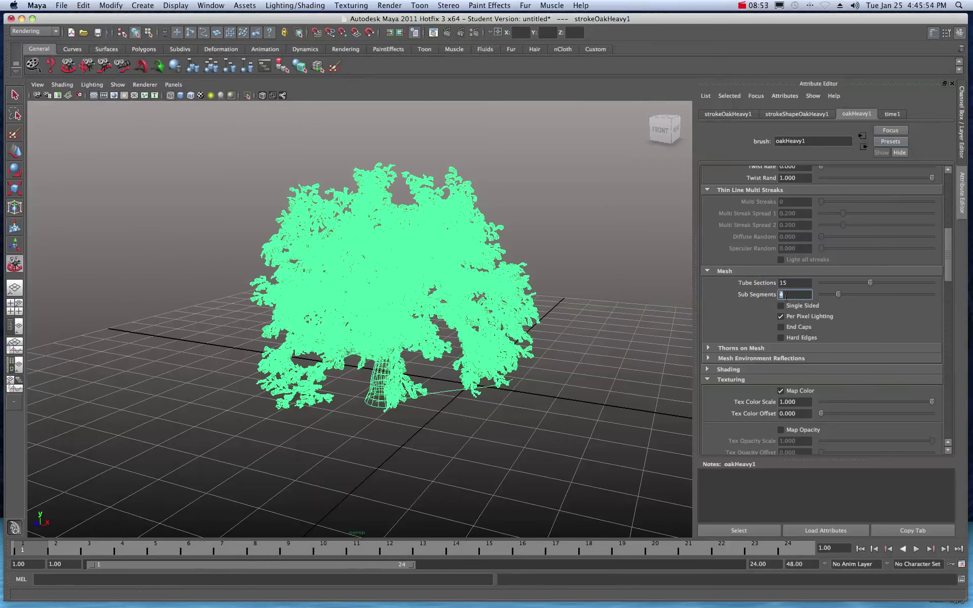
type("2")
left_click(804, 284)
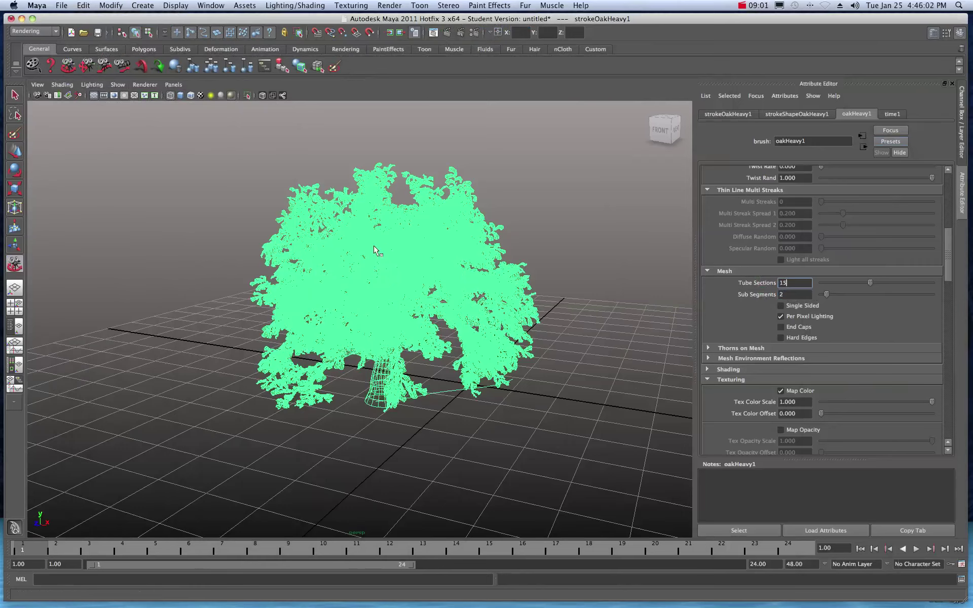
Display the oak tree shaded in the perspective view with Default Quality Rendering, and deselect it
left_click(180, 95)
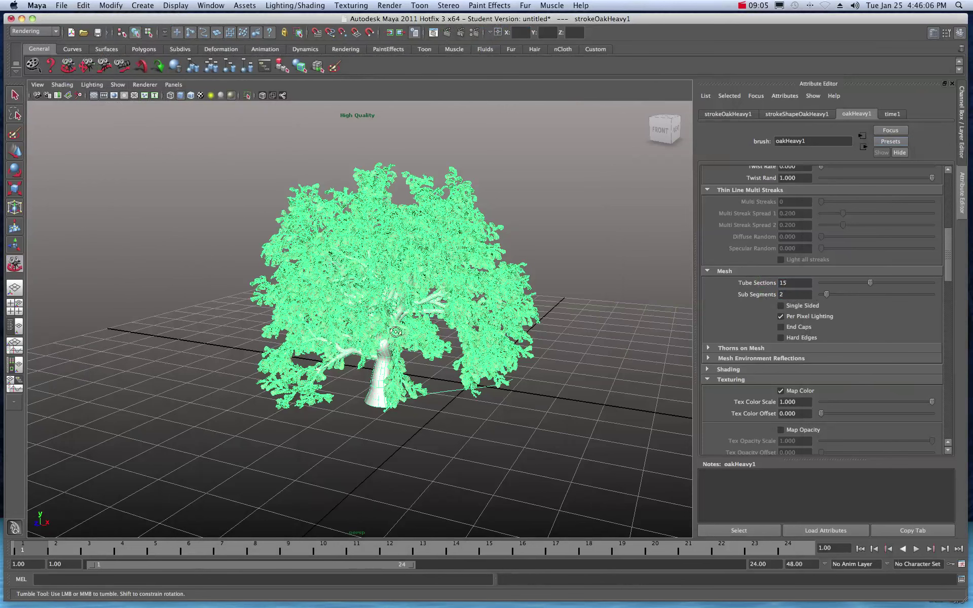
left_click_drag(413, 312, 407, 310)
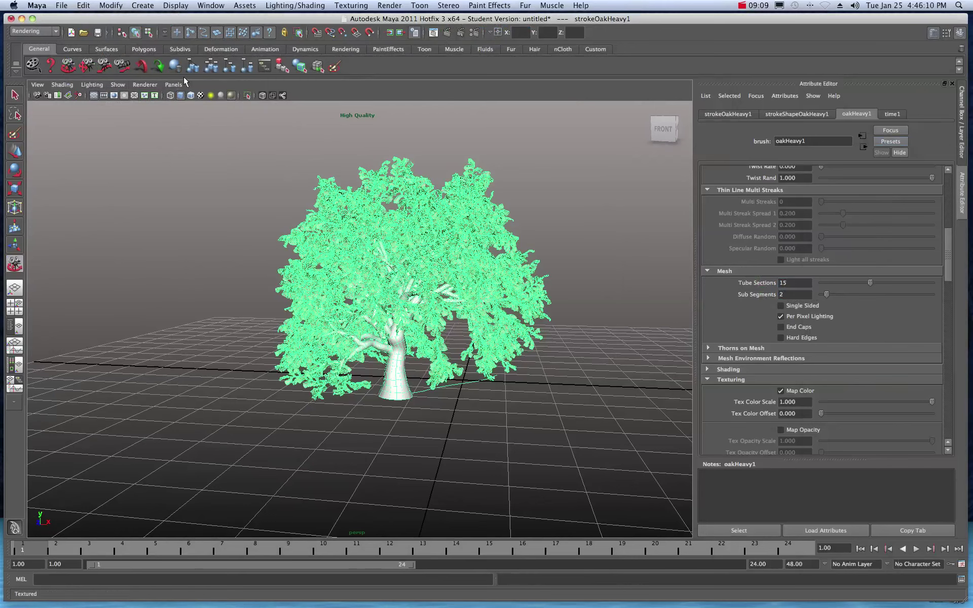
left_click(147, 85)
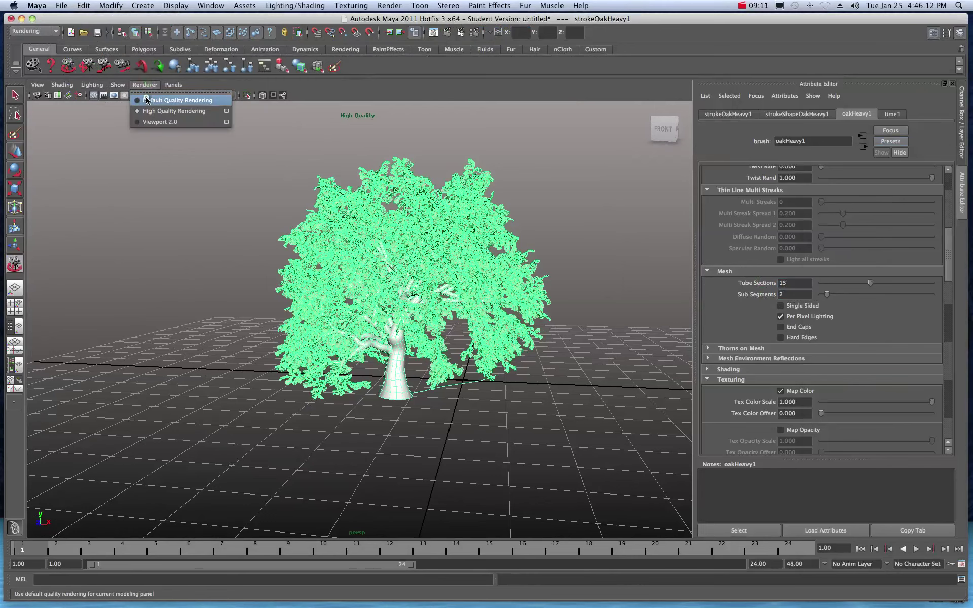
left_click(147, 101)
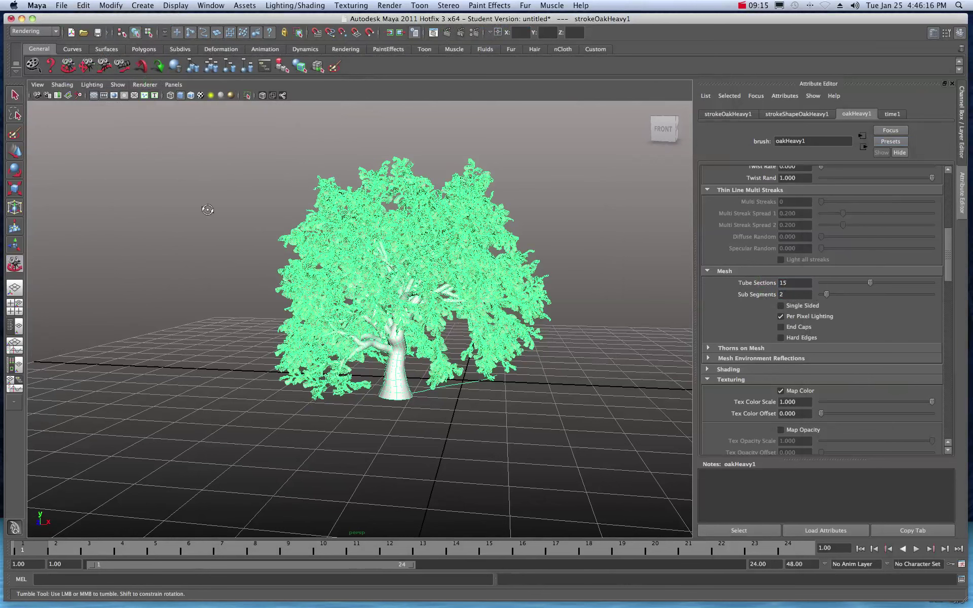
left_click_drag(223, 231, 229, 230)
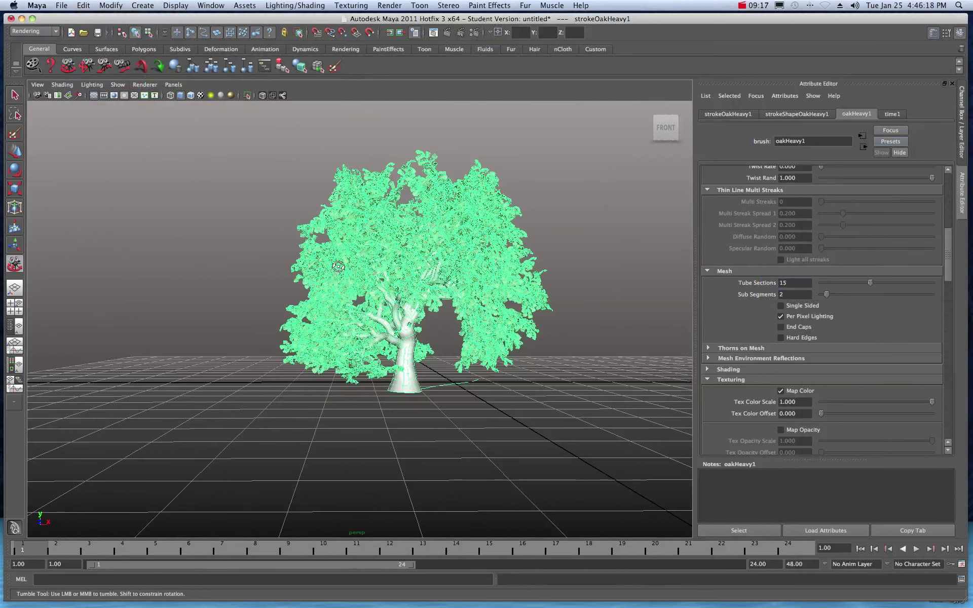
key("q")
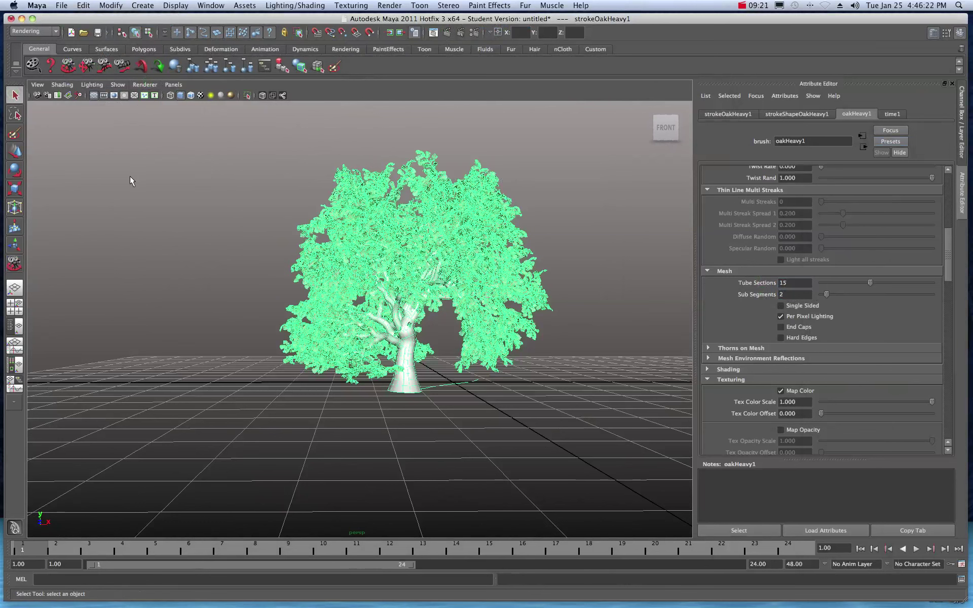
left_click(130, 176)
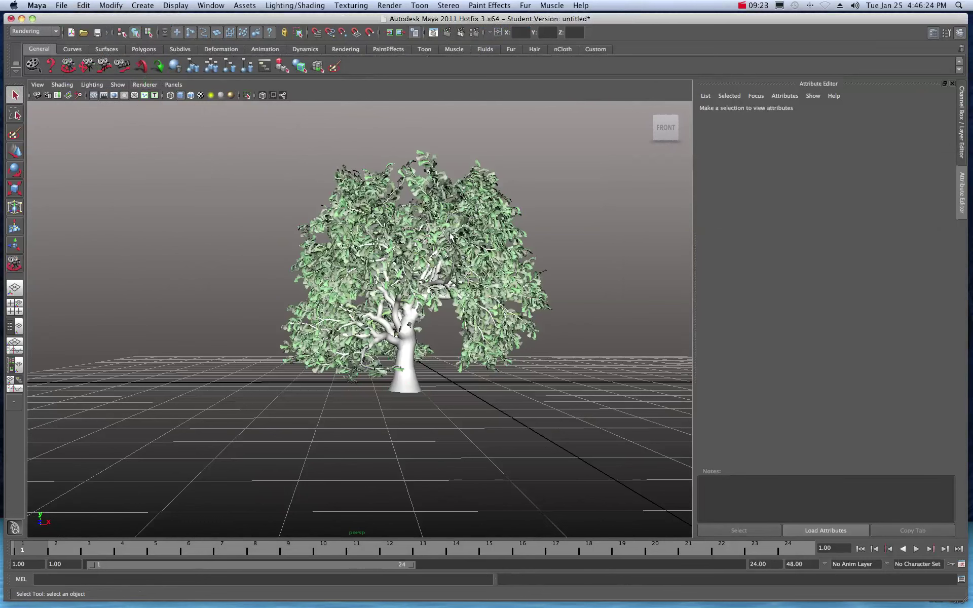
Select the oak tree and examine its brush's Mesh, Texturing, Tubes, Forces and Turbulence attributes
left_click(413, 228)
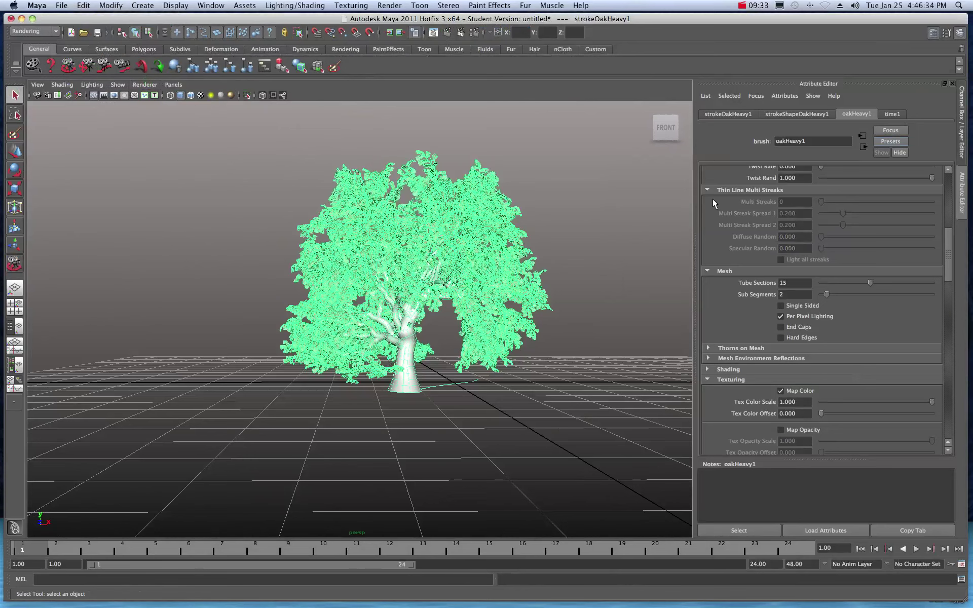
scroll(745, 196, "down", 5)
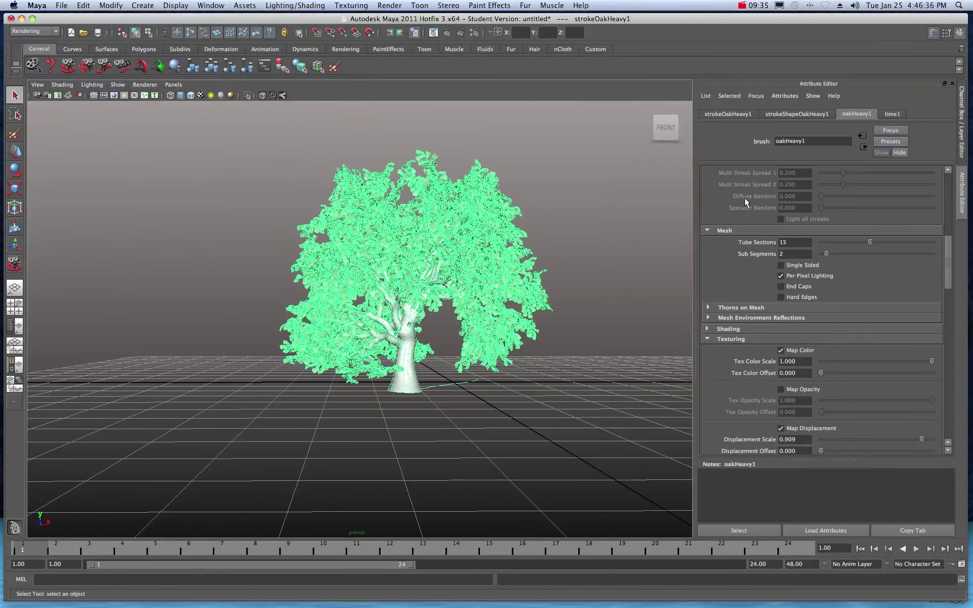
scroll(743, 227, "down", 7)
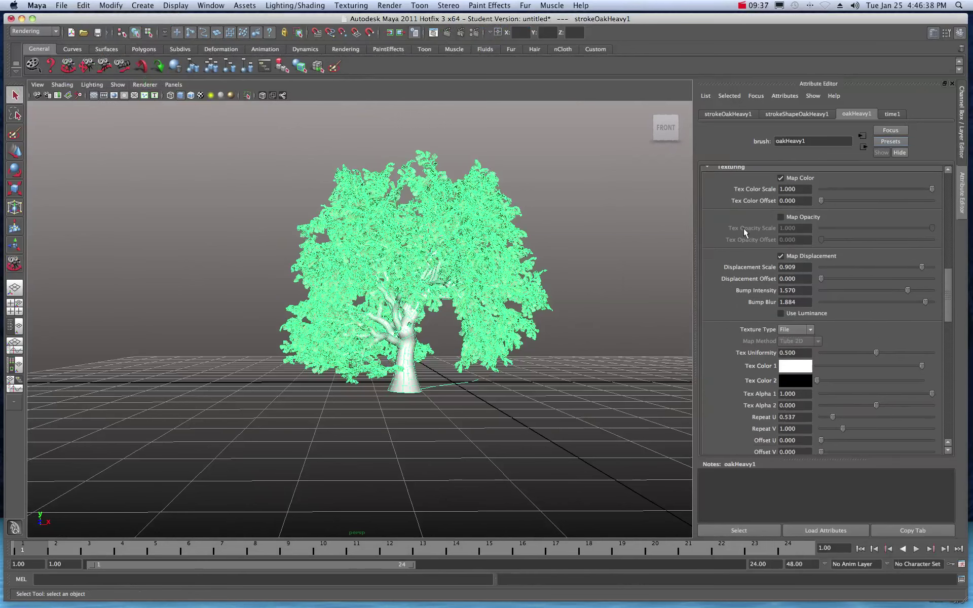
scroll(744, 233, "down", 7)
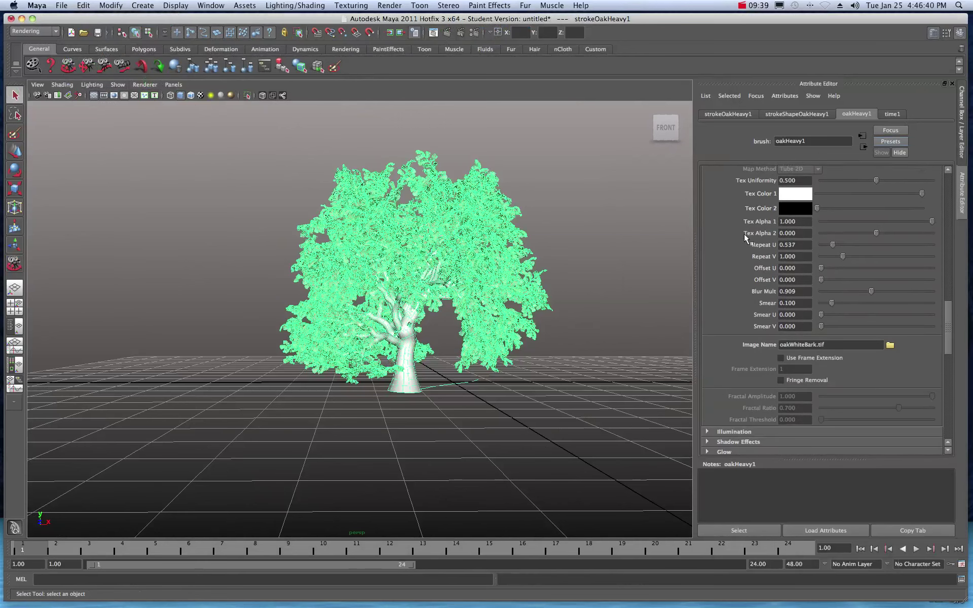
scroll(729, 245, "down", 6)
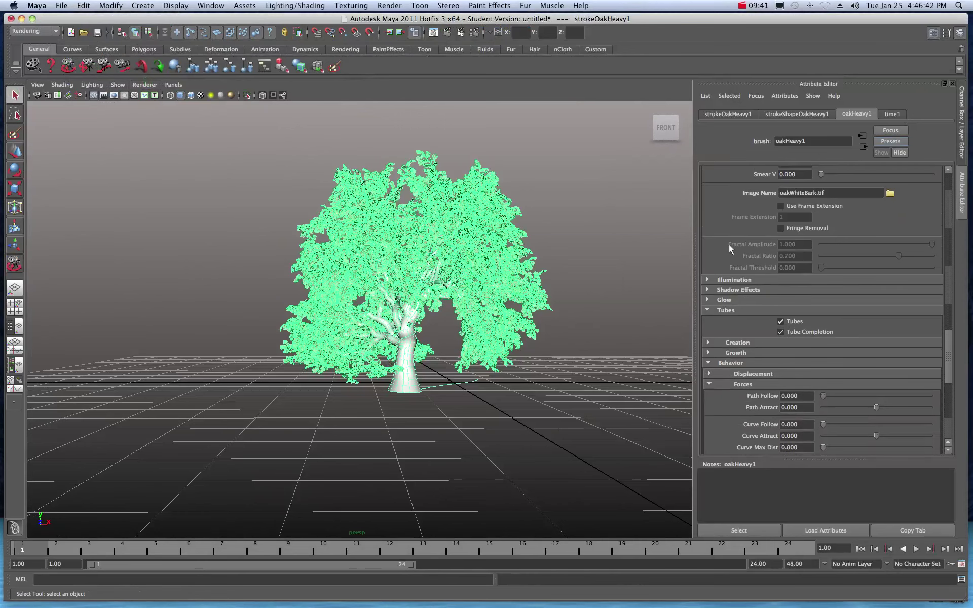
scroll(728, 248, "down", 5)
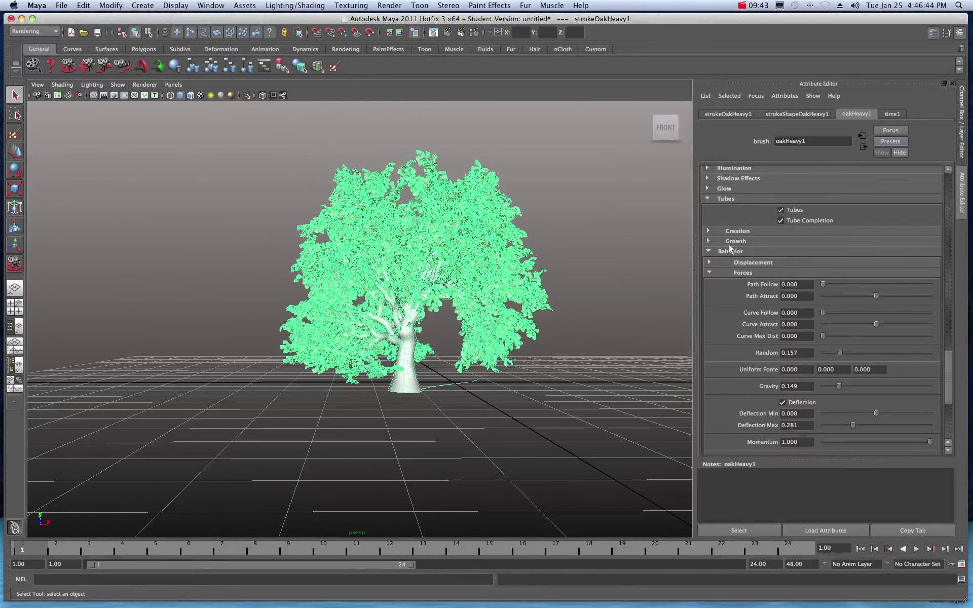
scroll(728, 248, "down", 5)
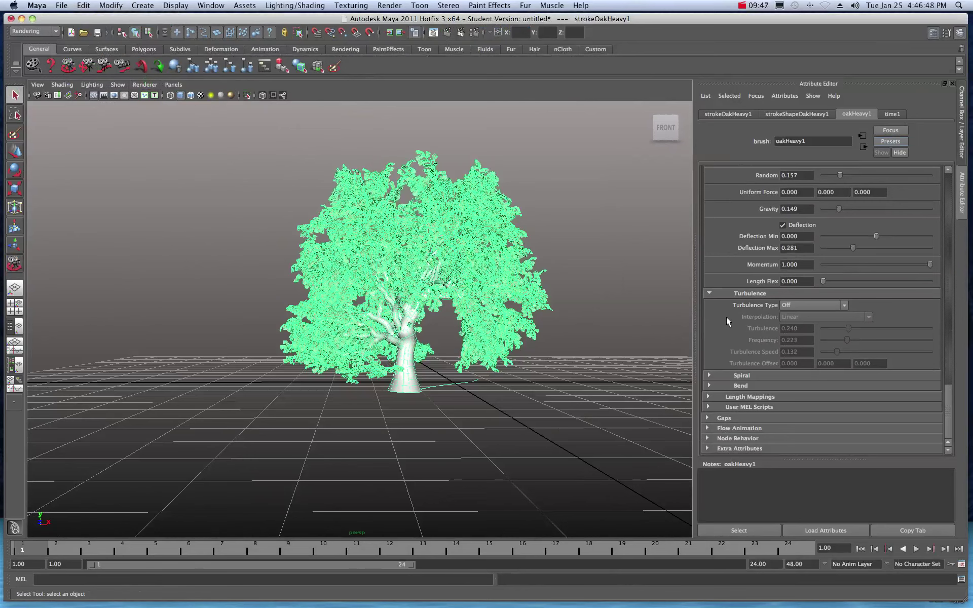
scroll(729, 303, "up", 2)
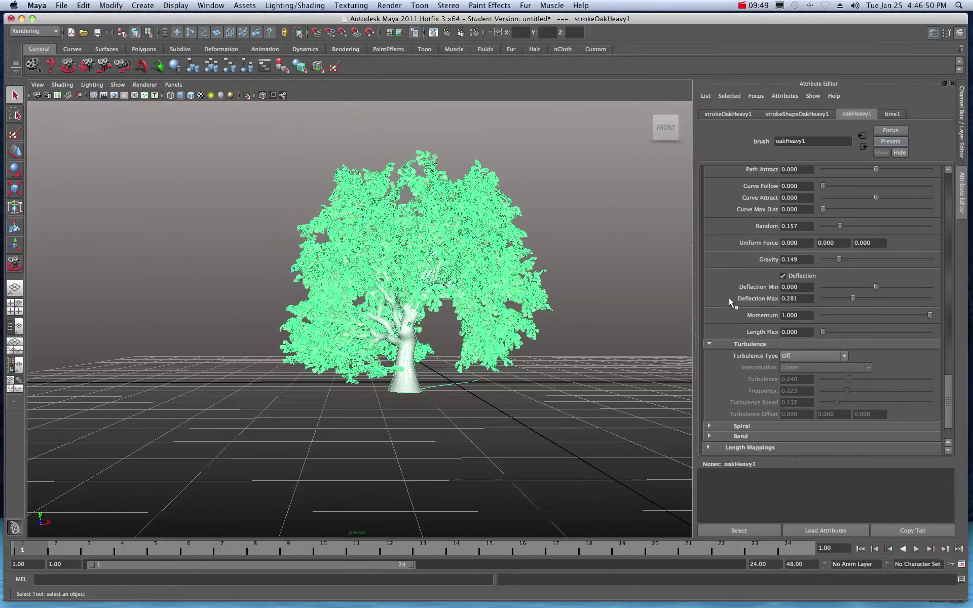
scroll(750, 223, "up", 5)
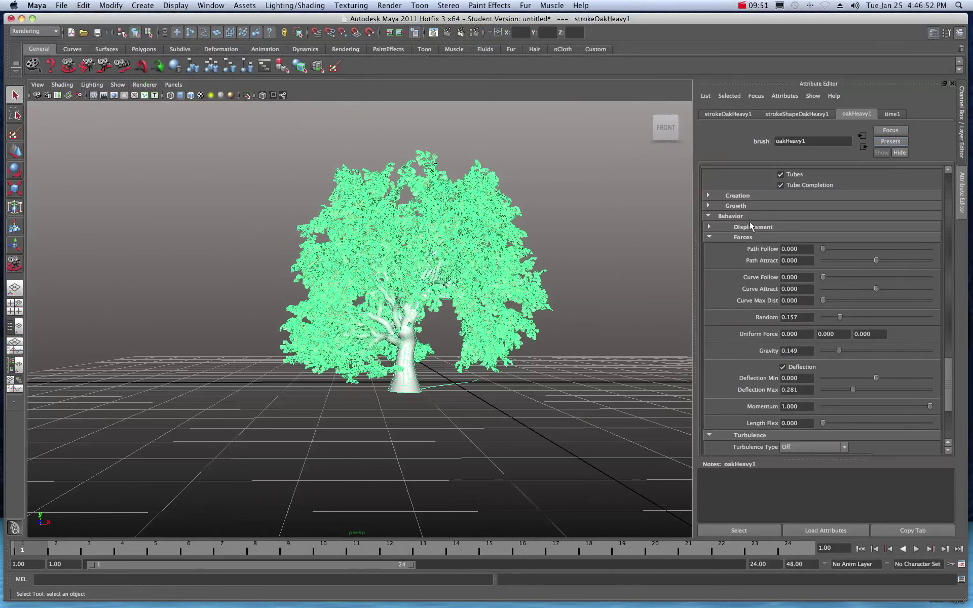
scroll(746, 221, "up", 6)
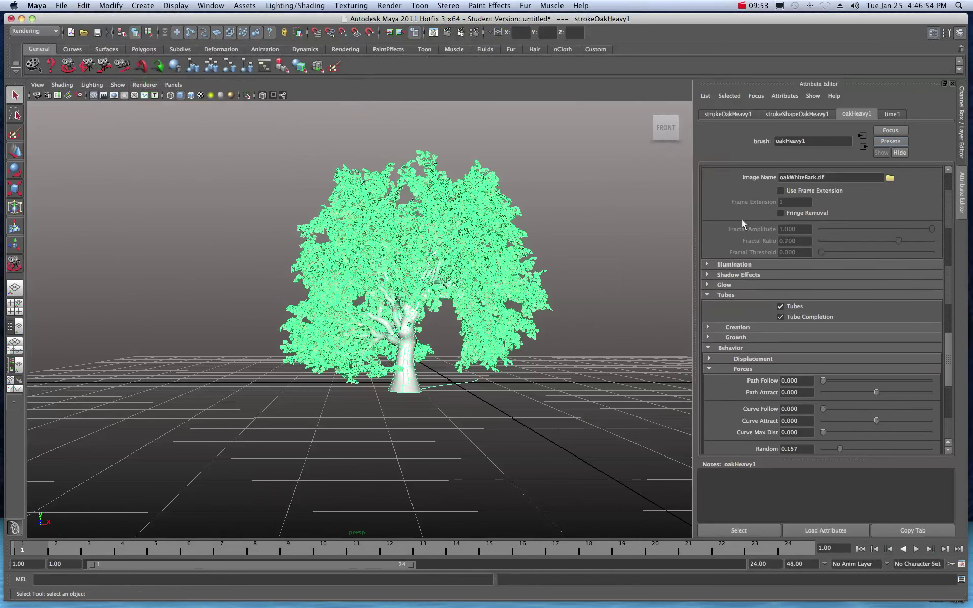
scroll(742, 219, "up", 1)
scroll(735, 253, "up", 6)
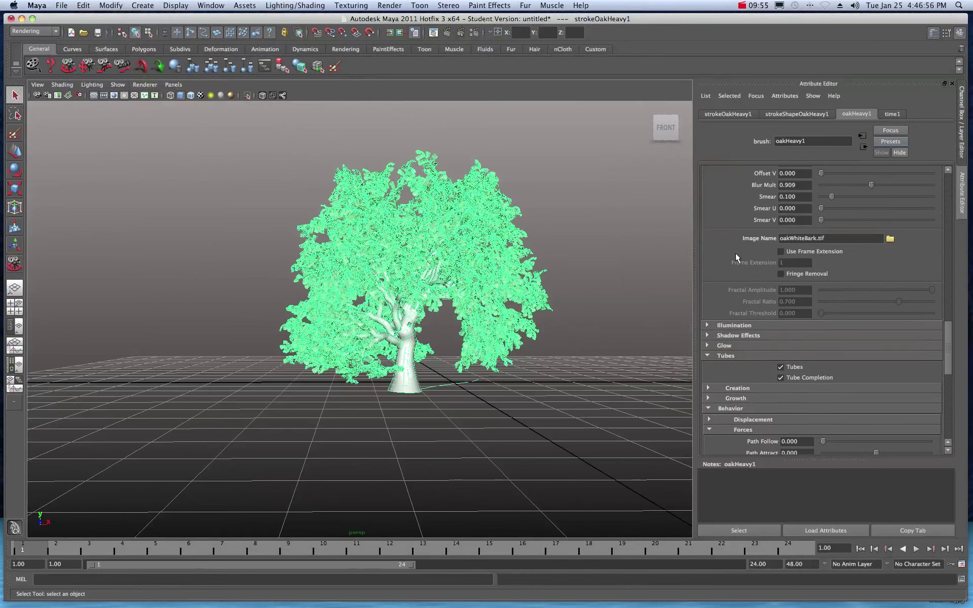
scroll(735, 252, "up", 7)
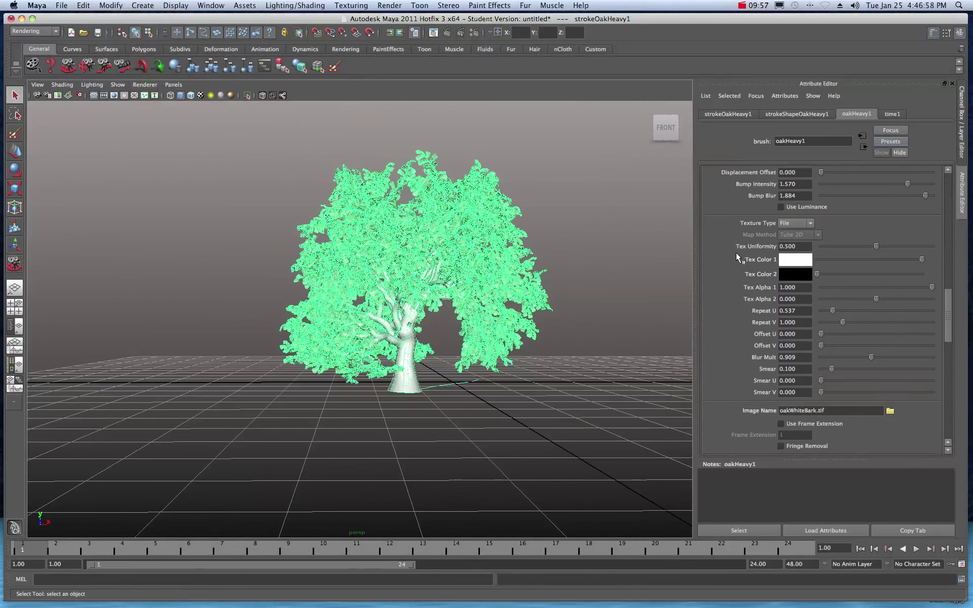
scroll(736, 251, "up", 3)
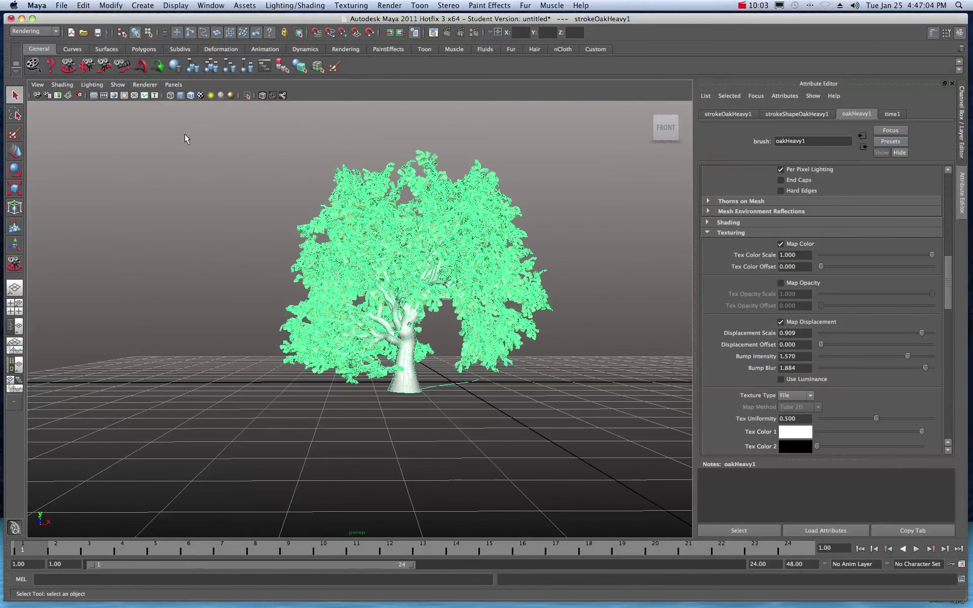
Try converting the oak tree from Paint Effects to polygons with a Poly limit of 999999, and undo the conversion
left_click(120, 5)
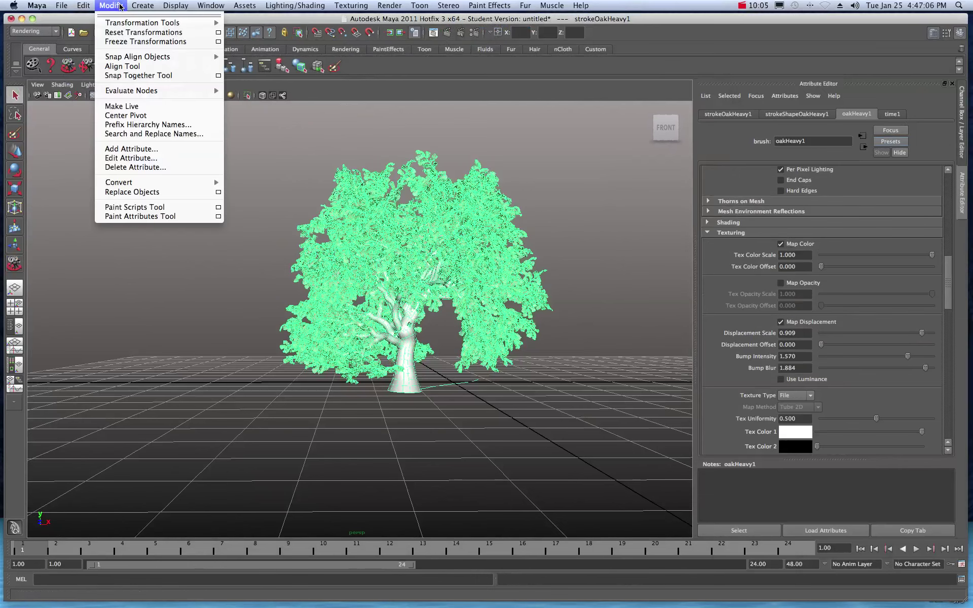
mouse_move(131, 185)
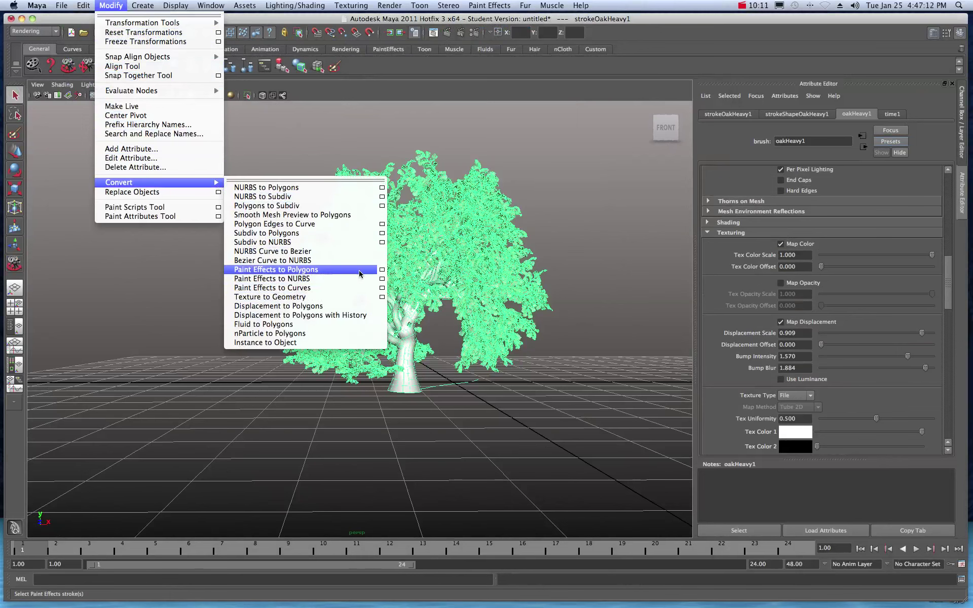
left_click(382, 272)
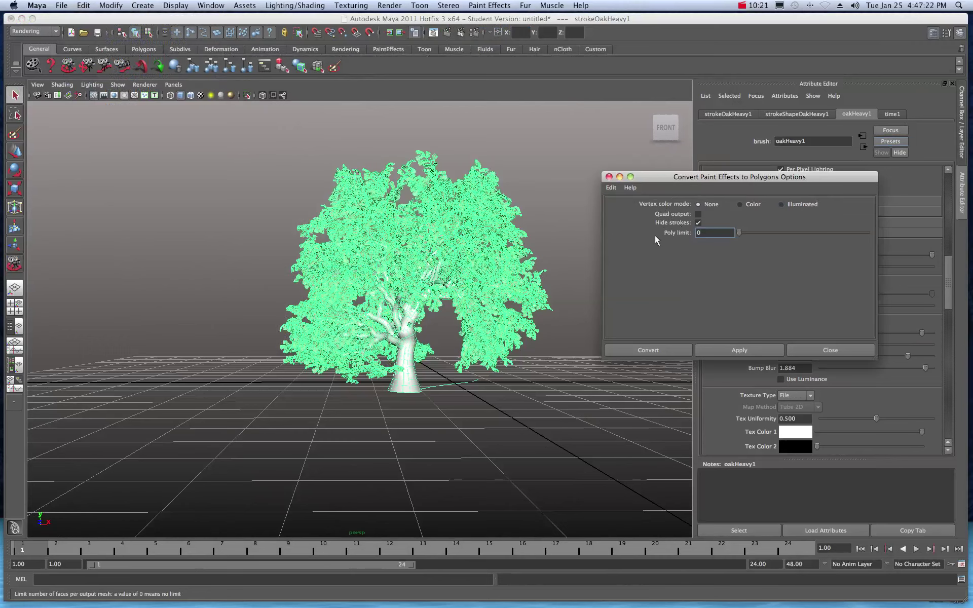
double_click(704, 232)
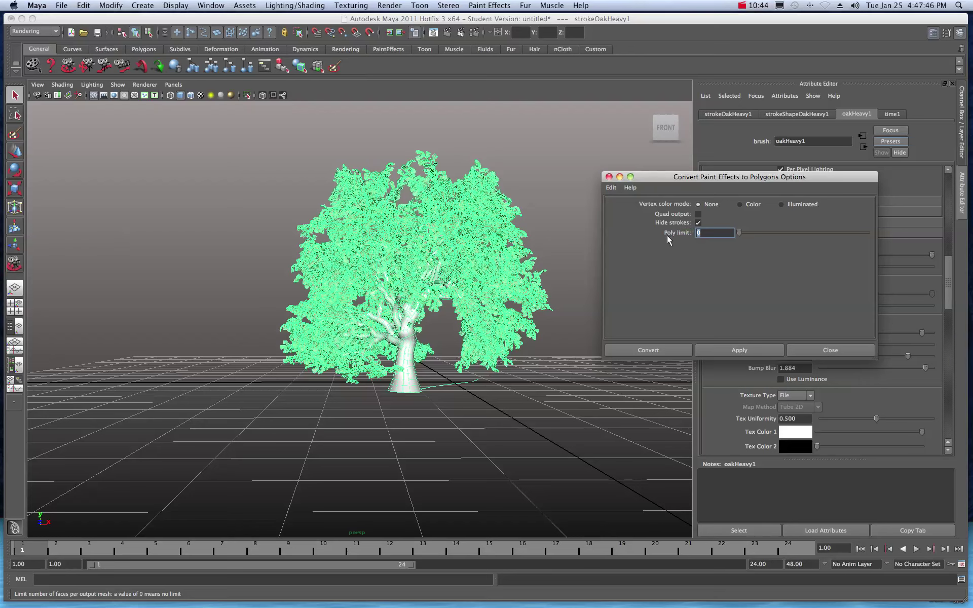
type("999999")
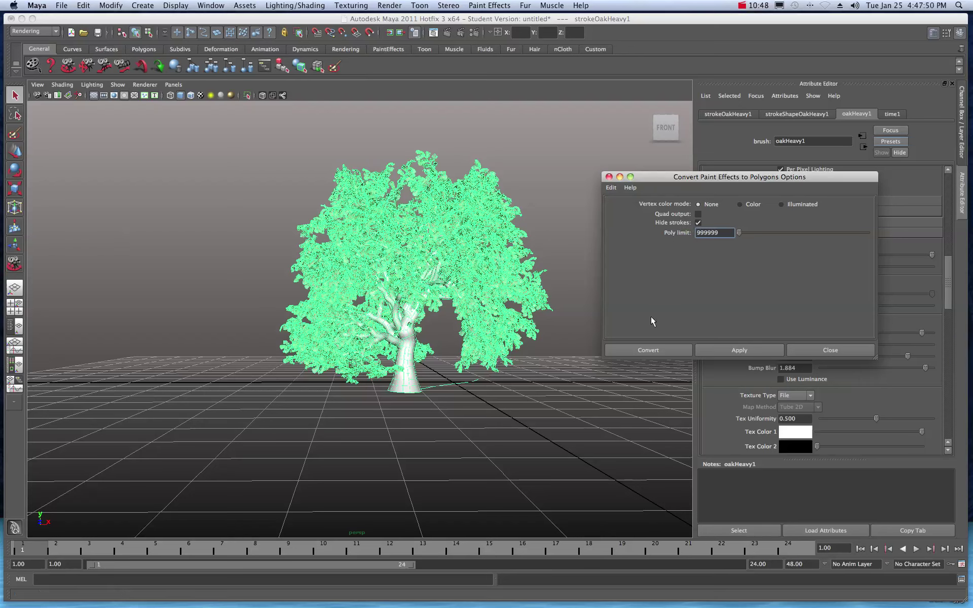
left_click(655, 350)
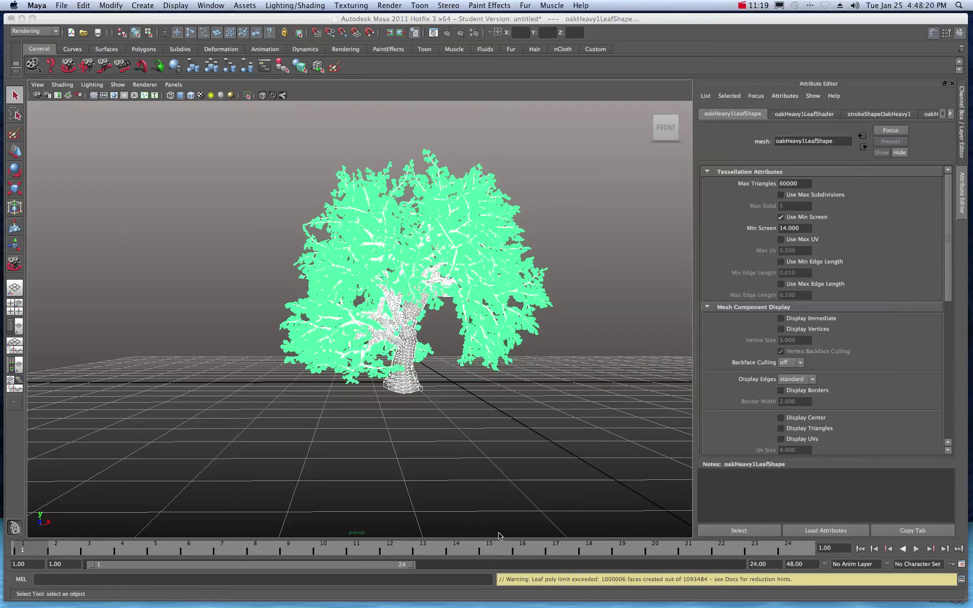
key("z")
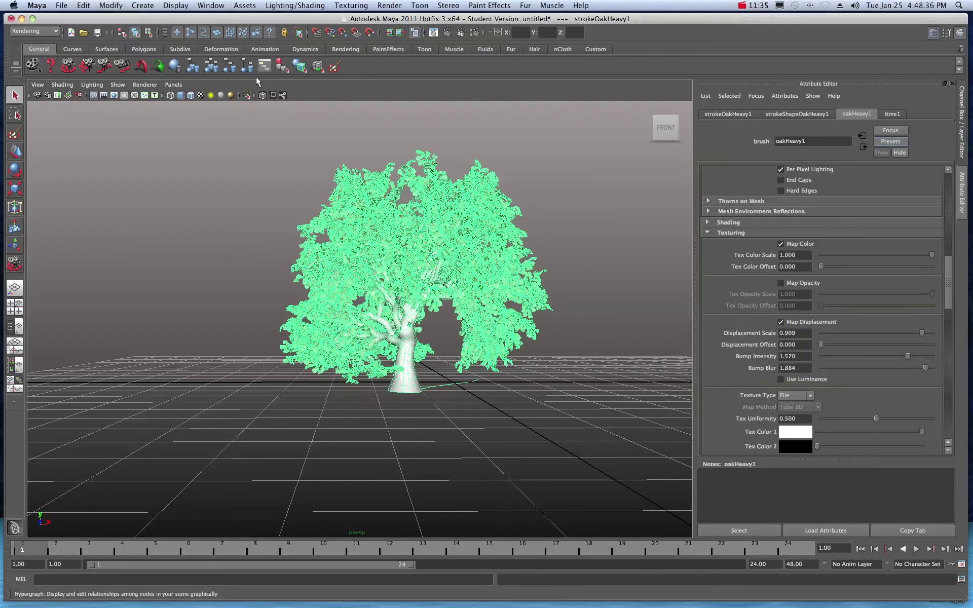
Convert the oak tree from Paint Effects to polygons with the Poly limit set to 0
left_click(107, 5)
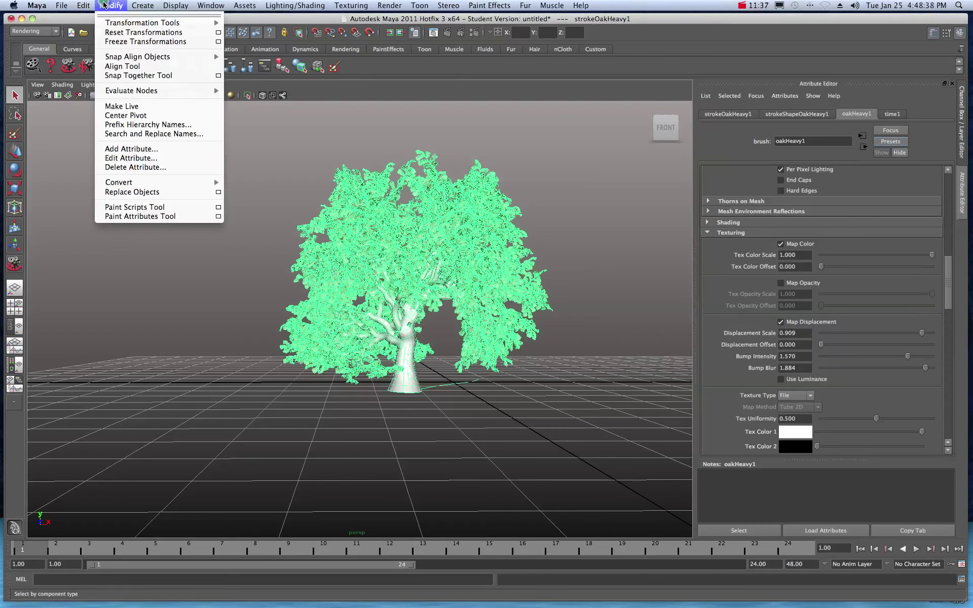
mouse_move(121, 183)
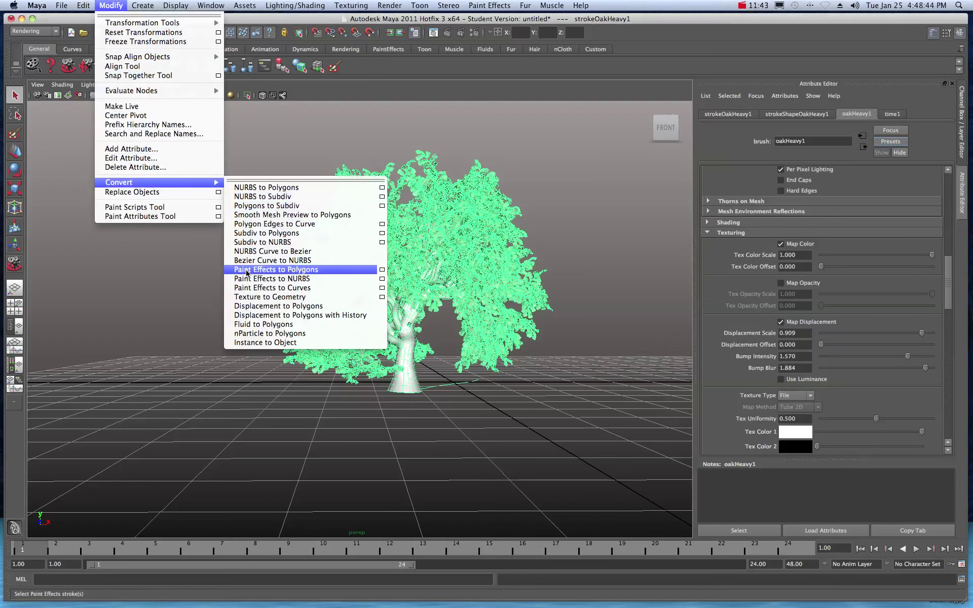
left_click(382, 270)
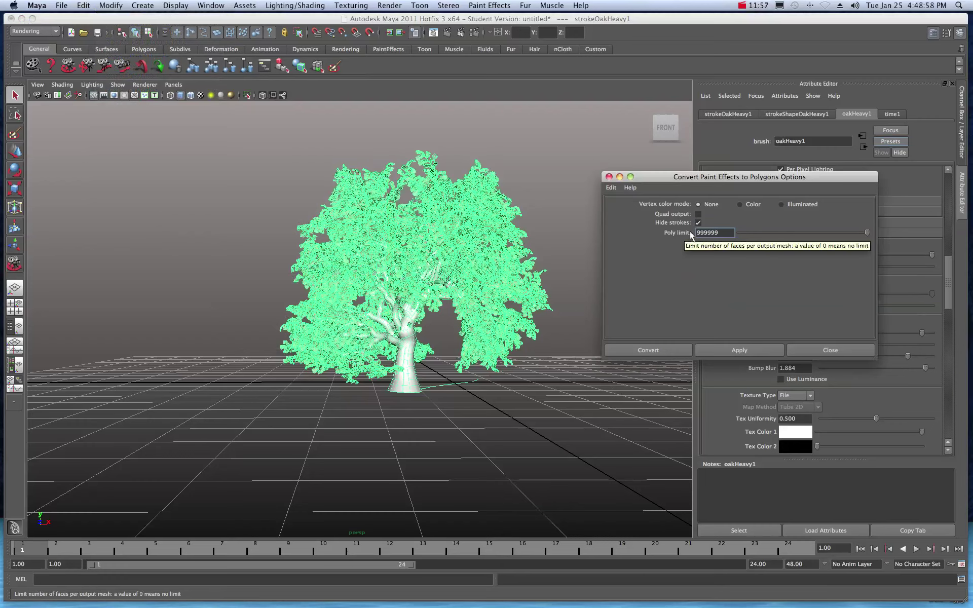
left_click(721, 232)
left_click_drag(723, 232, 667, 236)
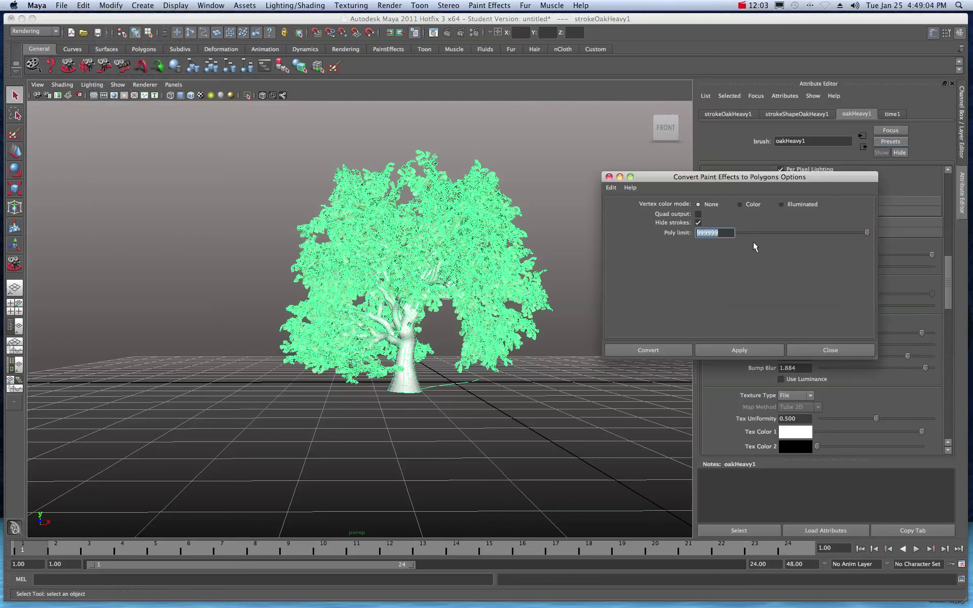
type("0")
left_click(641, 351)
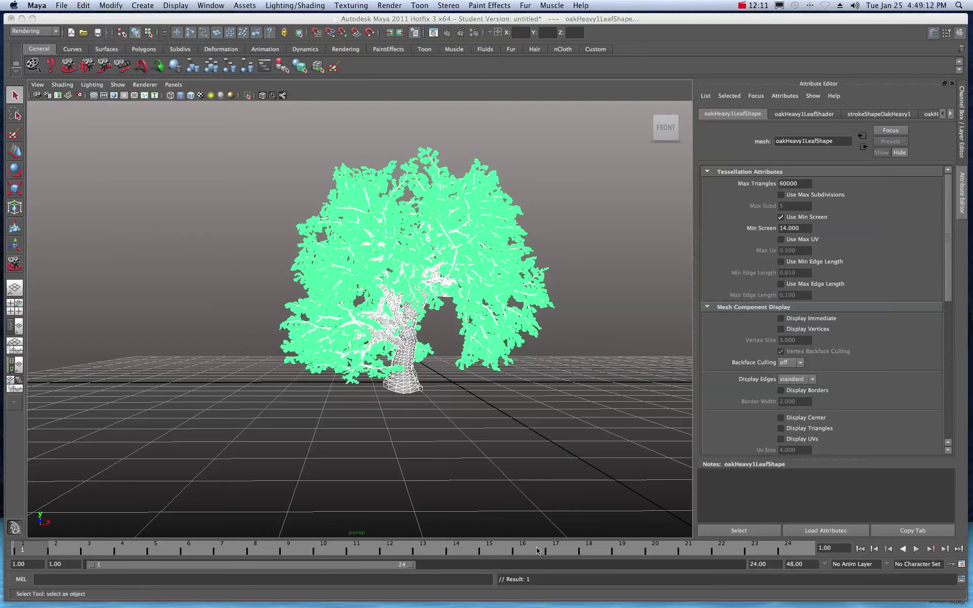
Expand the oak's mesh group in the Outliner and inspect its main mesh and leaf mesh by selecting each
mouse_move(654, 136)
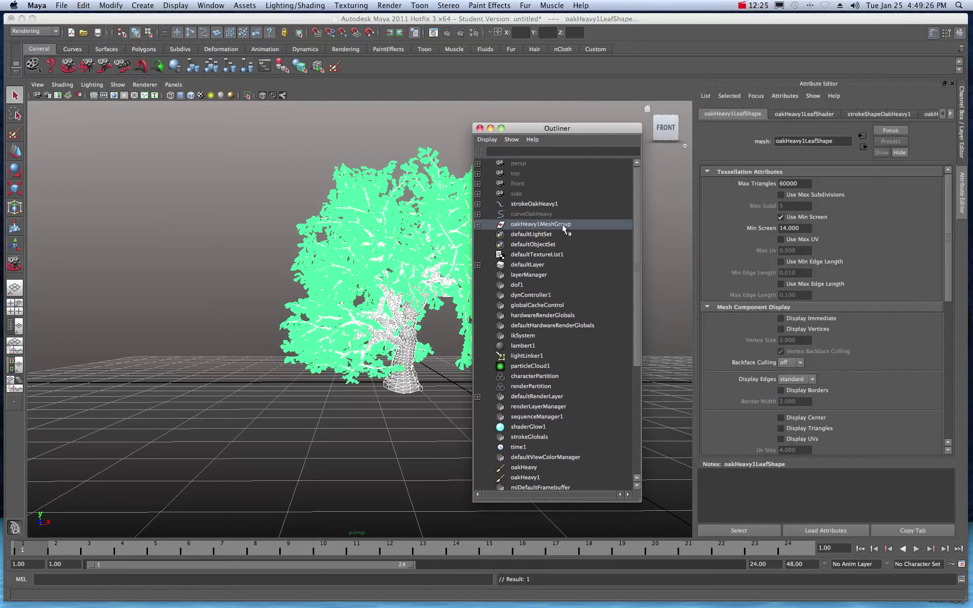
left_click(478, 225)
left_click(525, 235)
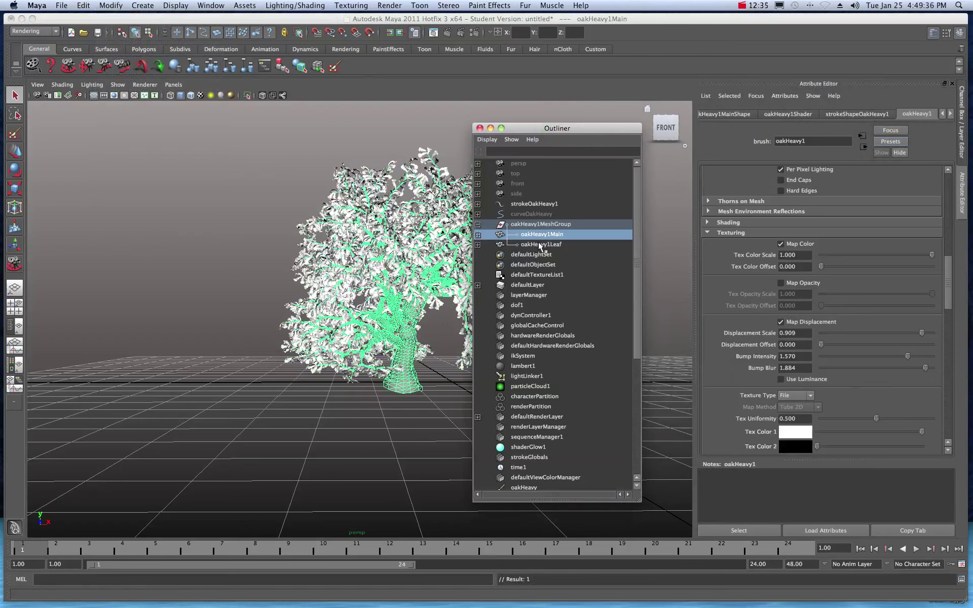
left_click(535, 245)
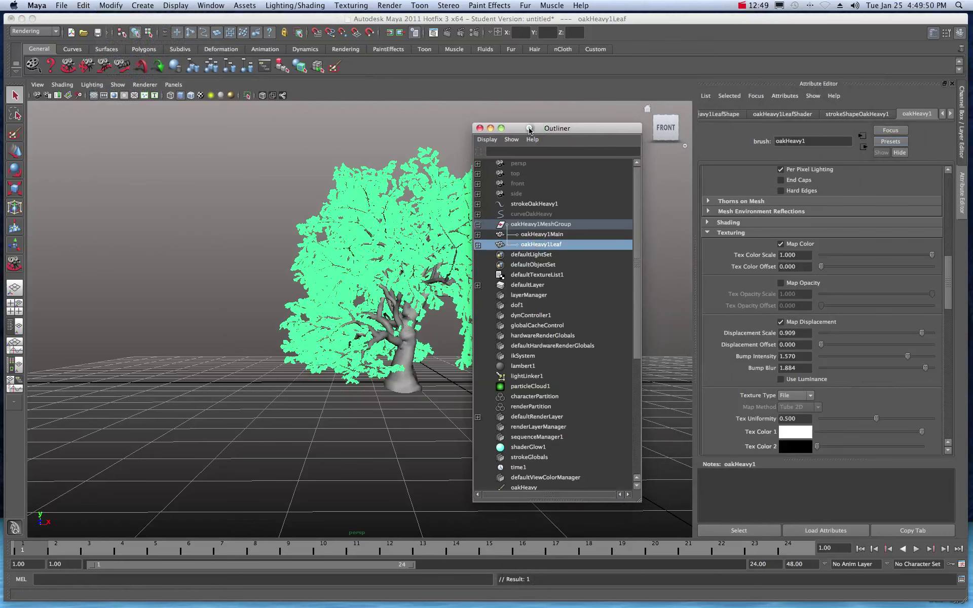
left_click_drag(529, 134, 583, 133)
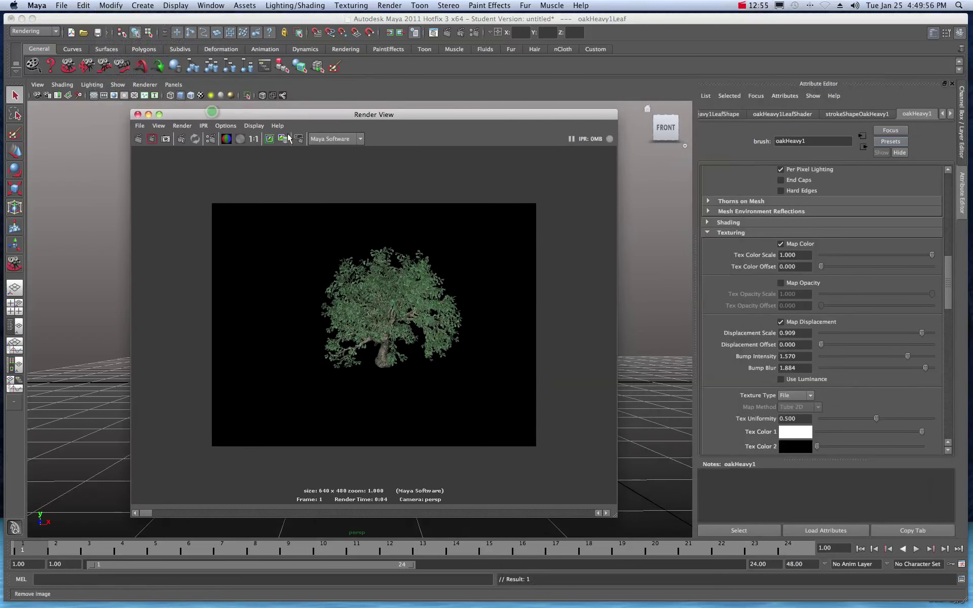
Set the renderer to mental ray, render the polygon oak tree, and move the Render View aside
left_click(360, 139)
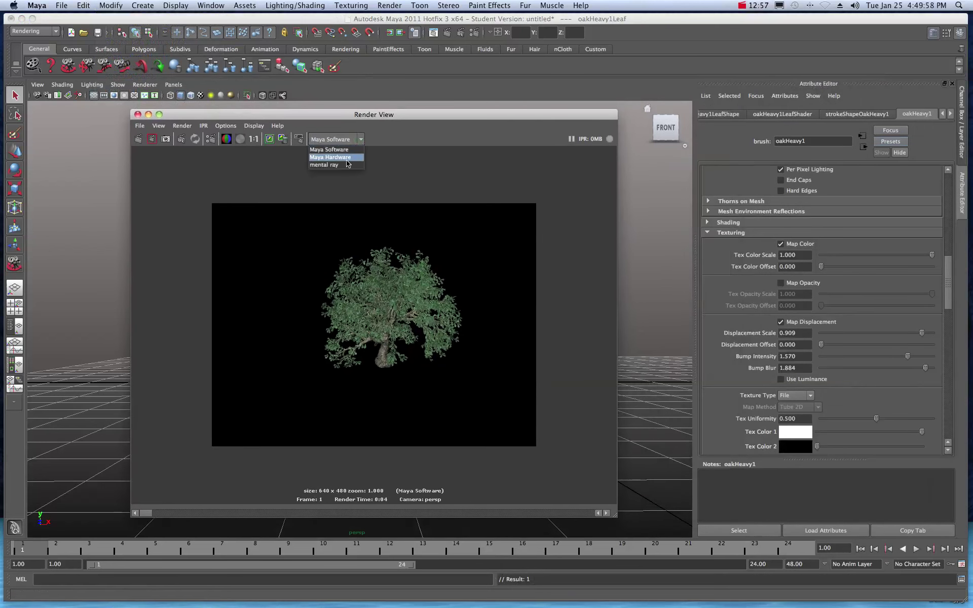
left_click(325, 158)
left_click(139, 139)
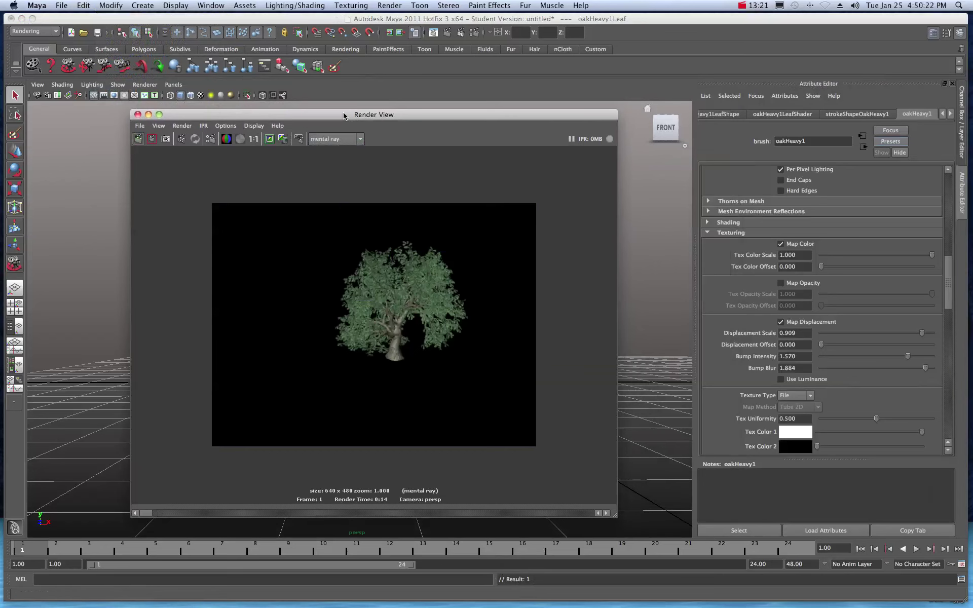
left_click_drag(344, 116, 553, 111)
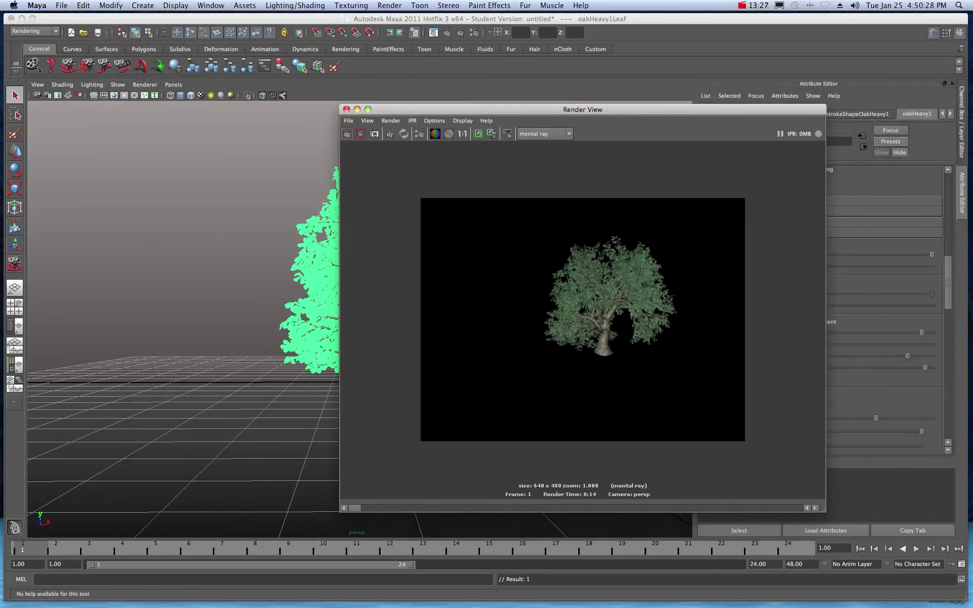
Create a Physical Sun and Sky environment in the mental ray Indirect Lighting render settings
left_click(507, 134)
left_click_drag(717, 107, 283, 100)
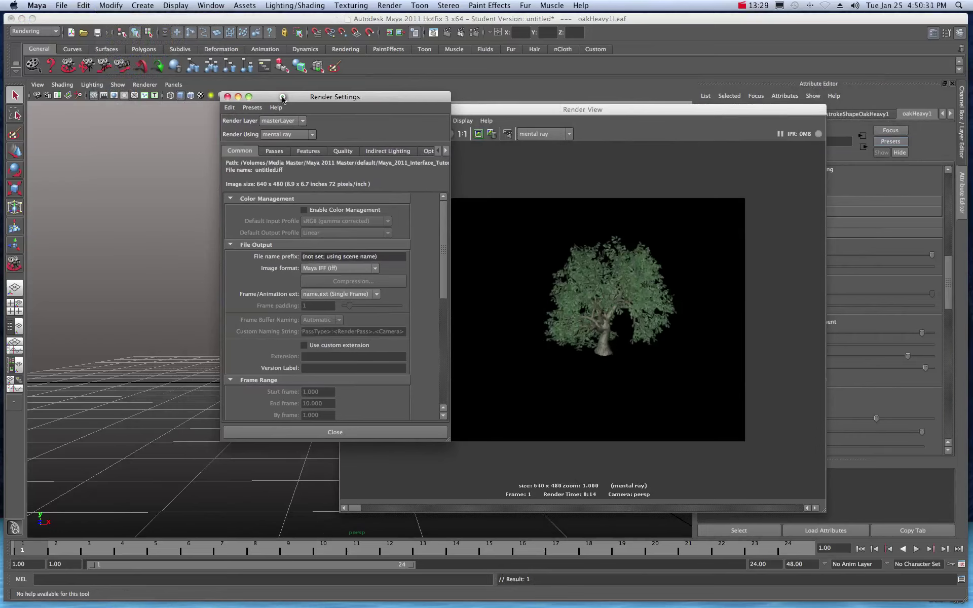
left_click(386, 154)
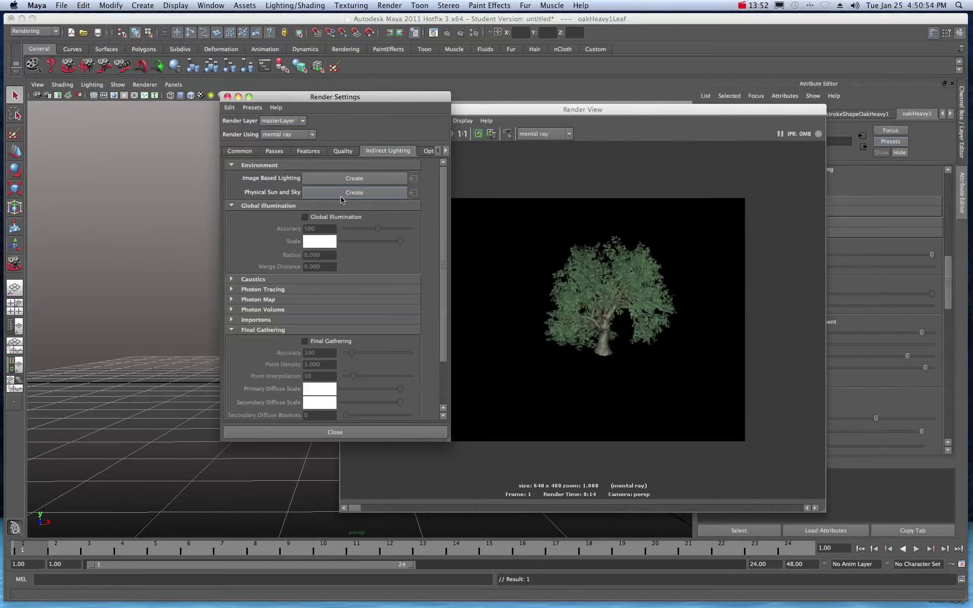
left_click(354, 193)
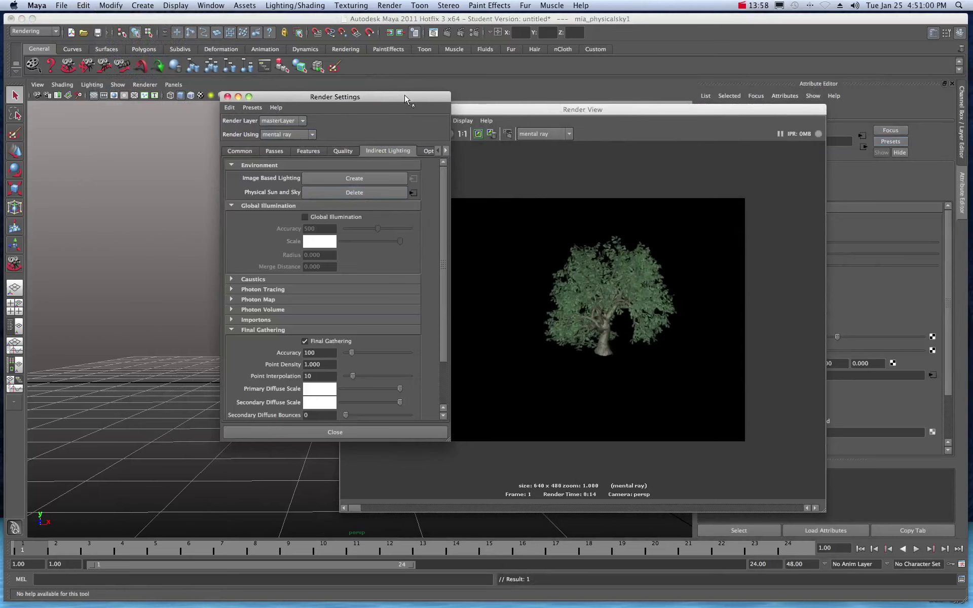
Clear the Render Settings and Render View windows out of the way and select the sun's directional light in the viewport
left_click_drag(405, 99, 701, 131)
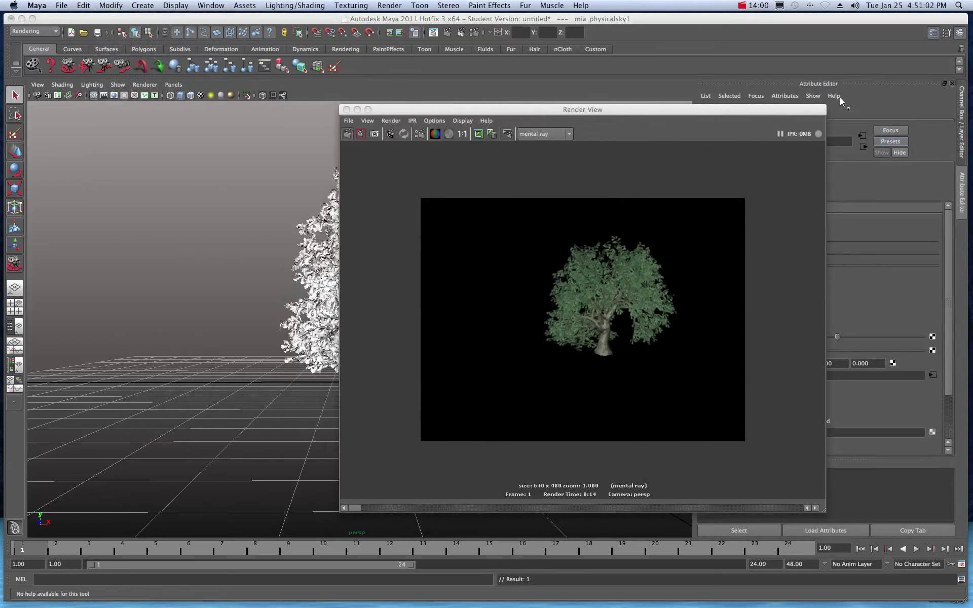
left_click_drag(736, 110, 942, 125)
double_click(941, 124)
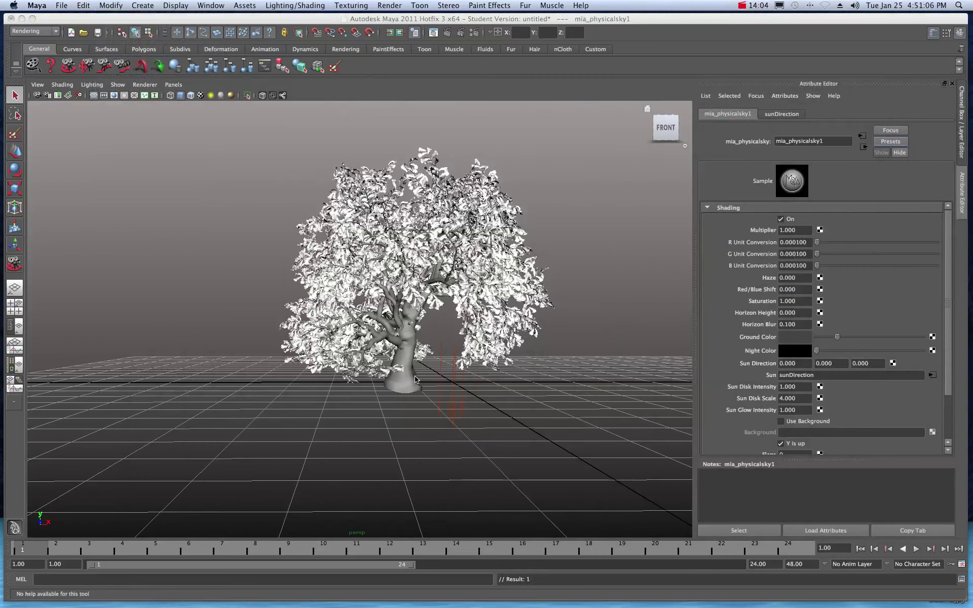
left_click(442, 349)
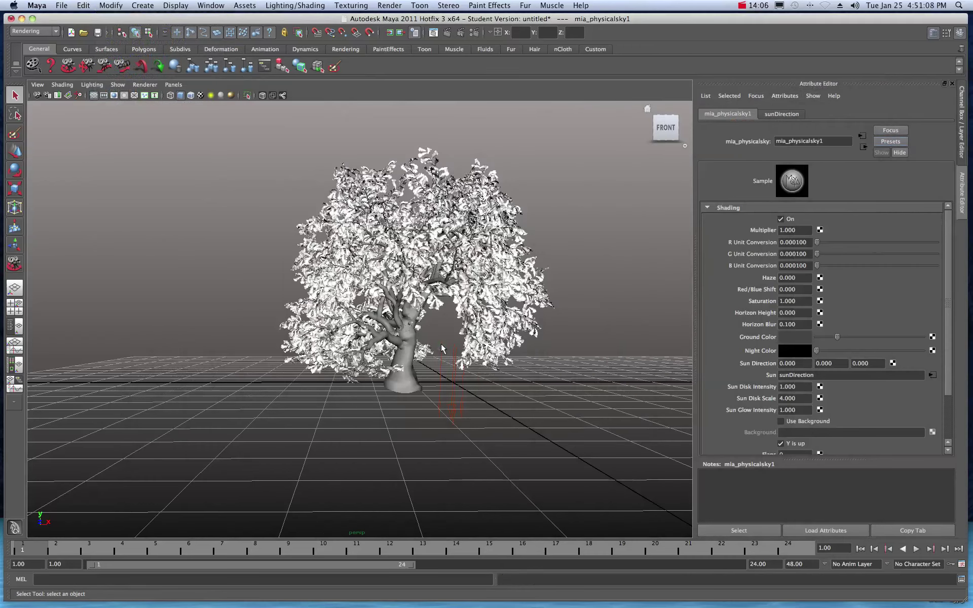
left_click(443, 362)
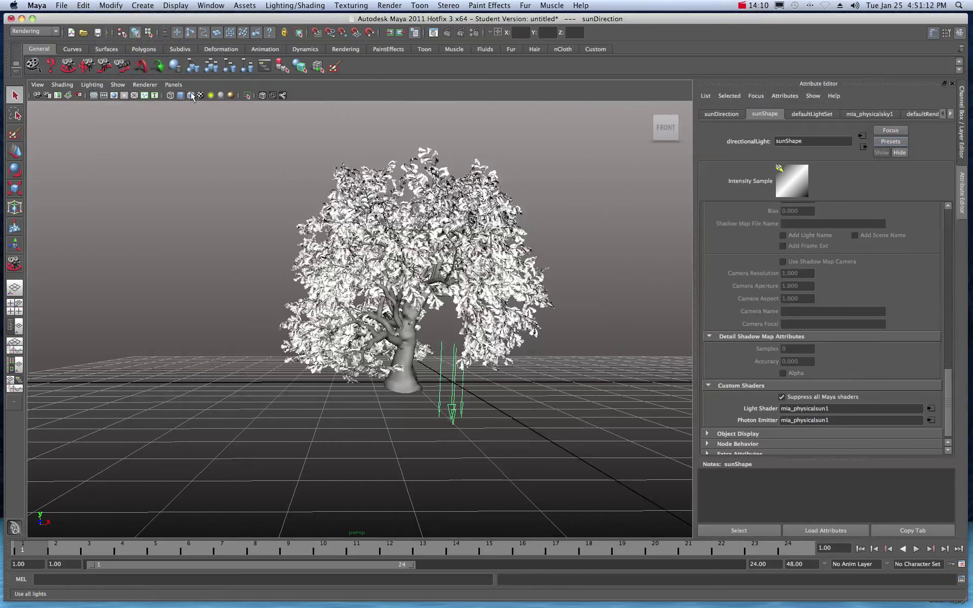
Frame the oak tree larger in the perspective view, render it with the physical sun and sky, and move the Render View aside
middle_click_drag(178, 269, 155, 282, "alt")
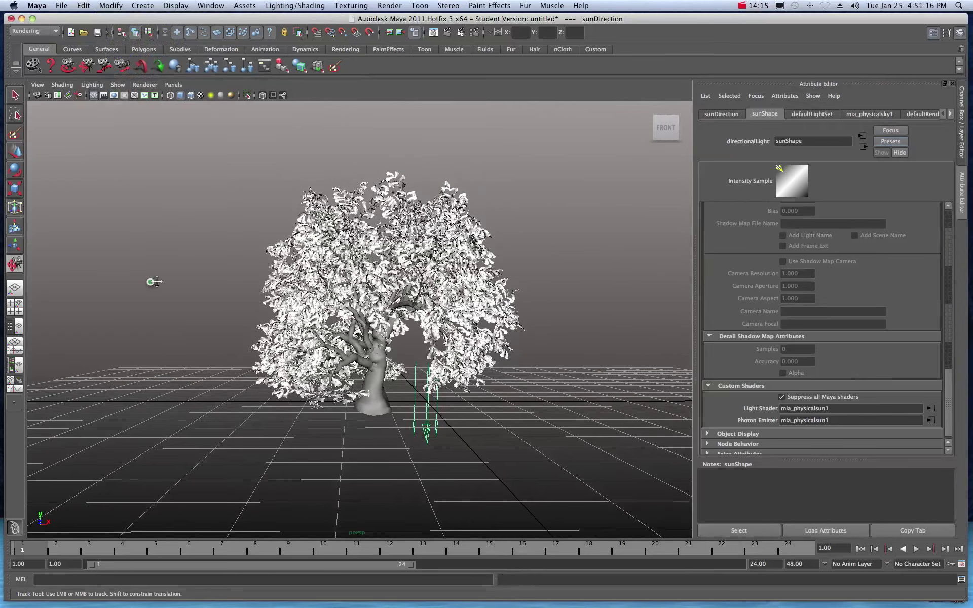
scroll(157, 279, "up", 2)
scroll(193, 280, "up", 4)
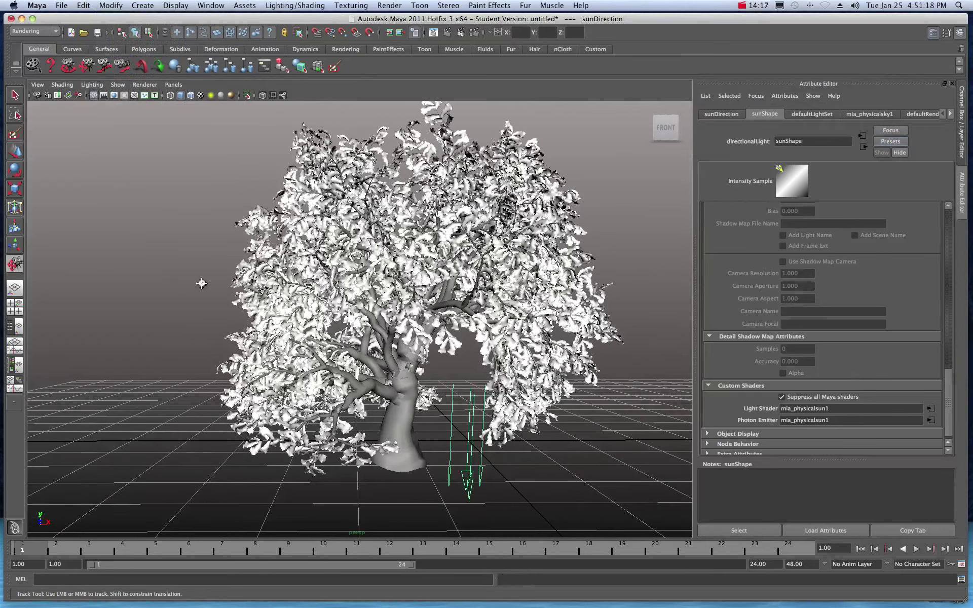
scroll(255, 291, "down", 2)
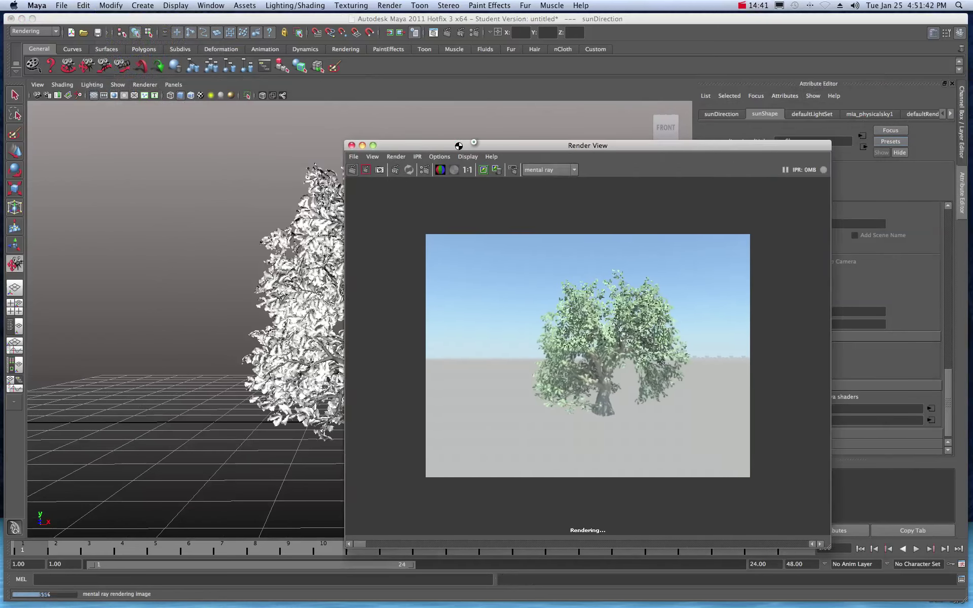
left_click_drag(456, 144, 221, 119)
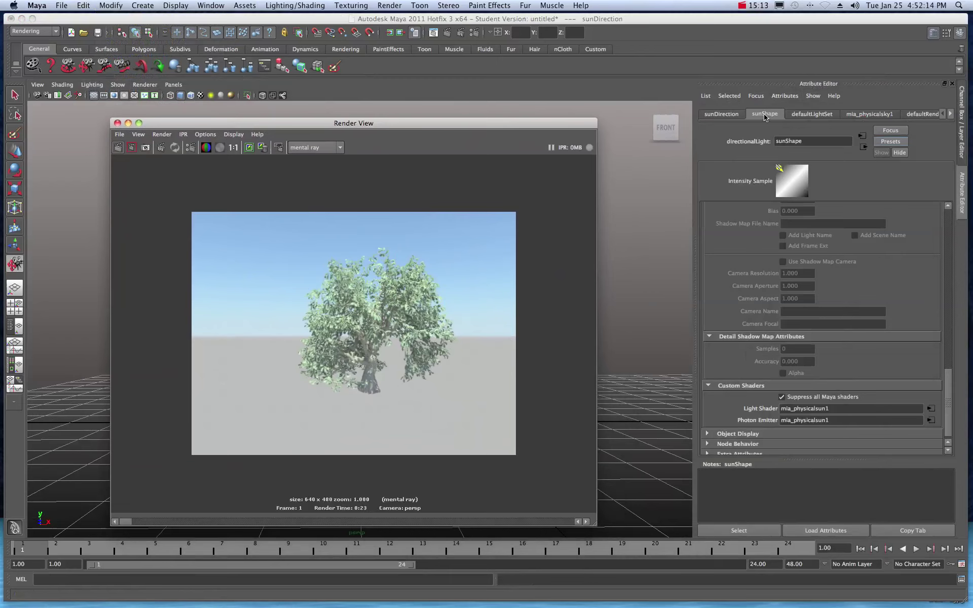
Enable ray trace shadows on the sun light with Light Angle about 32.727 and Shadow Rays 27, and render the tree again
scroll(730, 280, "up", 2)
scroll(730, 278, "up", 10)
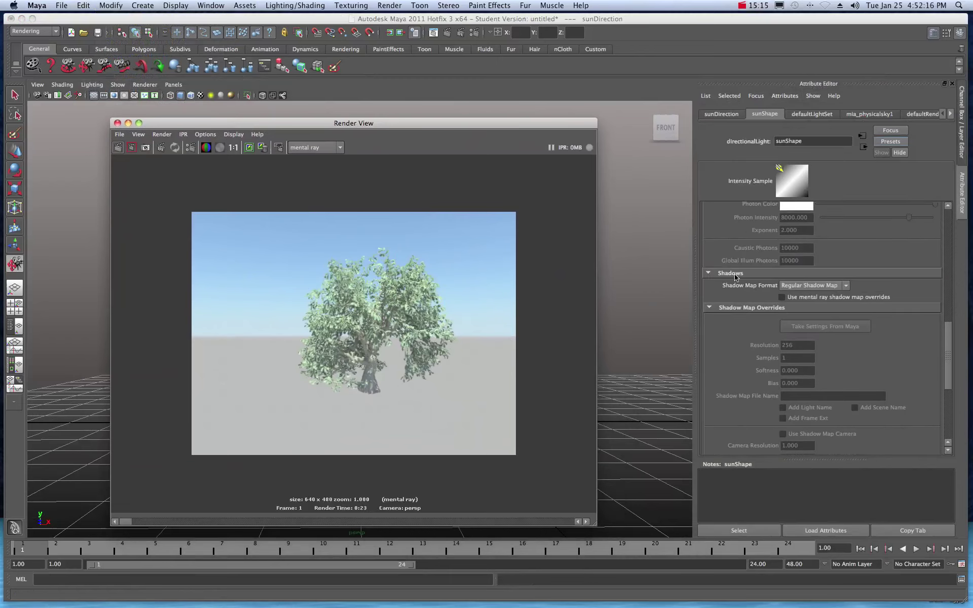
scroll(735, 276, "up", 12)
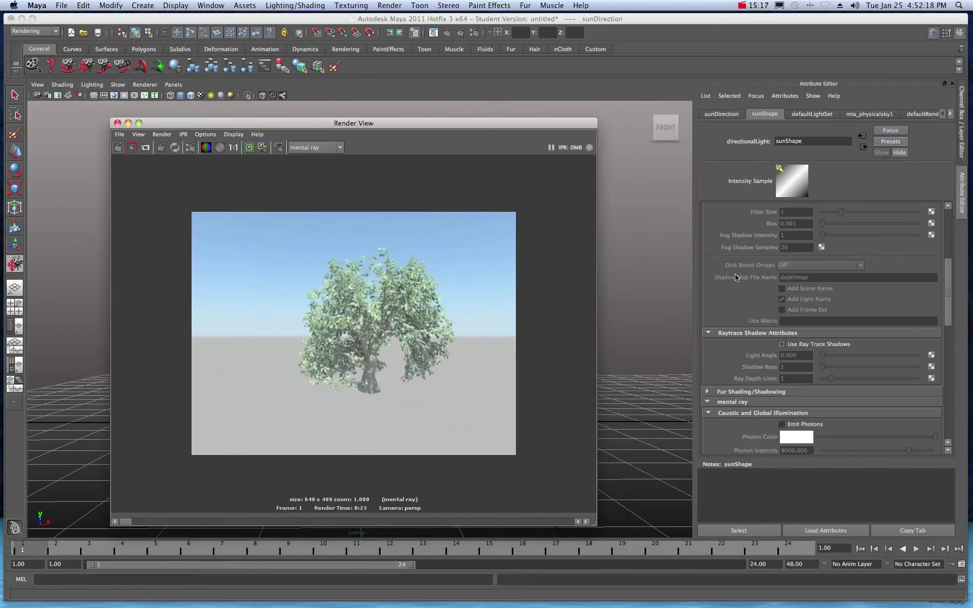
scroll(735, 277, "up", 5)
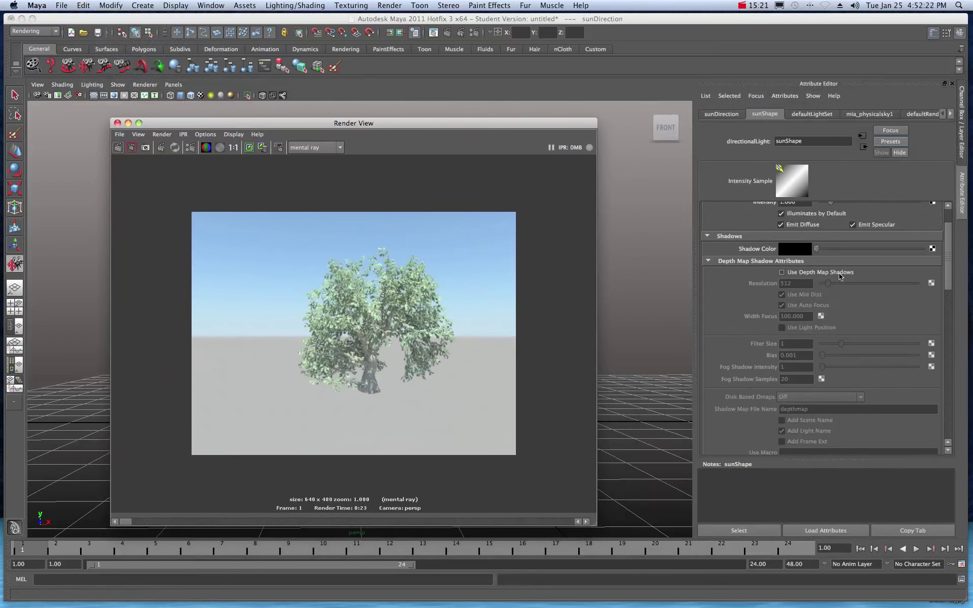
scroll(753, 276, "down", 9)
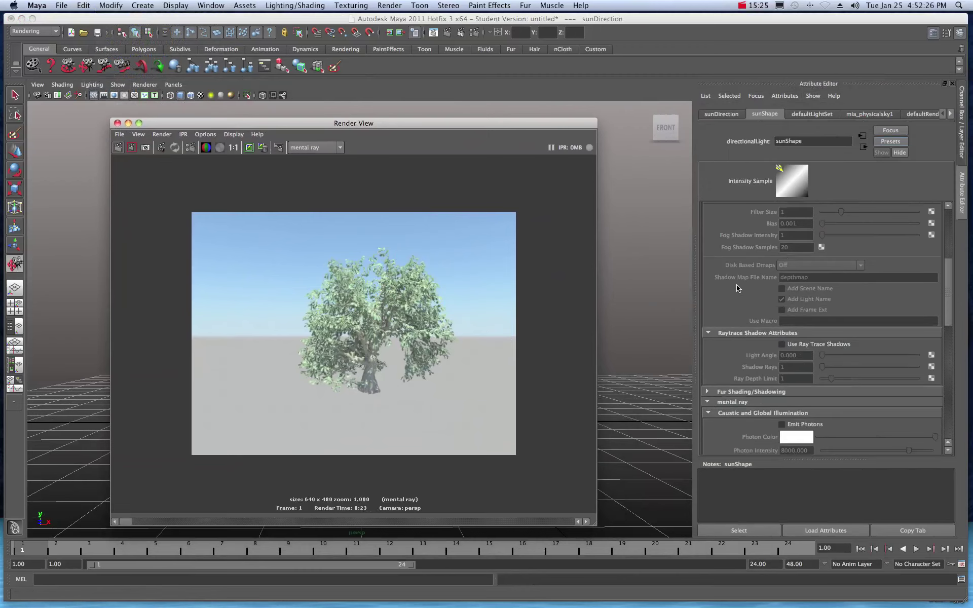
left_click(785, 346)
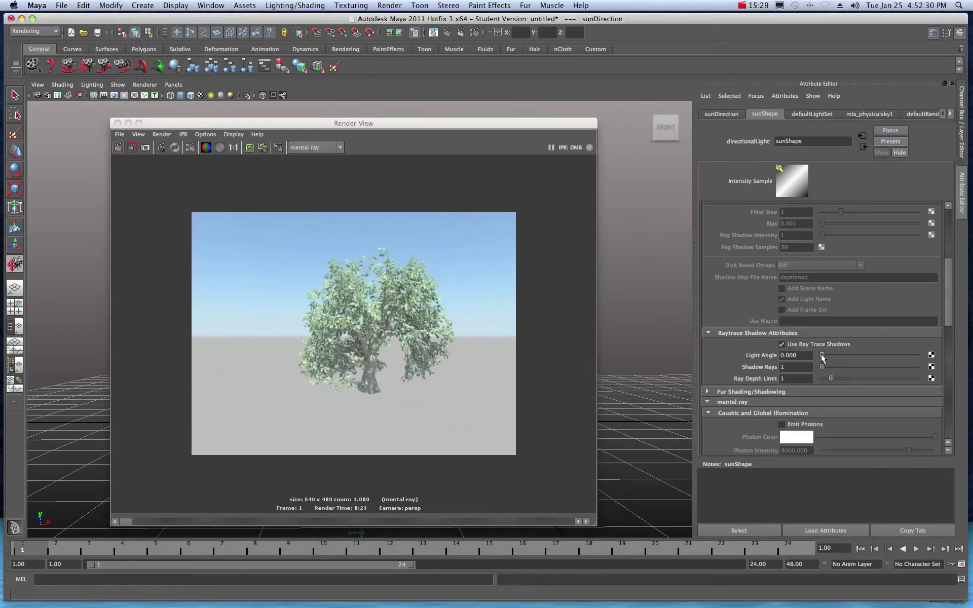
left_click_drag(822, 356, 896, 377)
left_click(118, 147)
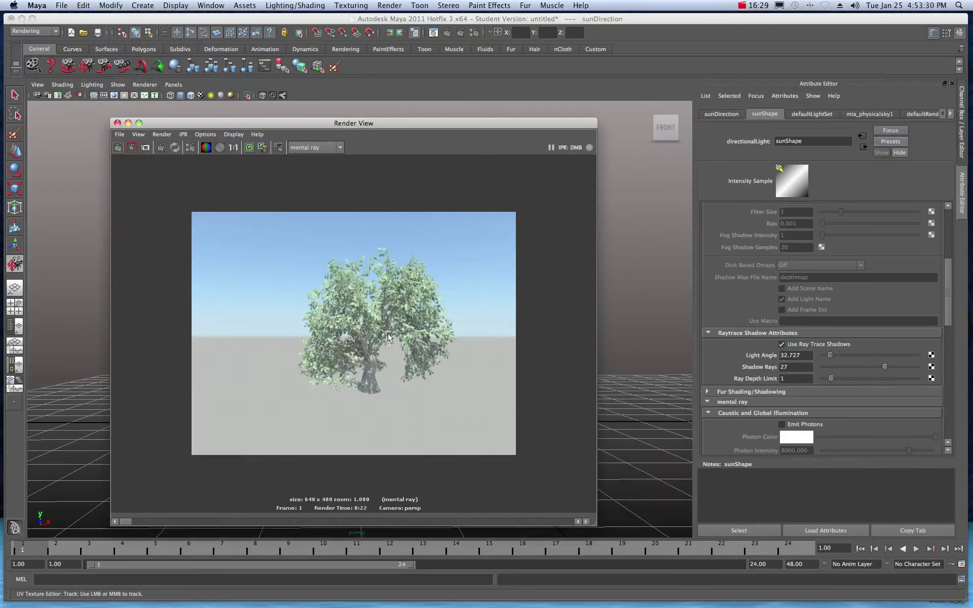
Put the Render View away and create a polygon plane as ground under the tree, extending beyond the grid
double_click(386, 126)
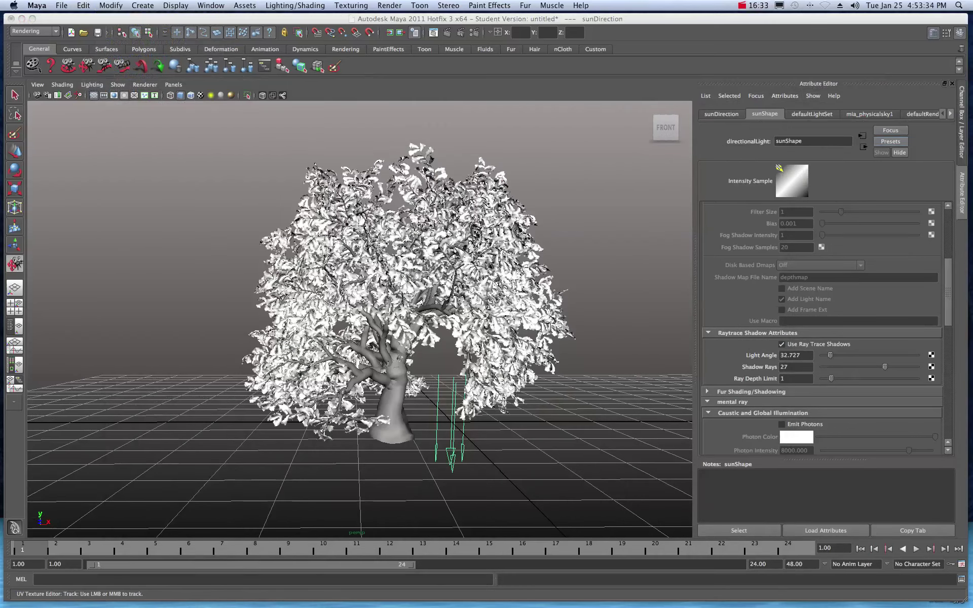
scroll(450, 287, "down", 5)
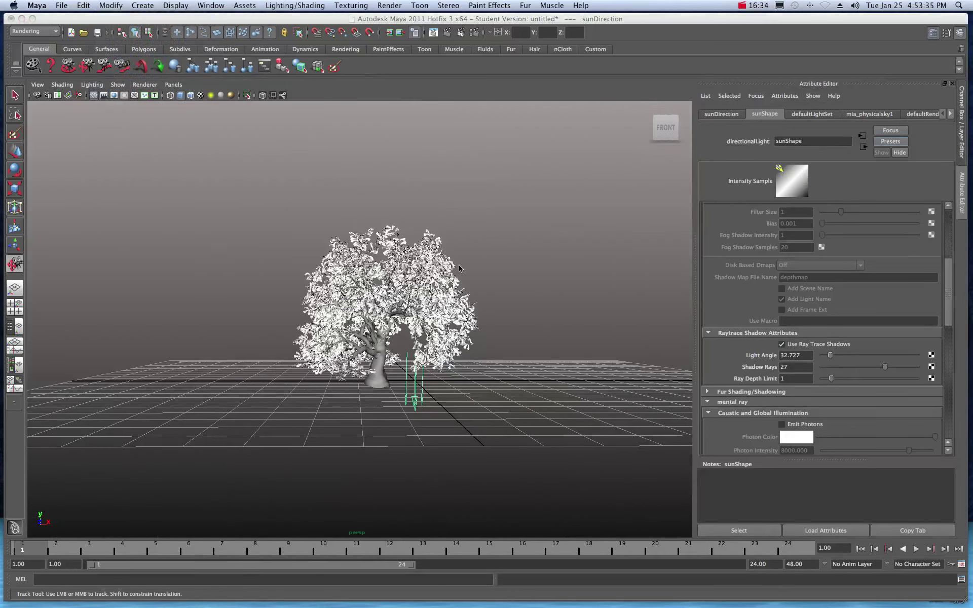
left_click(650, 112)
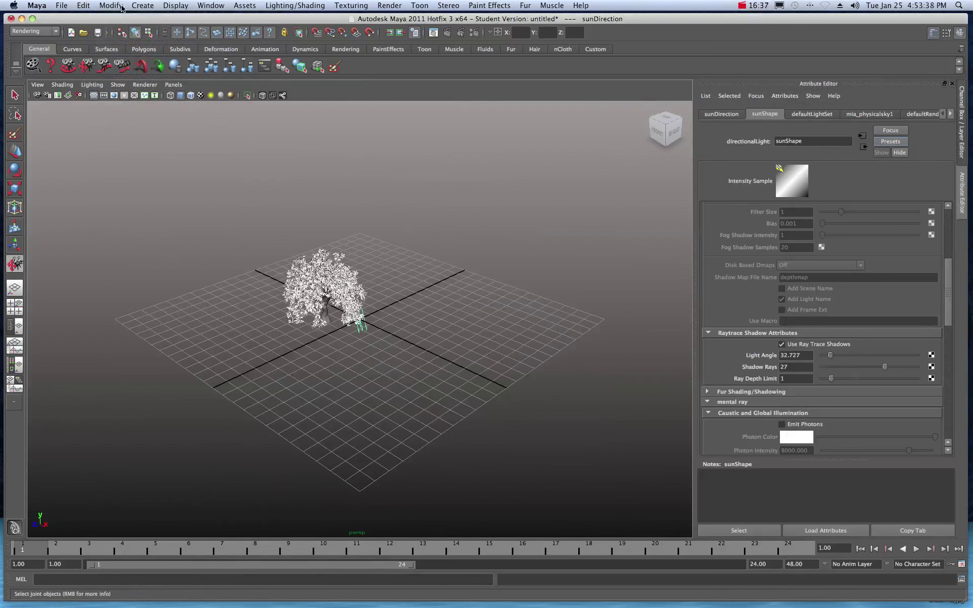
left_click(143, 5)
mouse_move(192, 35)
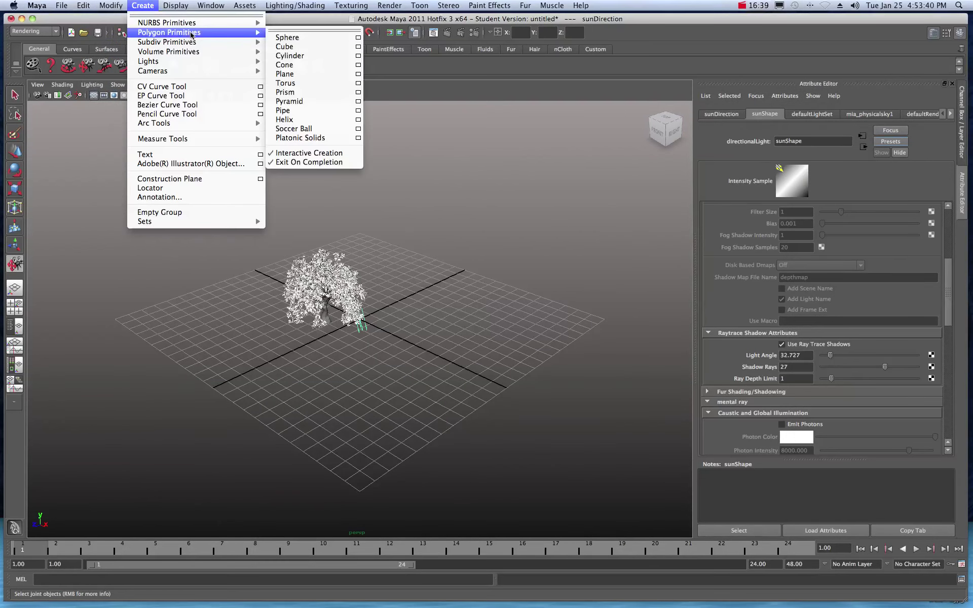
left_click(288, 74)
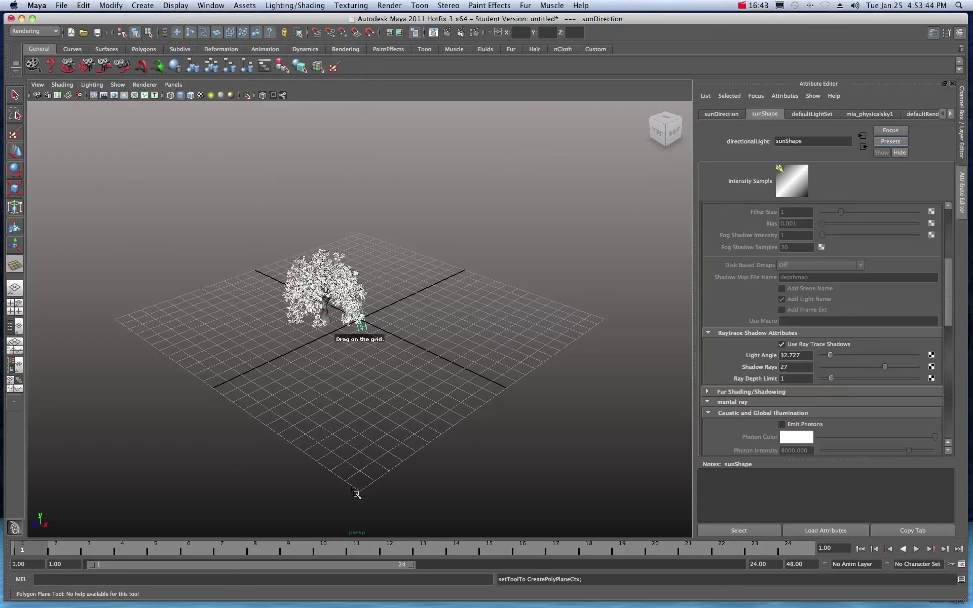
left_click_drag(355, 501, 315, 190)
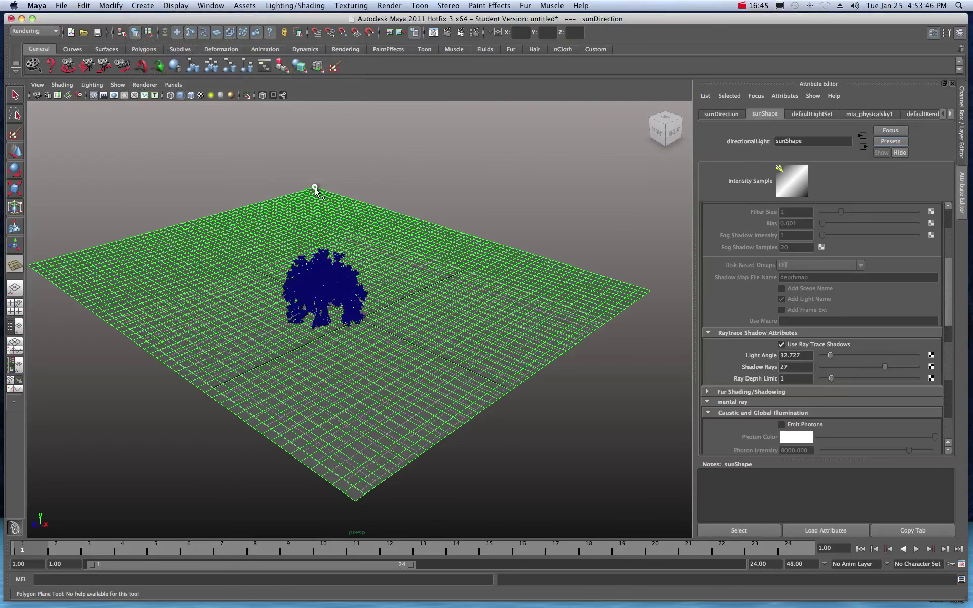
Scale the ground plane up uniformly to about 2.93 times its drawn size
key("w")
key("e")
key("r")
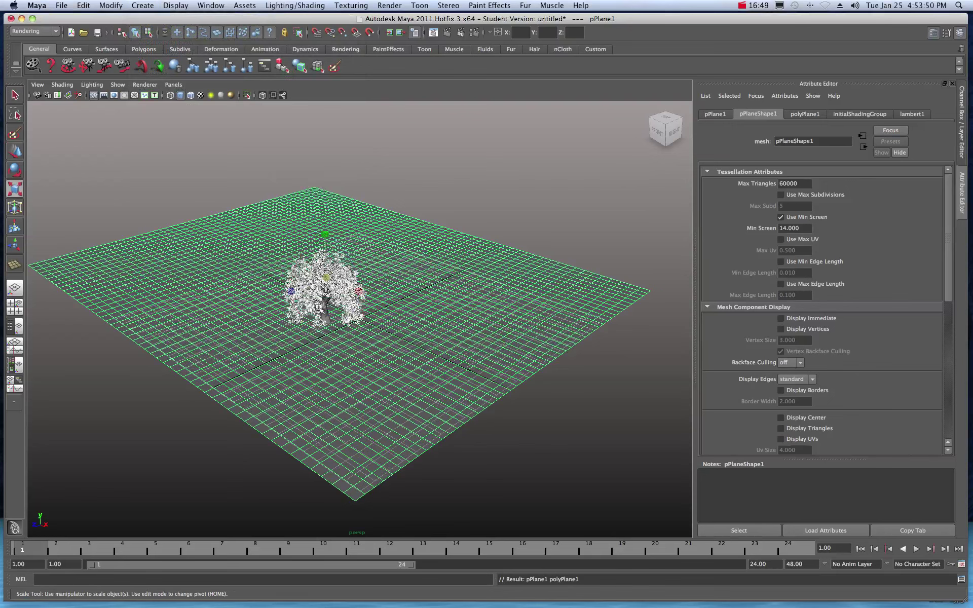
left_click_drag(325, 277, 603, 472)
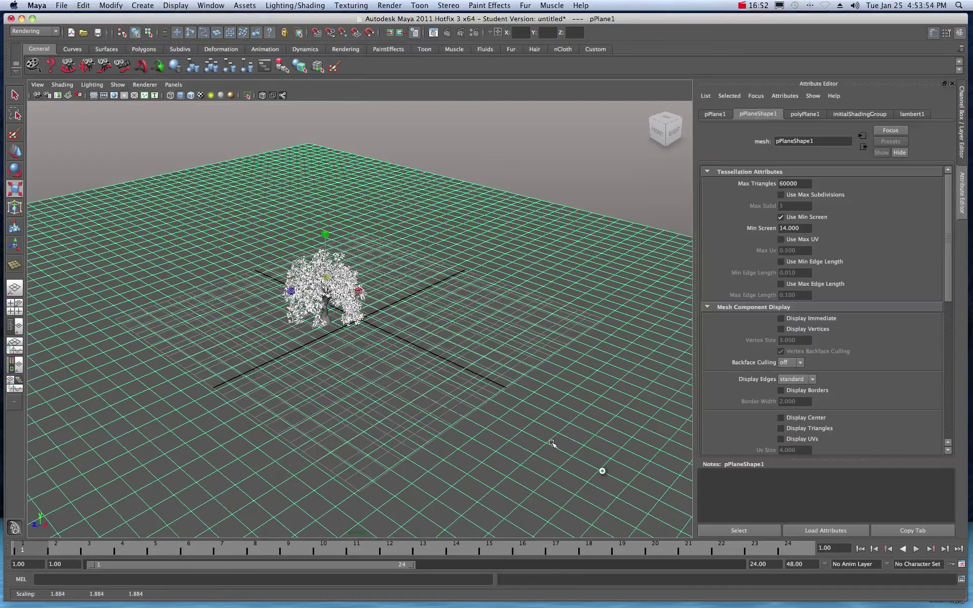
left_click_drag(326, 275, 448, 397)
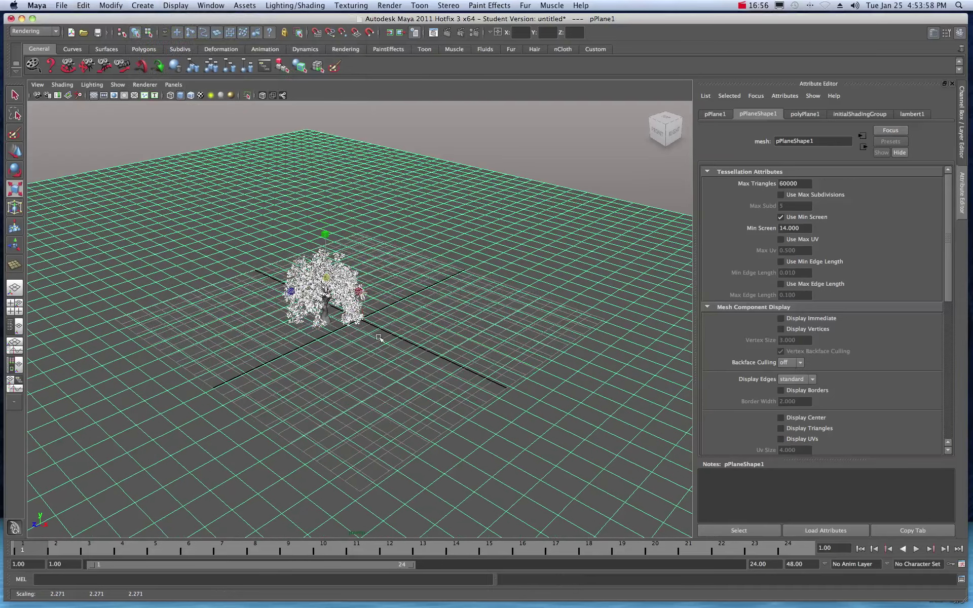
left_click_drag(326, 277, 480, 413)
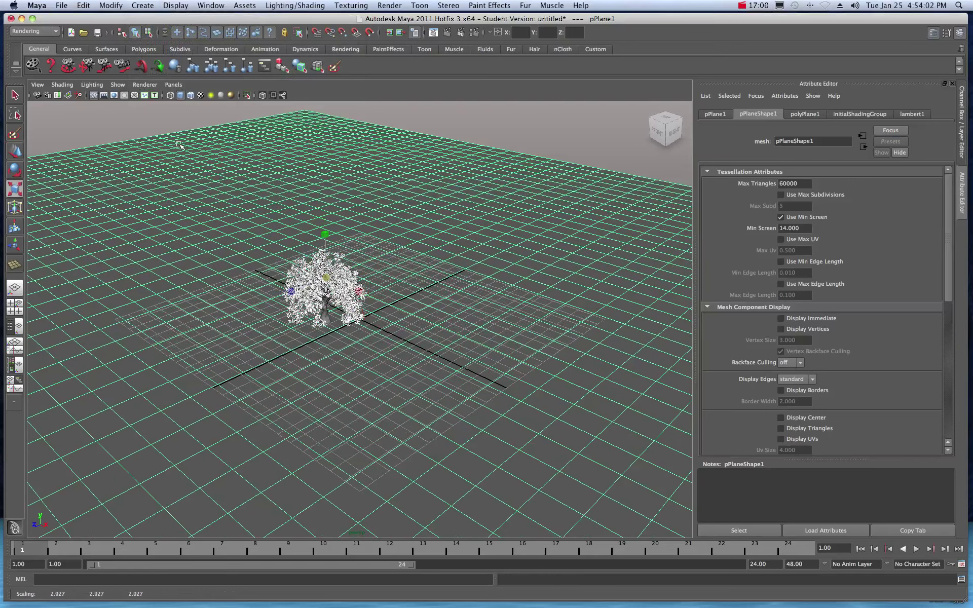
Frame the tree and ground plane from a low front angle, render the view, and move the Render View aside
left_click(69, 66)
left_click_drag(196, 297, 237, 287)
scroll(237, 287, "up", 10)
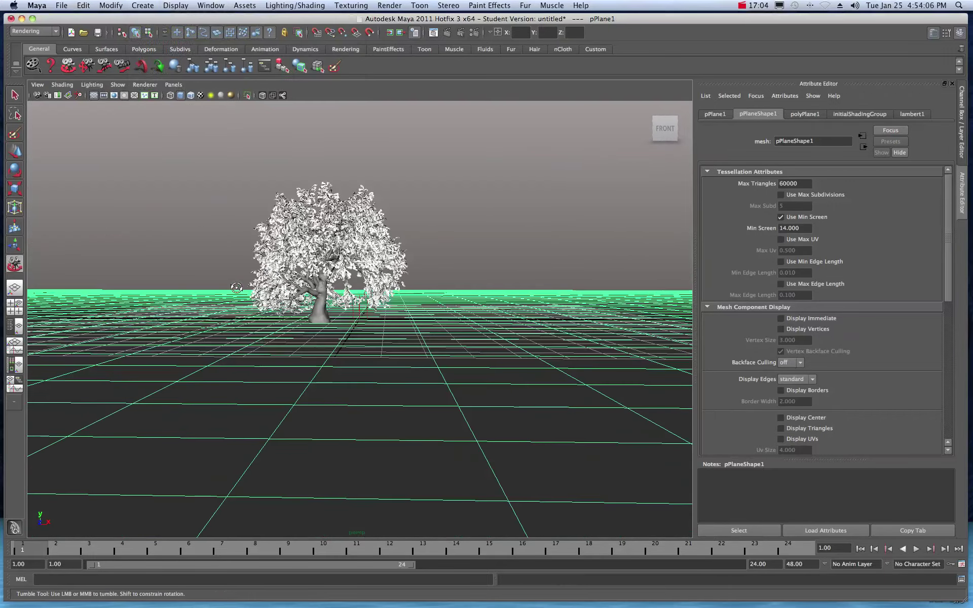
left_click(87, 66)
left_click_drag(167, 294, 194, 291)
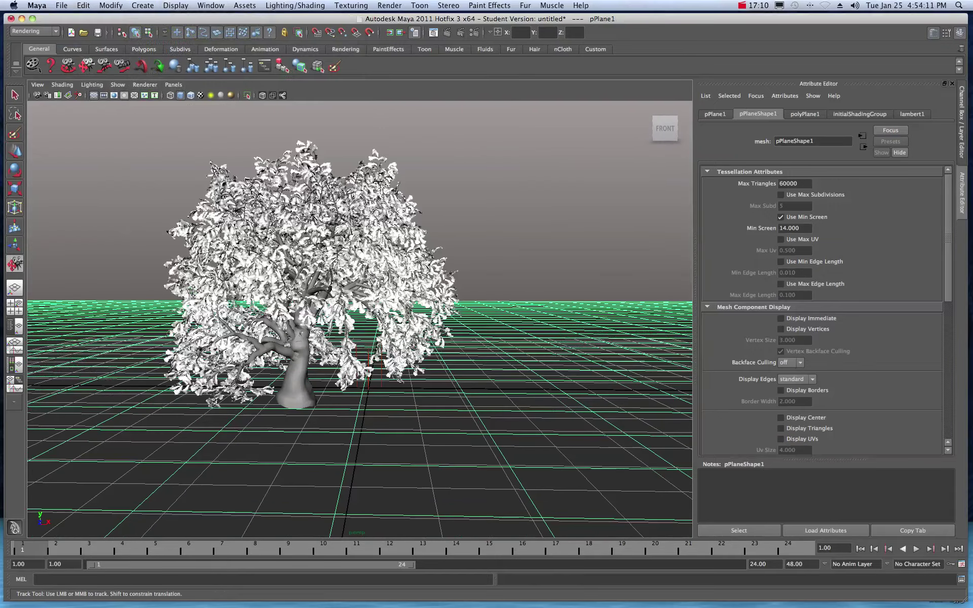
left_click(69, 66)
left_click_drag(131, 178, 137, 174)
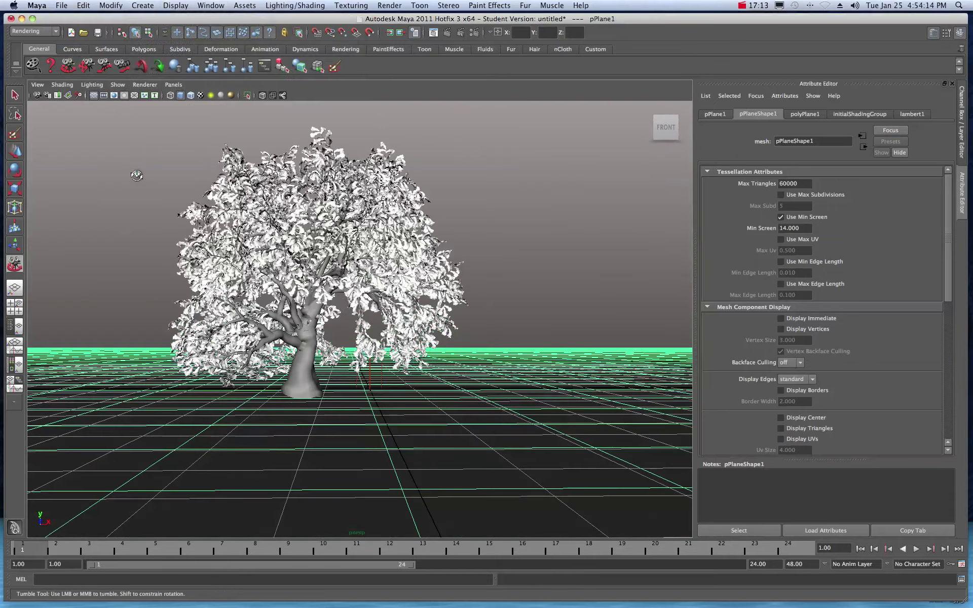
left_click(415, 32)
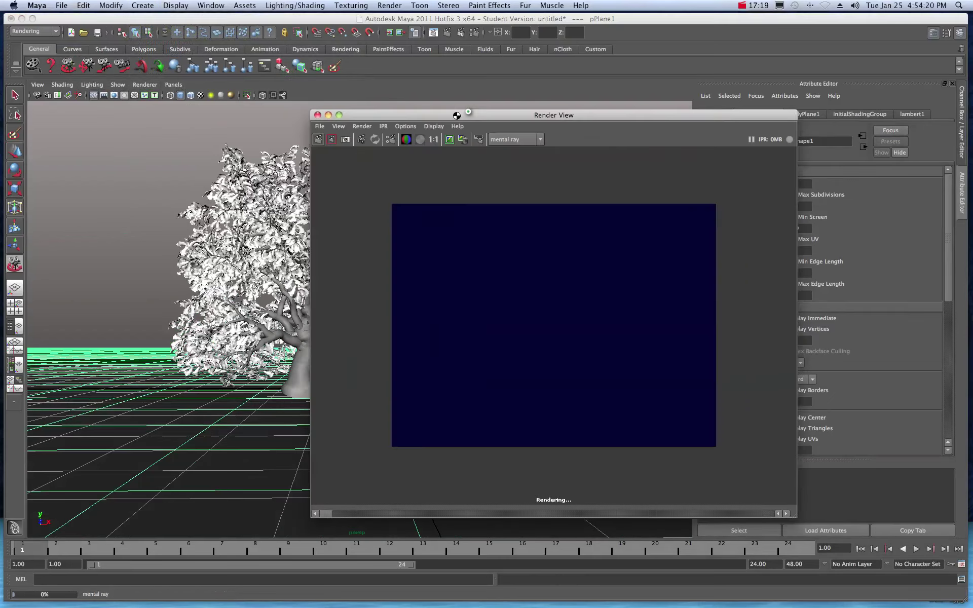
left_click_drag(456, 111, 239, 113)
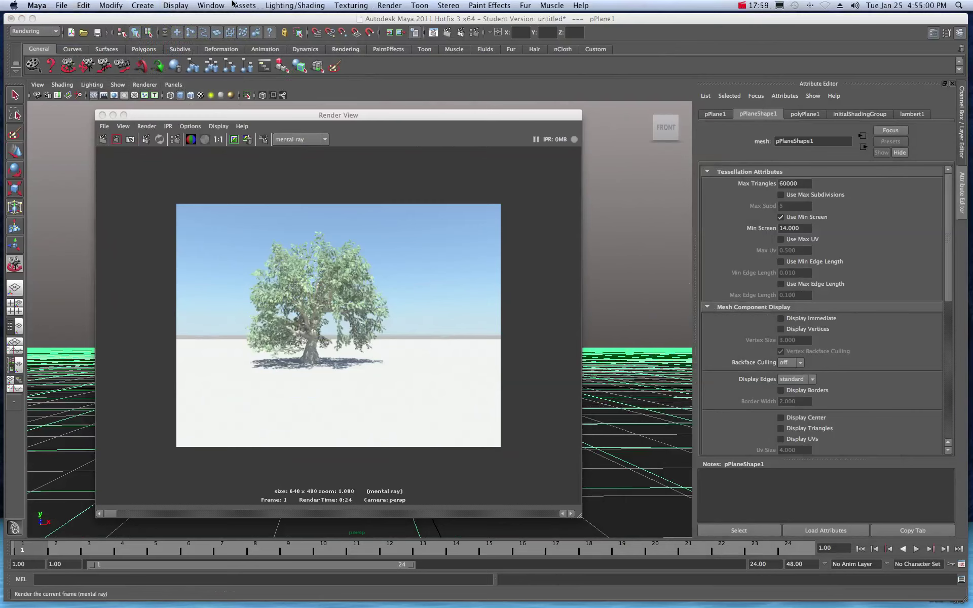
Open the Hypershade and select the mia_physicalsky1 utility node to show its attributes
left_click(211, 5)
mouse_move(241, 33)
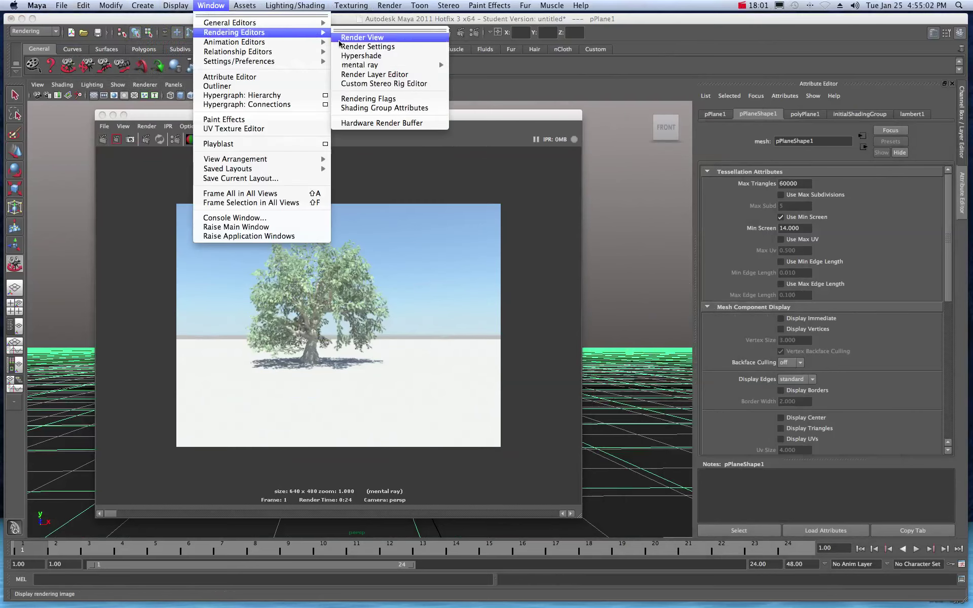
left_click(363, 56)
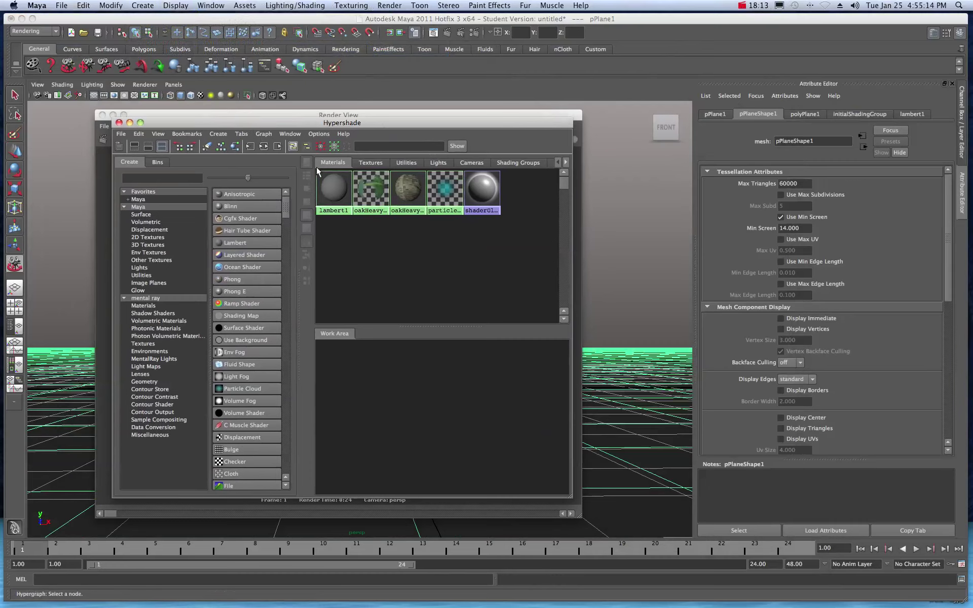
left_click(400, 162)
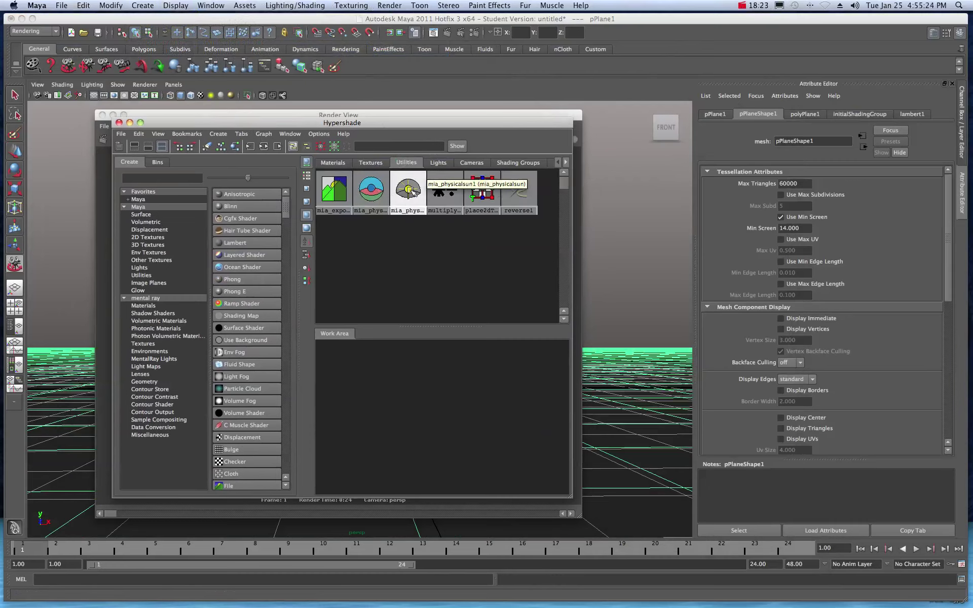
left_click(372, 192)
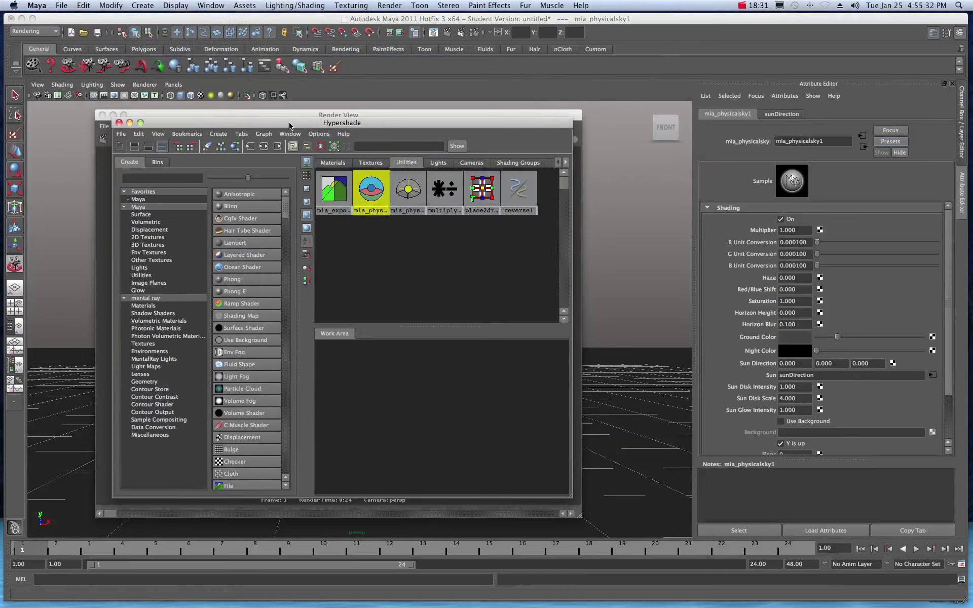
Rearrange the Hypershade and Render View windows so the rendered tree and the physical sky attributes are both in view
left_click_drag(290, 125, 972, 106)
left_click_drag(390, 136, 508, 140)
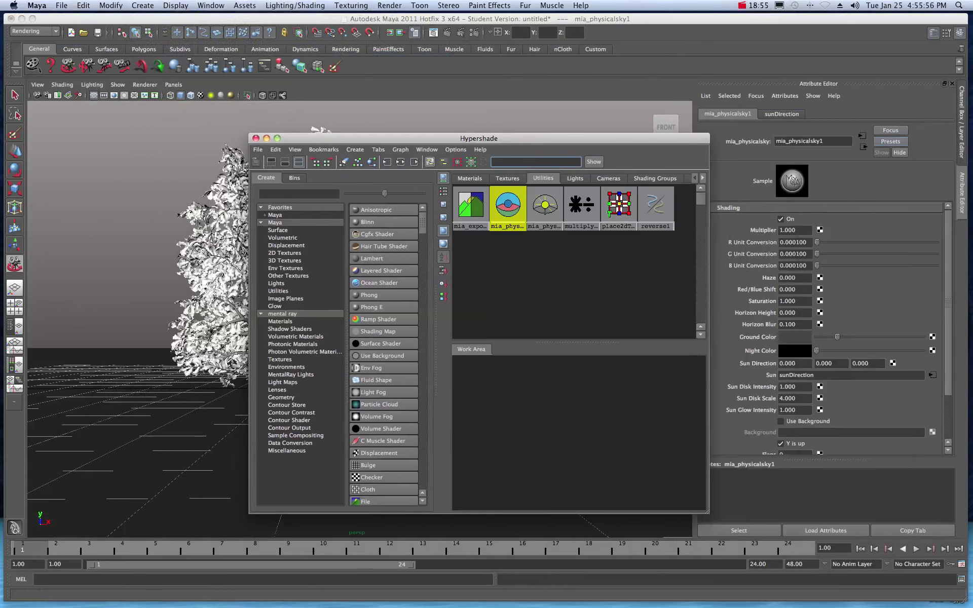
left_click_drag(860, 125, 336, 119)
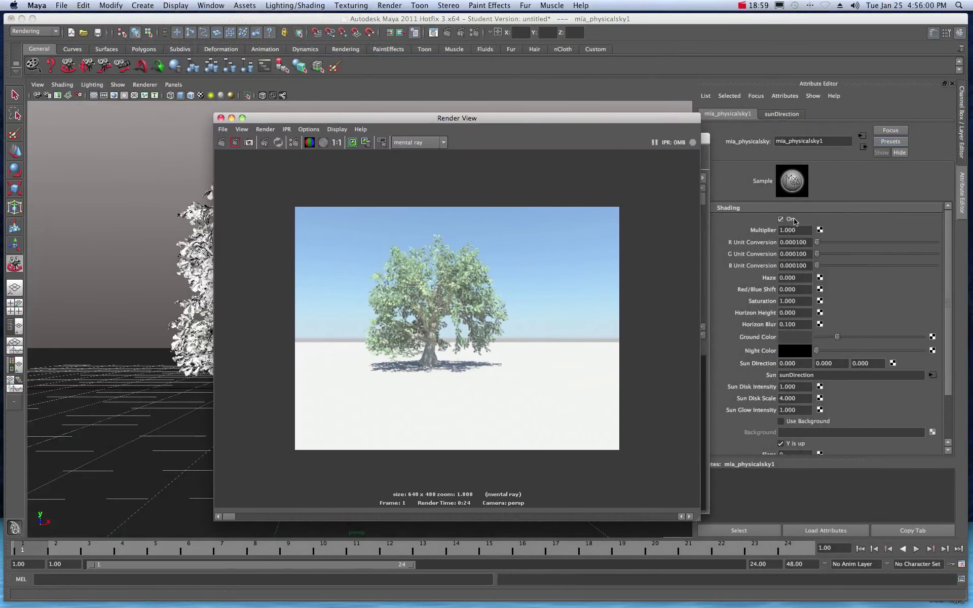
Set the physical sky's Multiplier to 0.750 and re-render the tree
left_click(788, 230)
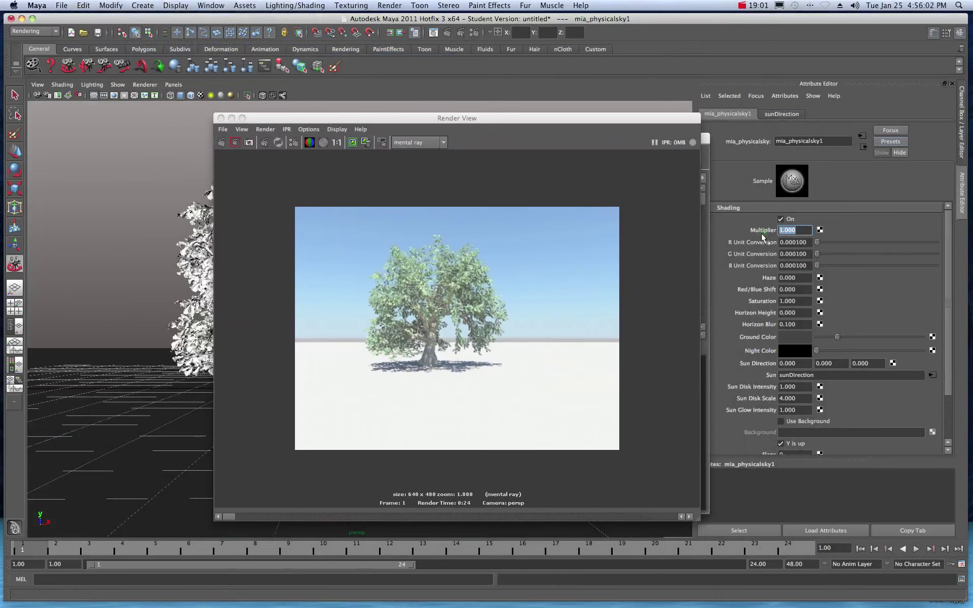
type(".750")
key("Tab")
left_click(221, 143)
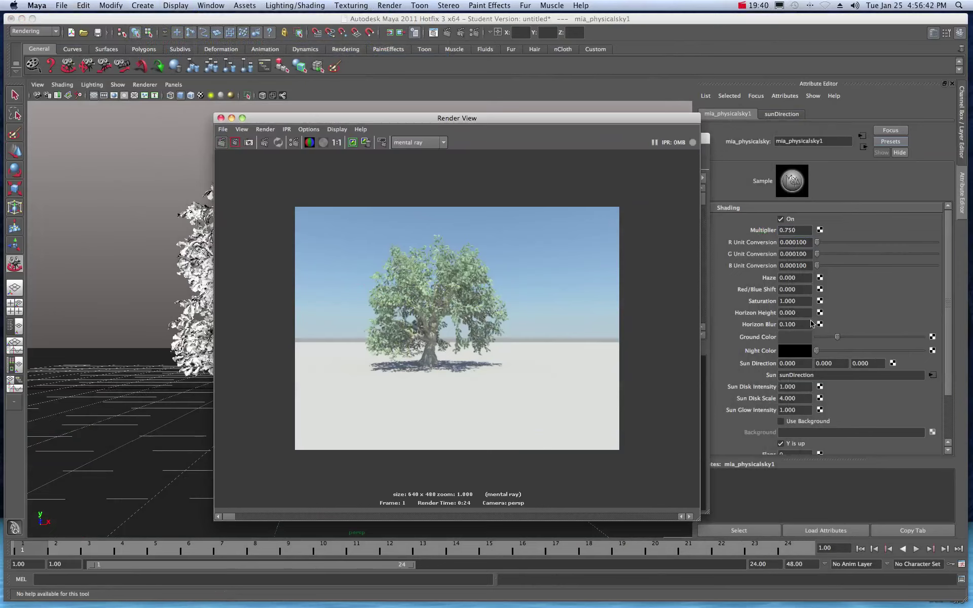
Set the physical sky's Horizon Height to -1 and Saturation to 1.5, and re-render the tree
left_click(794, 317)
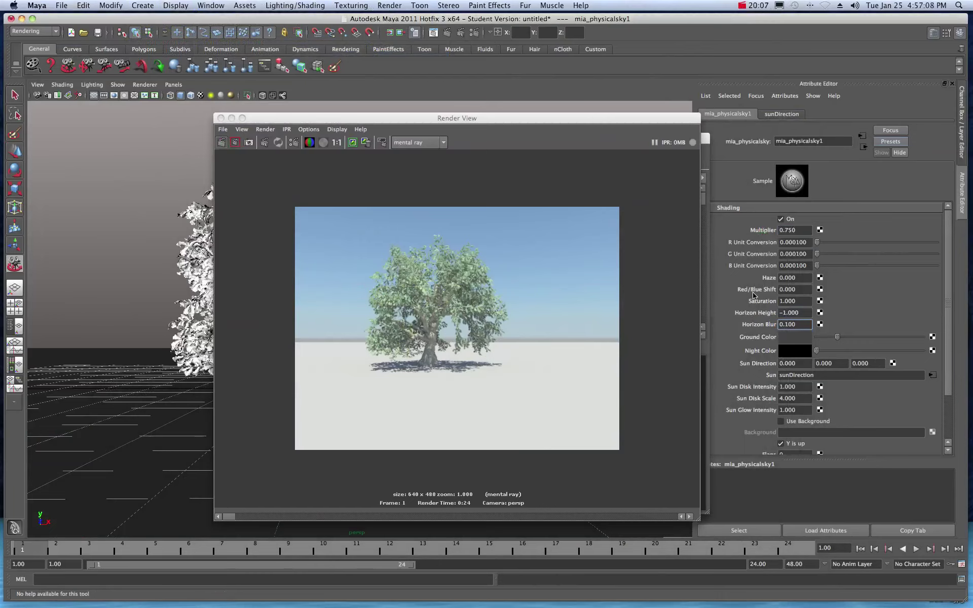
left_click(799, 302)
type("1.5")
key("Tab")
left_click(224, 142)
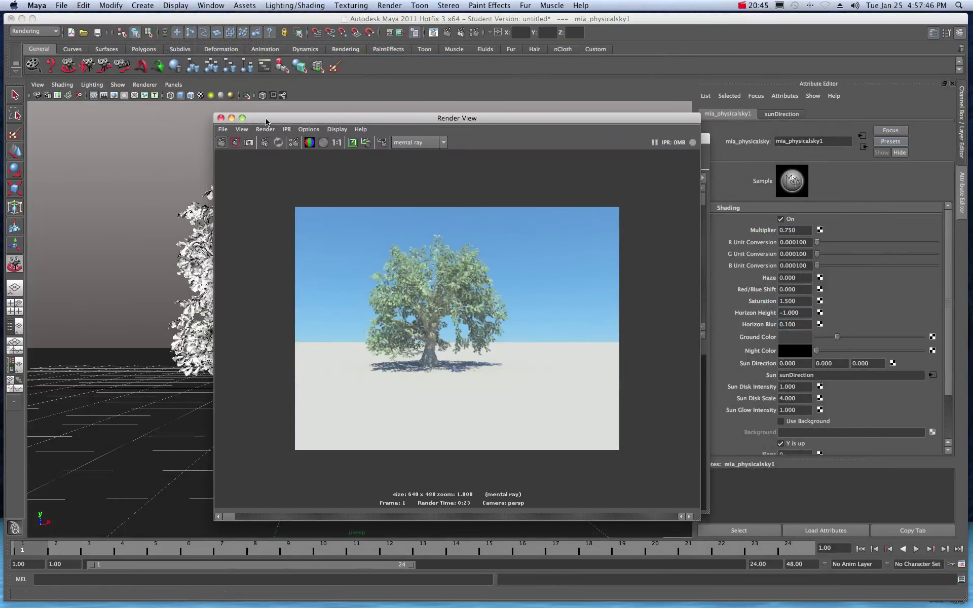
Move the Render View and Hypershade out of the way and select the sunDirection light near the tree trunk
left_click_drag(265, 119, 972, 158)
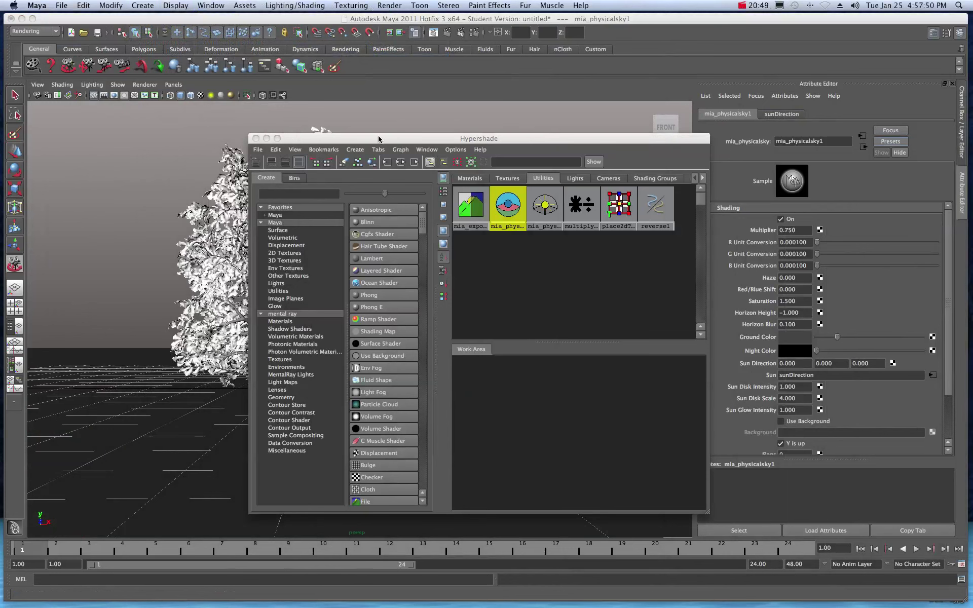
left_click_drag(379, 138, 972, 147)
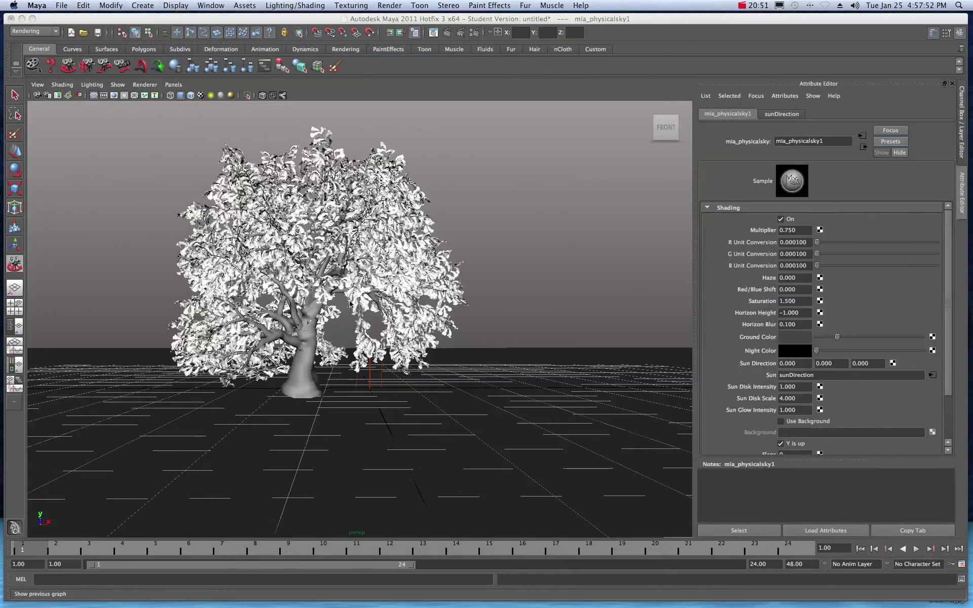
left_click(371, 380)
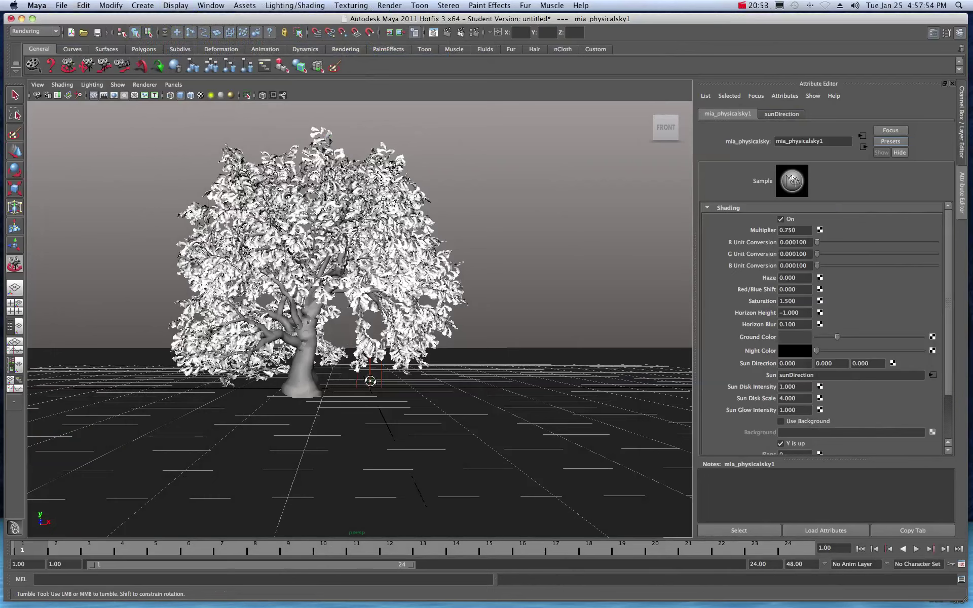
left_click(15, 95)
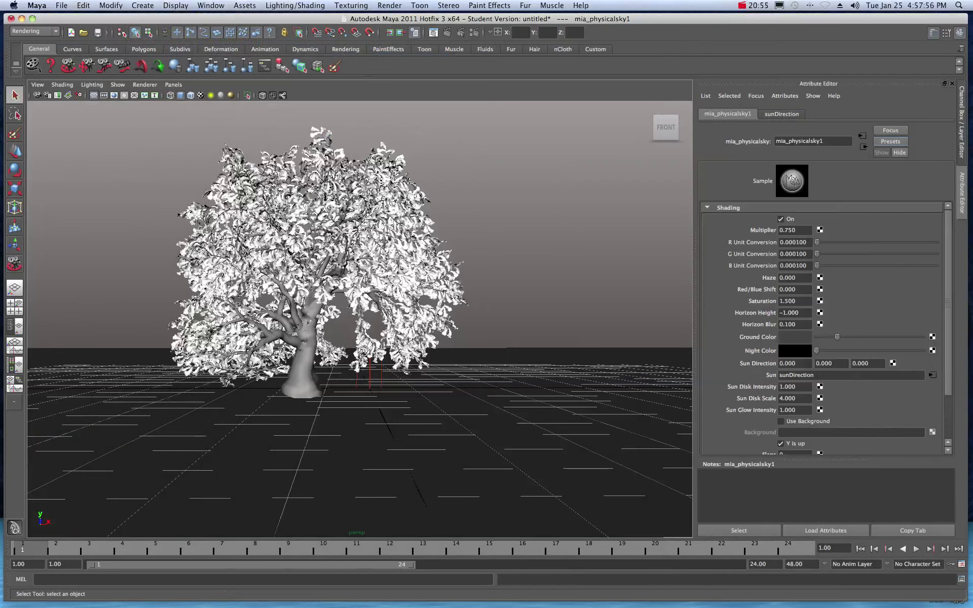
left_click(369, 376)
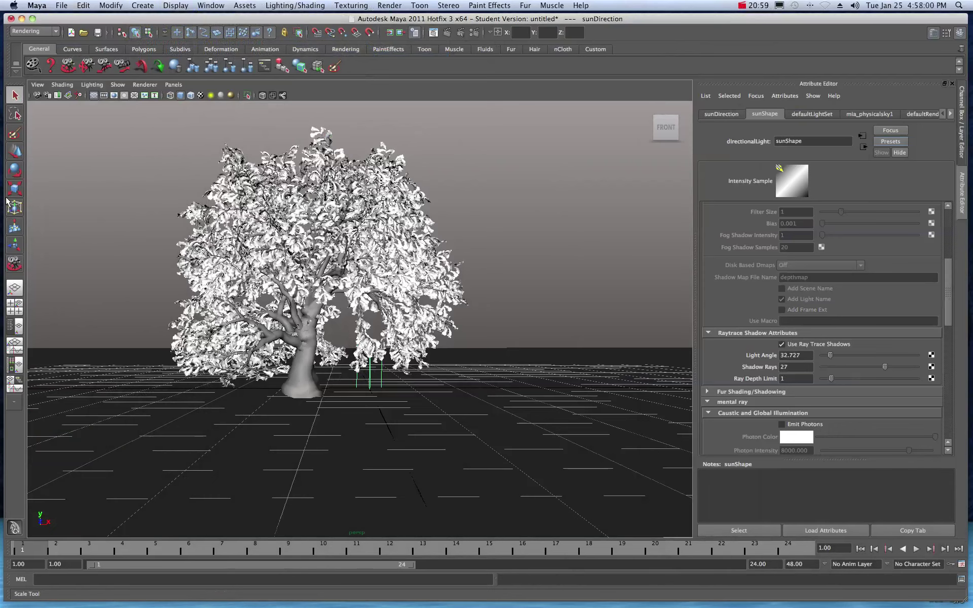
Raise the sunDirection light vertically until it sits well above the treetop
key("w")
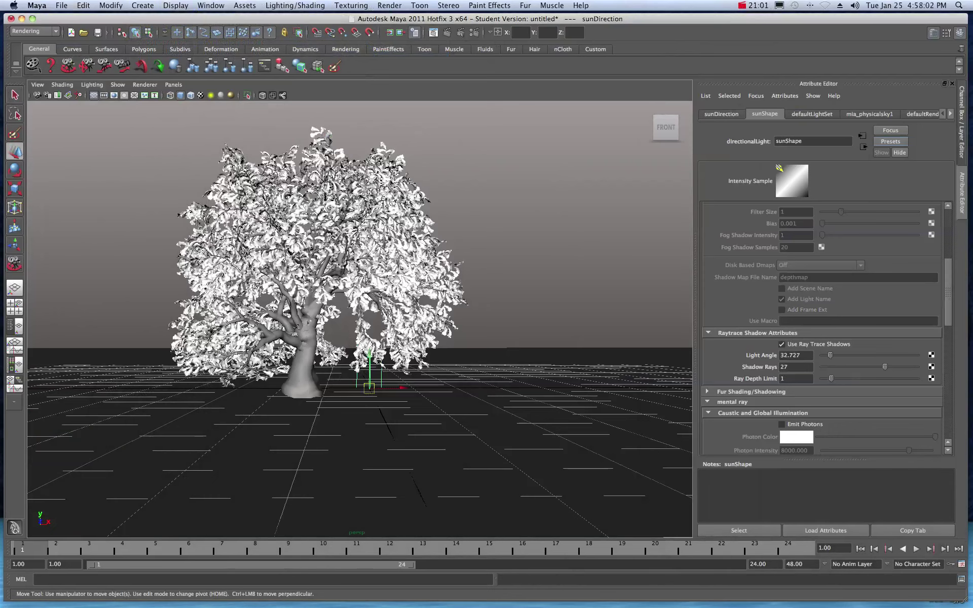
left_click_drag(369, 358, 360, 136)
scroll(355, 205, "down", 3)
left_click_drag(365, 199, 363, 140)
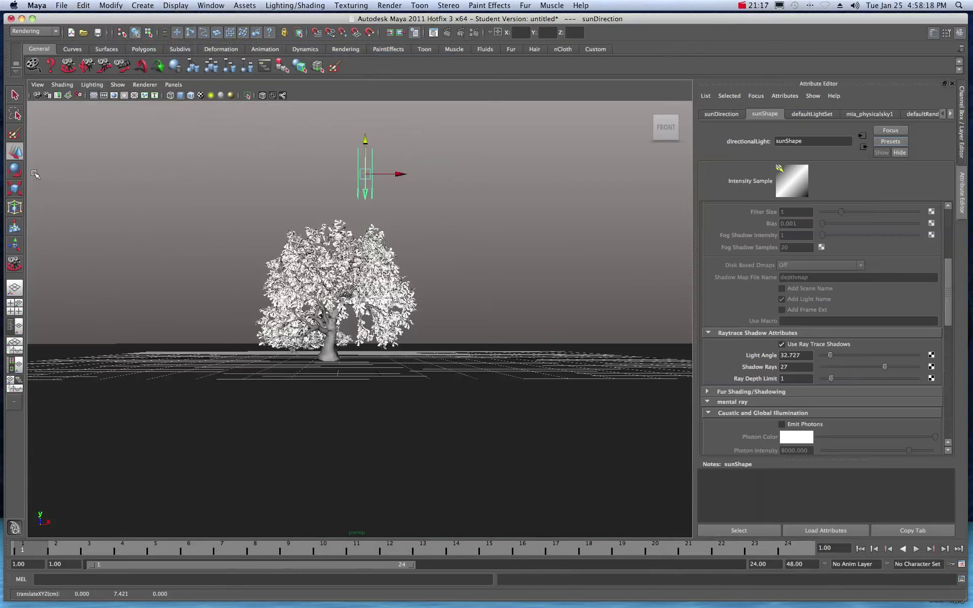
Rotate the sunDirection light to about -164.78, 0, -8.06 degrees so that it shines from behind the tree
key("e")
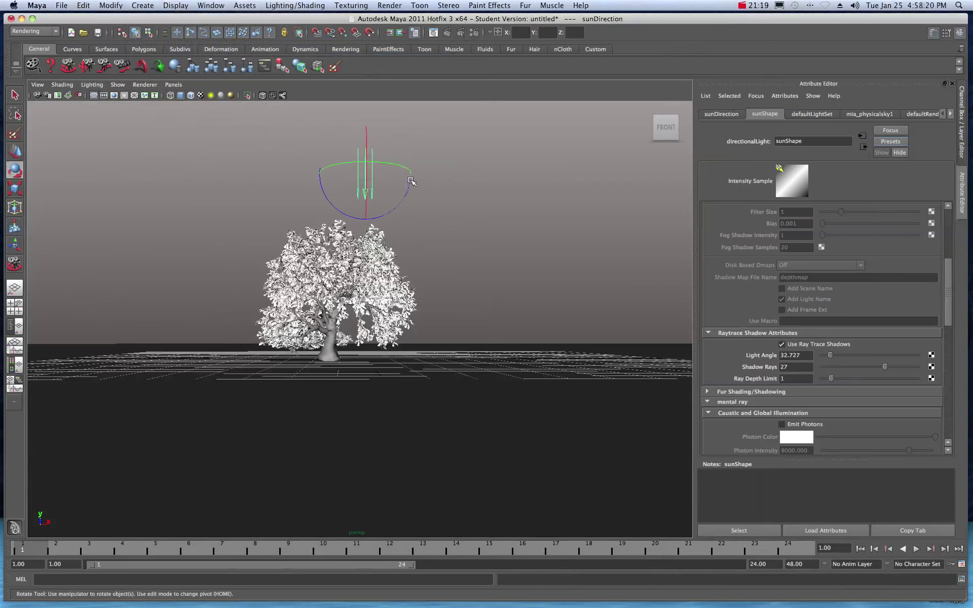
left_click_drag(406, 180, 409, 188)
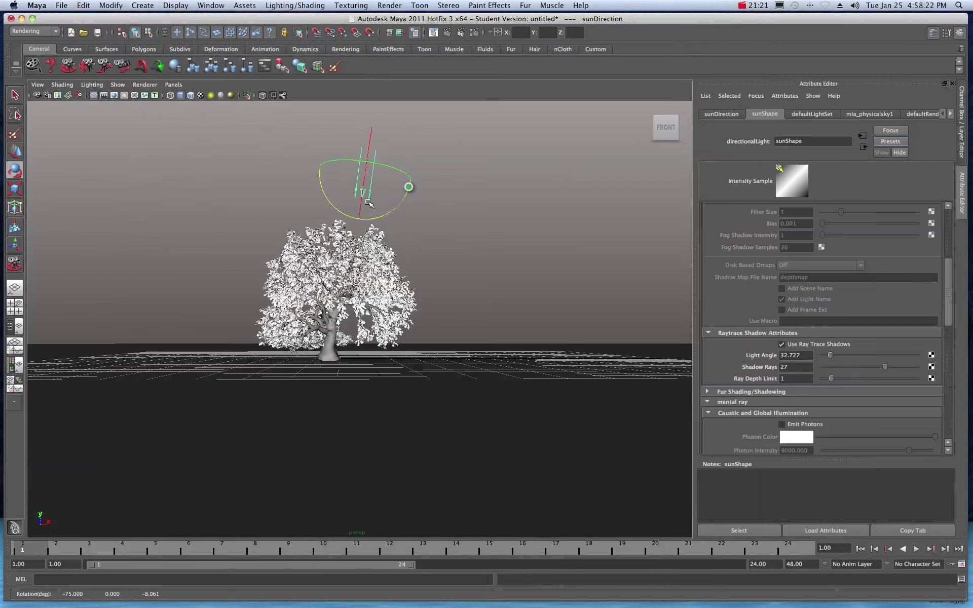
left_click_drag(363, 215, 367, 151)
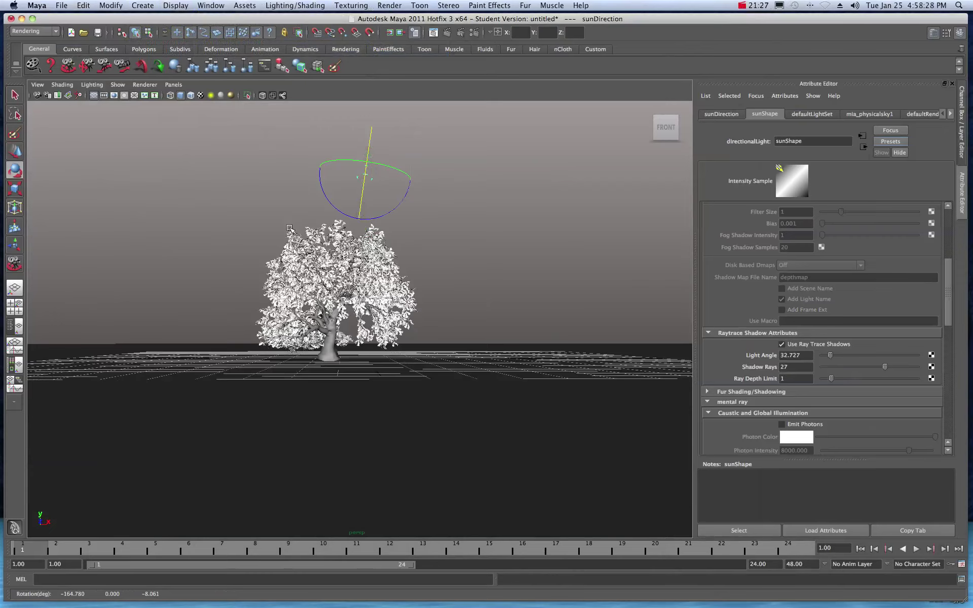
Frame the tree closer in the perspective view with open sky above it and render the backlit scene
left_click(87, 66)
left_click_drag(222, 246, 226, 278)
scroll(229, 279, "up", 5)
left_click_drag(231, 281, 226, 275)
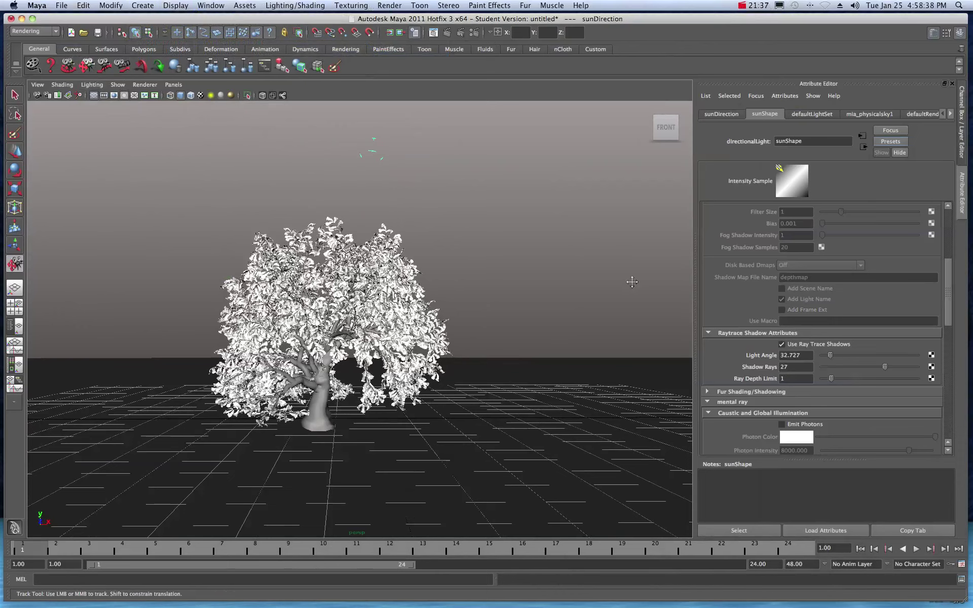
left_click(448, 33)
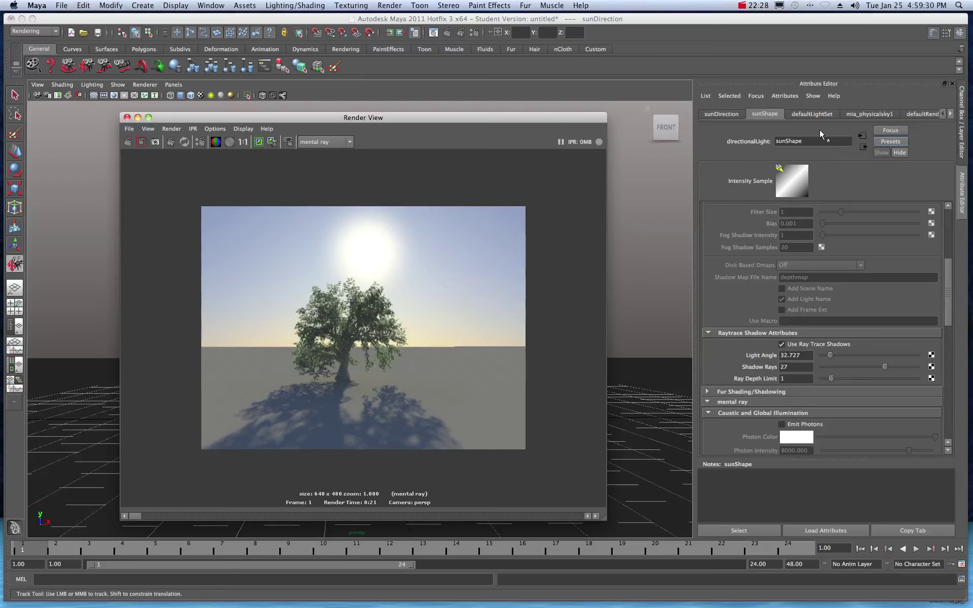
Set Sun Disk Intensity, Sun Disk Scale and Sun Glow Intensity of mia_physicalsky1 to 0 and re-render
left_click(880, 114)
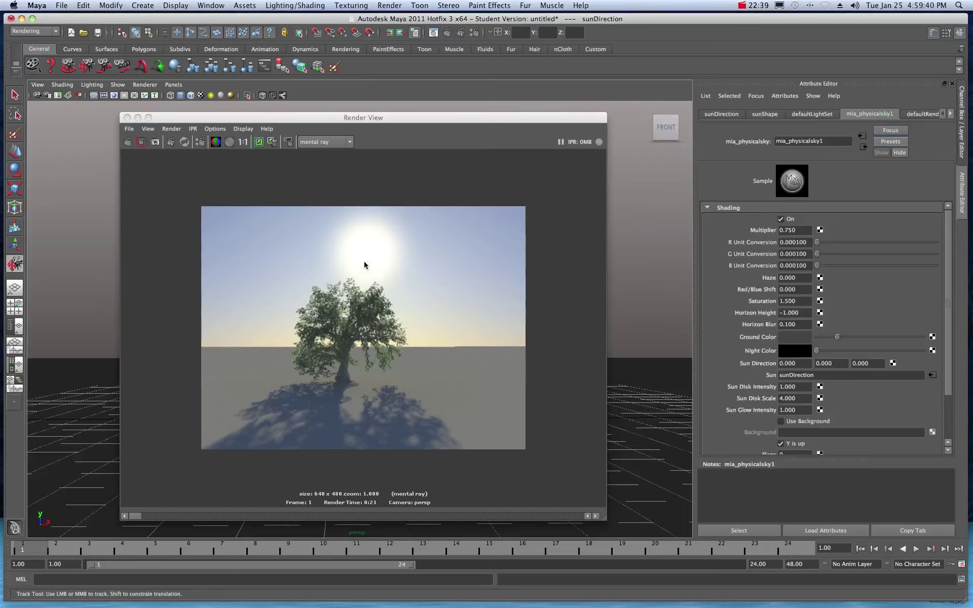
double_click(799, 388)
type("0")
key("Tab")
type("0")
key("Tab")
type("0")
left_click(797, 399)
left_click(130, 142)
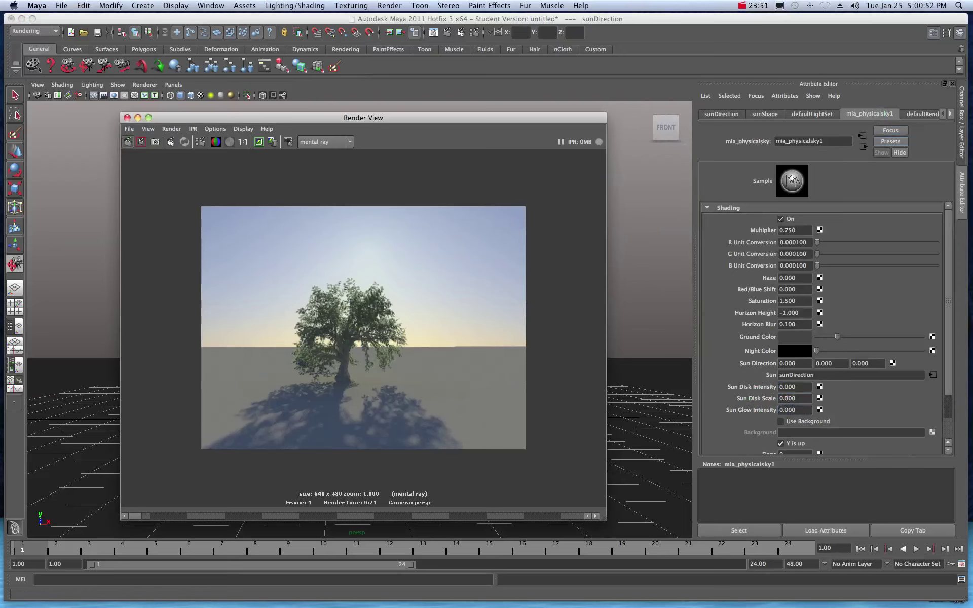
Bring back the Hypershade, show its textures and select the leaf texture ramp2, keeping the rendered tree in view
left_click_drag(972, 133, 347, 139)
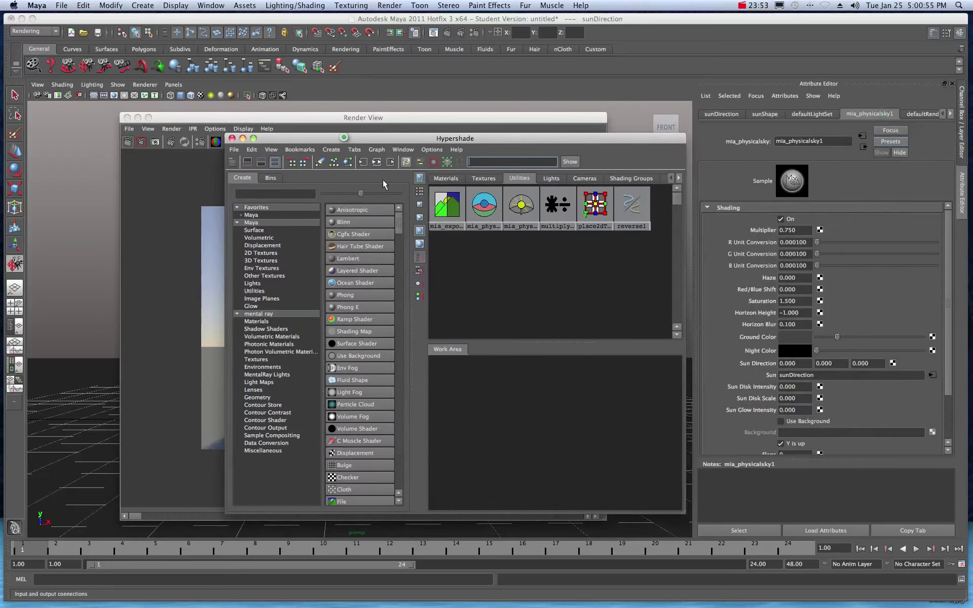
left_click(483, 178)
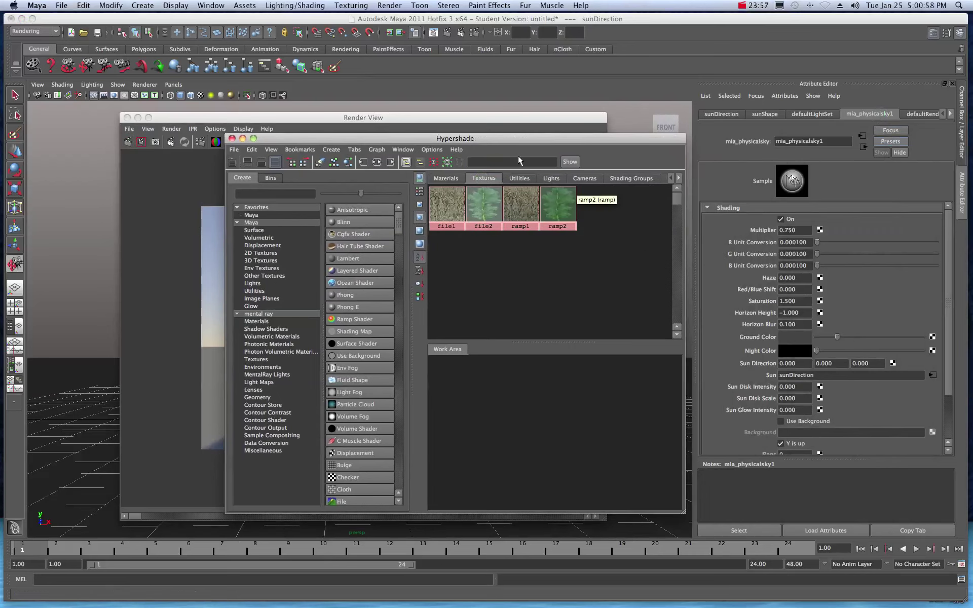
left_click_drag(509, 141, 407, 138)
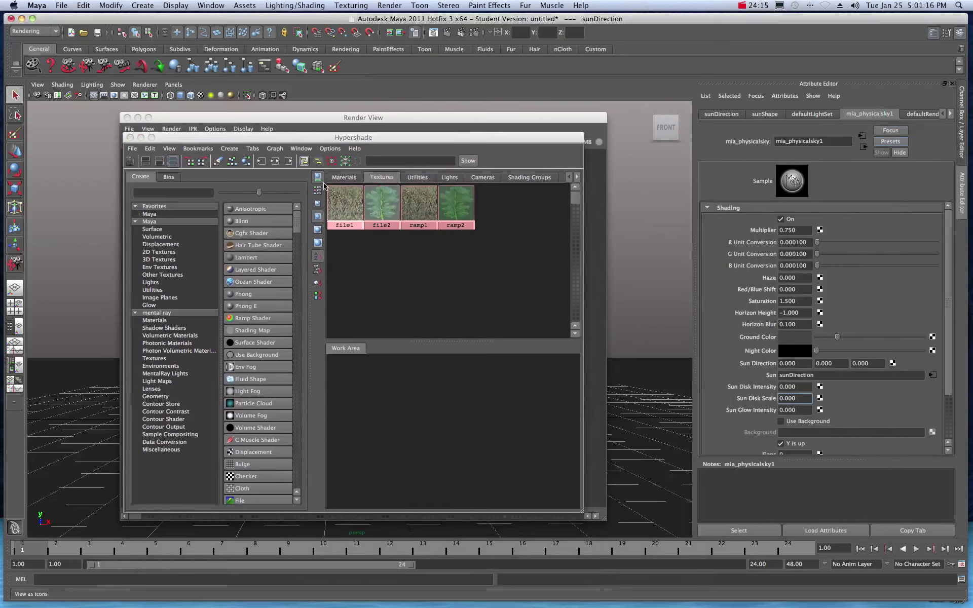
left_click(414, 207)
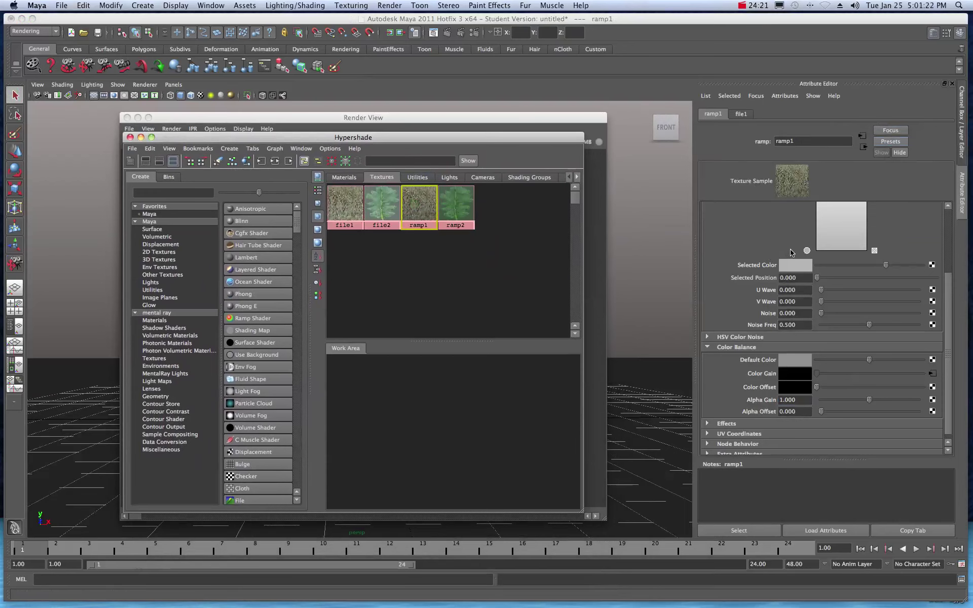
left_click_drag(505, 138, 630, 149)
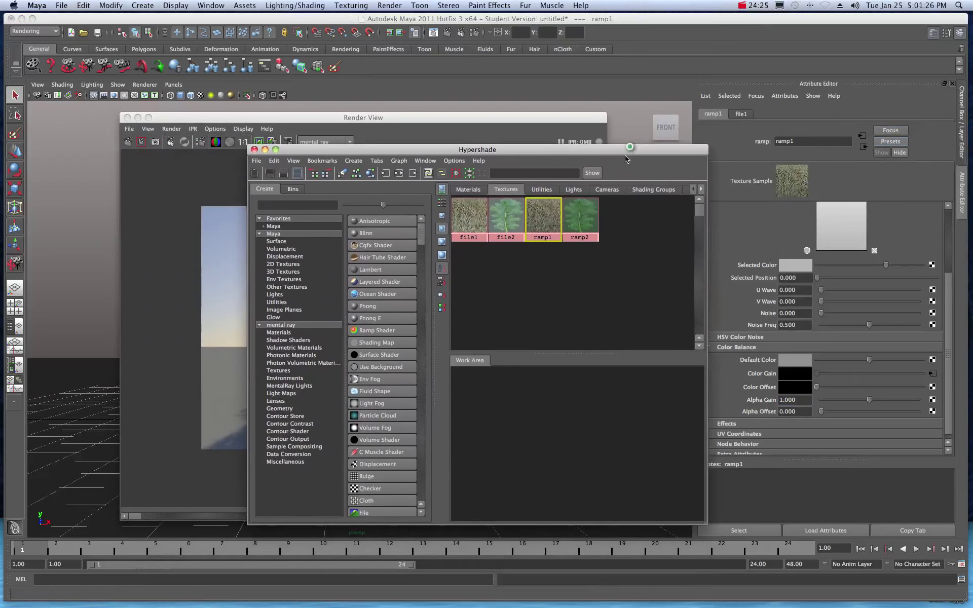
left_click(588, 222)
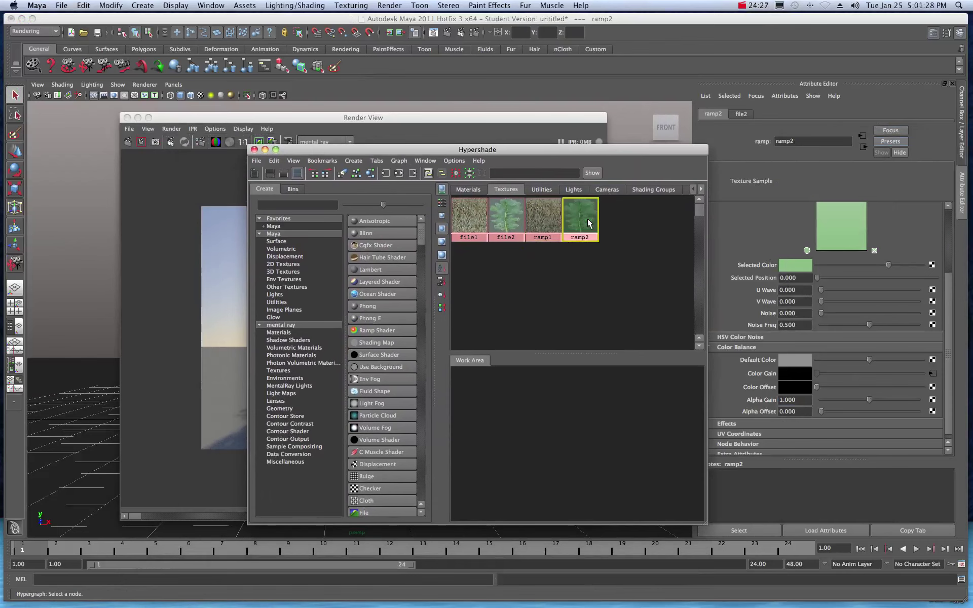
left_click_drag(557, 151, 332, 398)
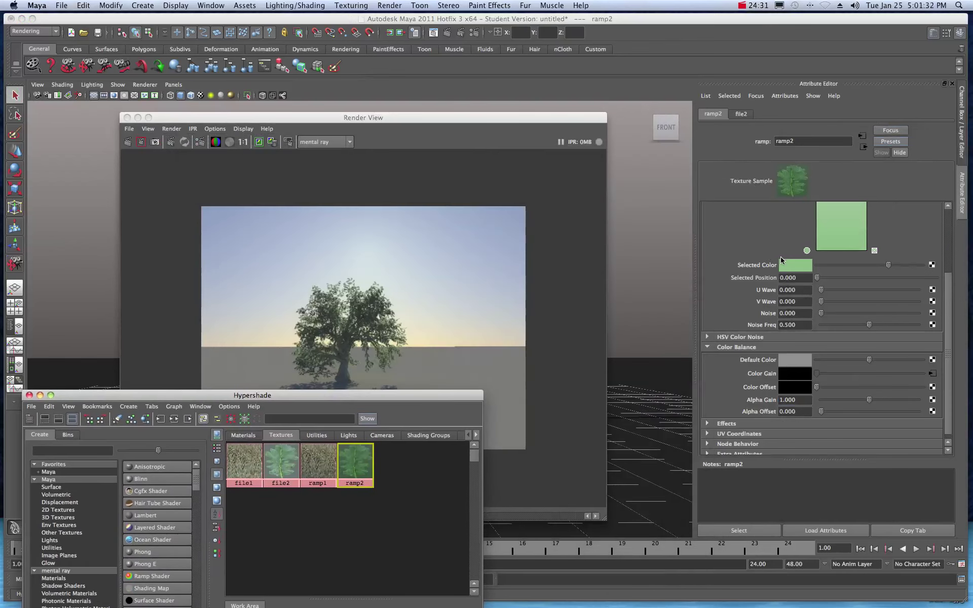
Change the selected color of ramp2 to a darker, more saturated green and re-render the tree
left_click(807, 251)
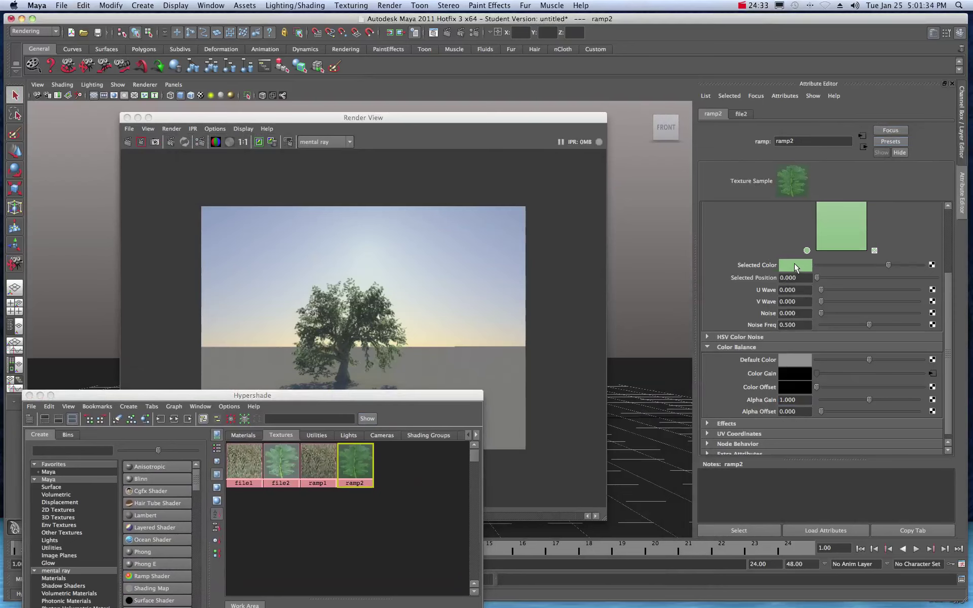
left_click(795, 264)
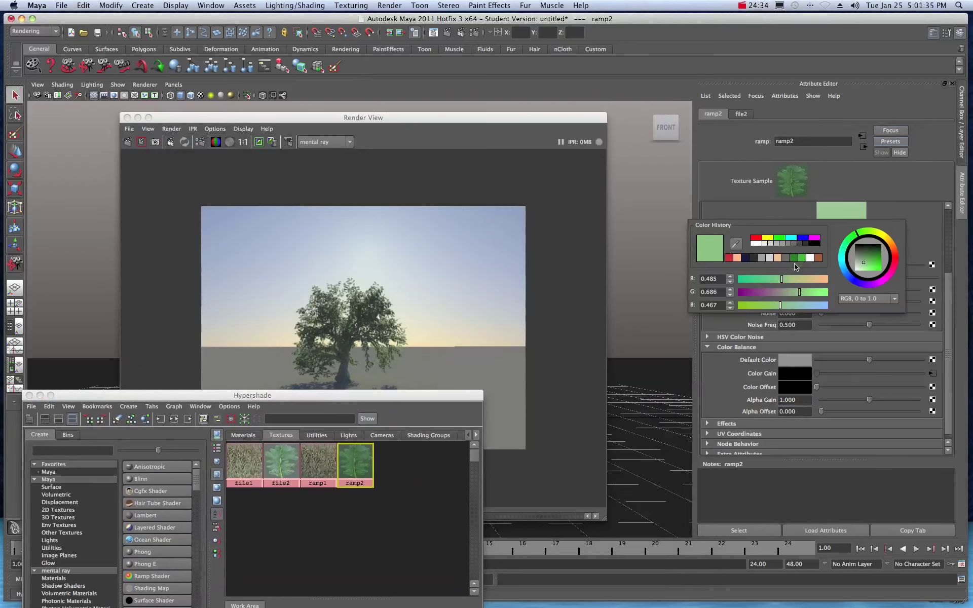
left_click(873, 261)
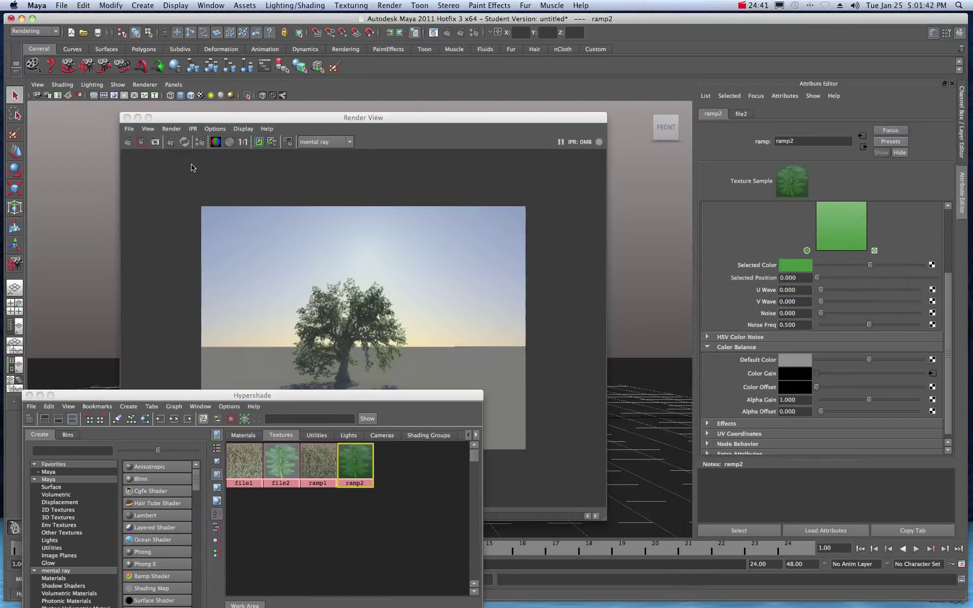
left_click(127, 142)
left_click(128, 142)
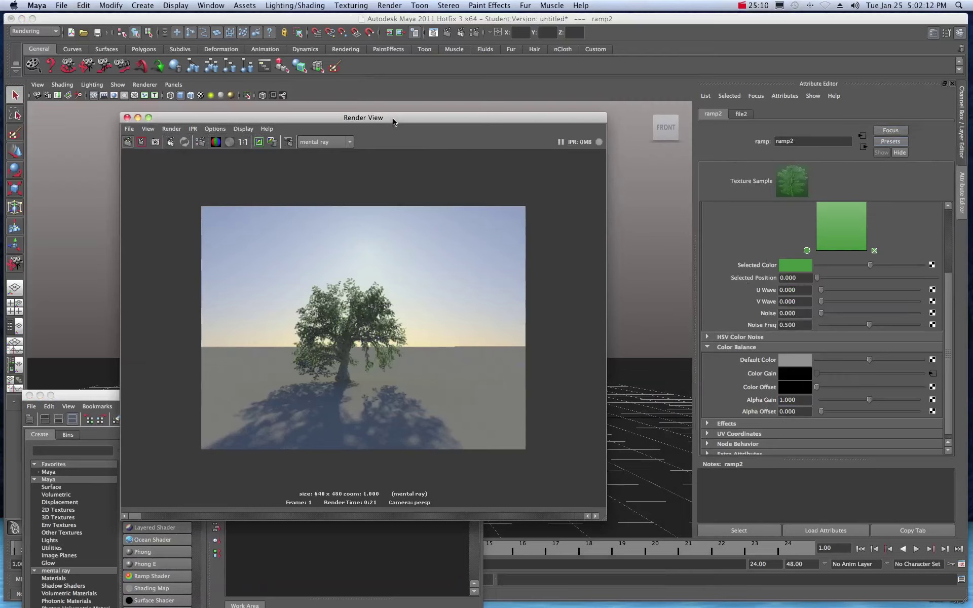
Examine the mia_physicalsun1 utility's attributes in the Hypershade and return to the mia_physicalsky1 attributes
left_click_drag(393, 119, 395, 119)
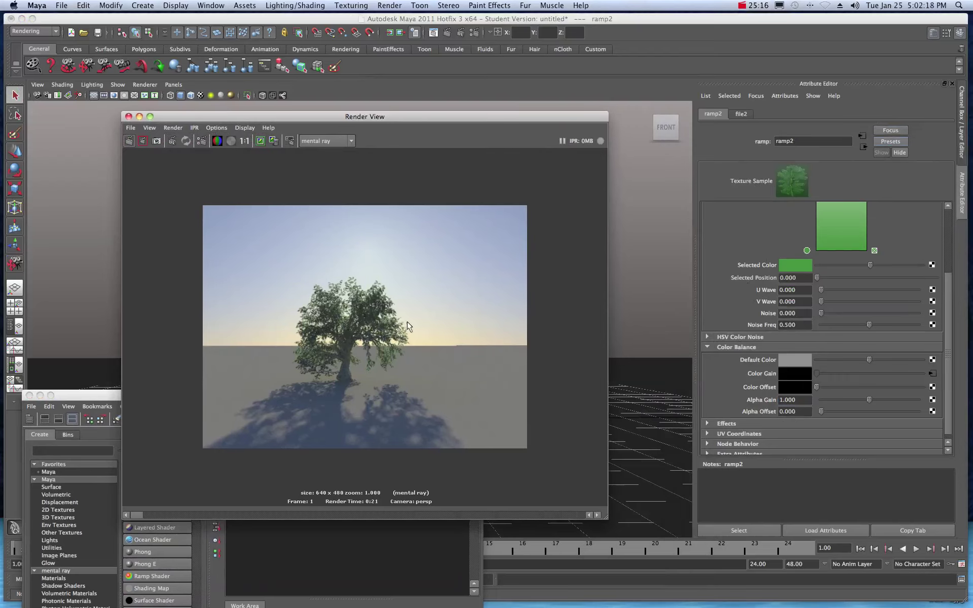
left_click_drag(104, 396, 528, 177)
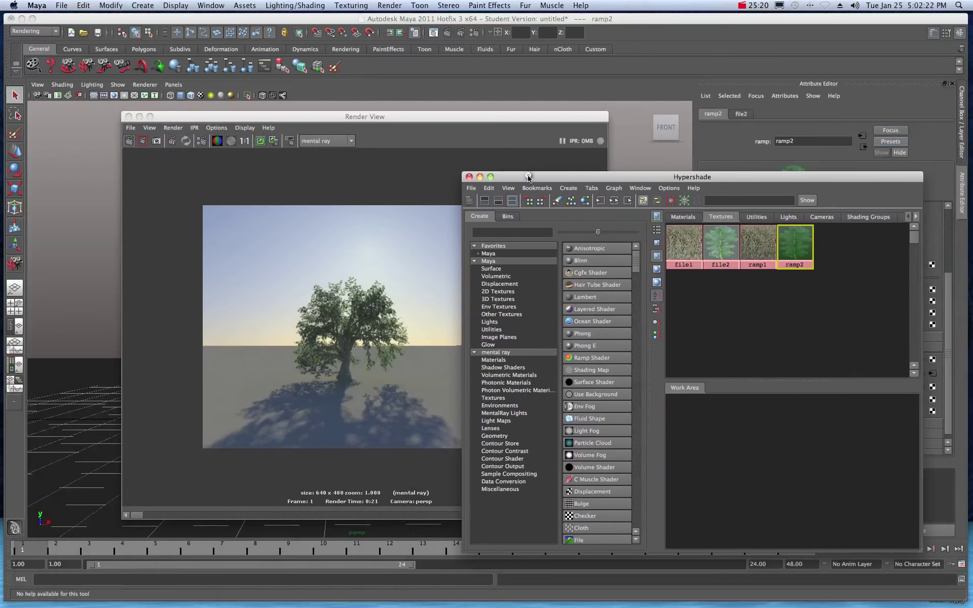
left_click(754, 218)
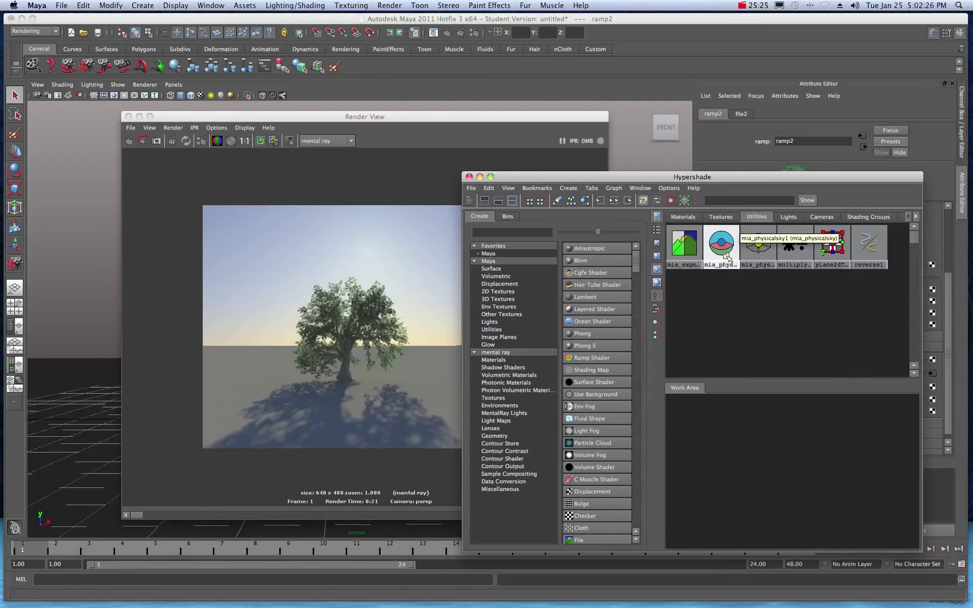
left_click(759, 244)
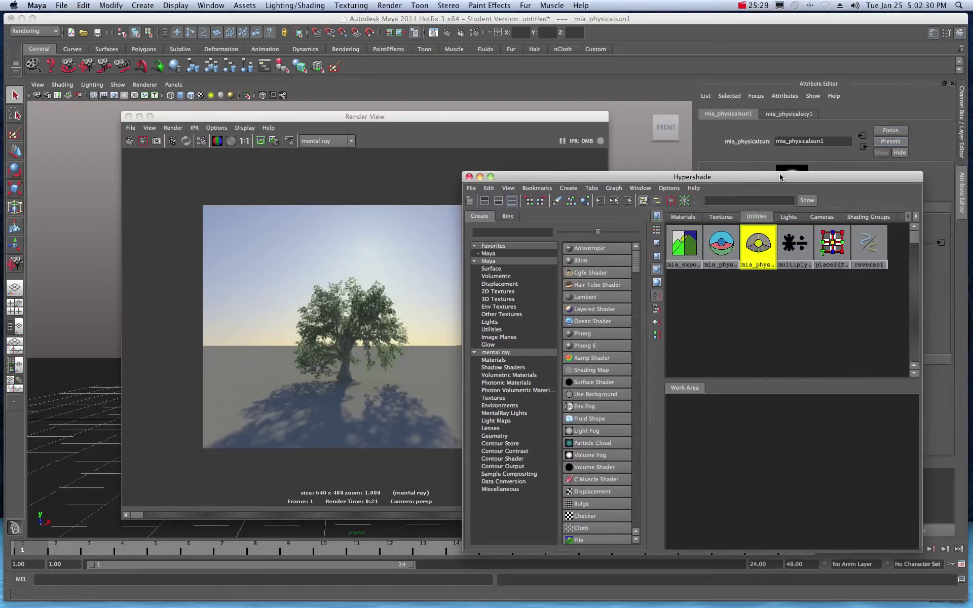
left_click_drag(780, 177, 538, 121)
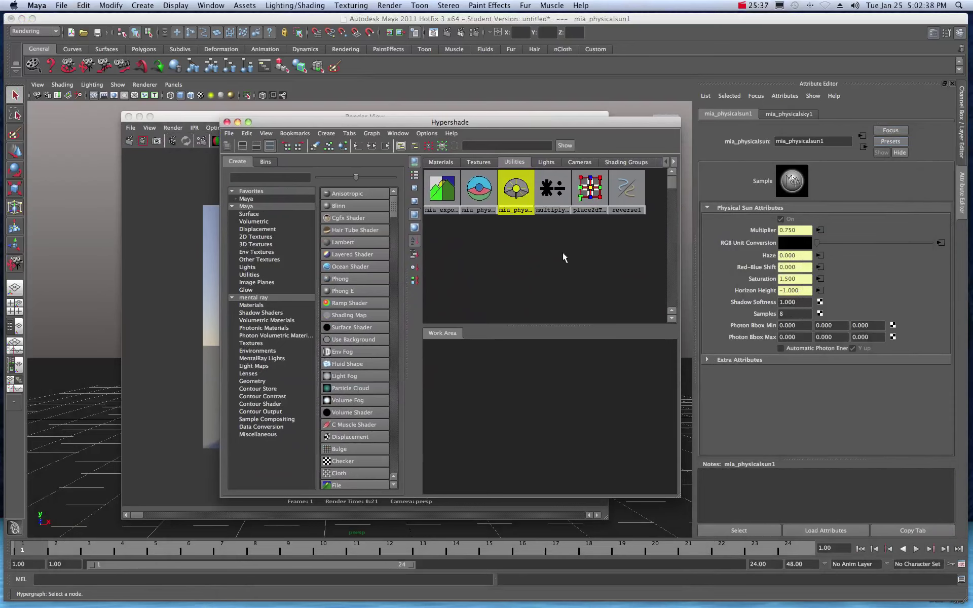
left_click(479, 195)
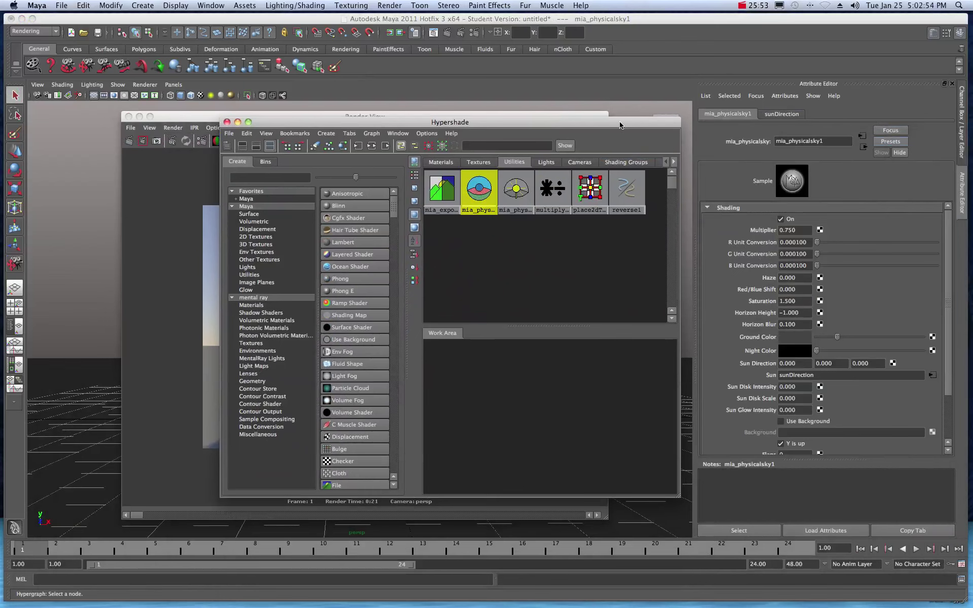
Close the Hypershade, set the B Unit Conversion of mia_physicalsky1 to 0.000150 and re-render the tree
key("super+w")
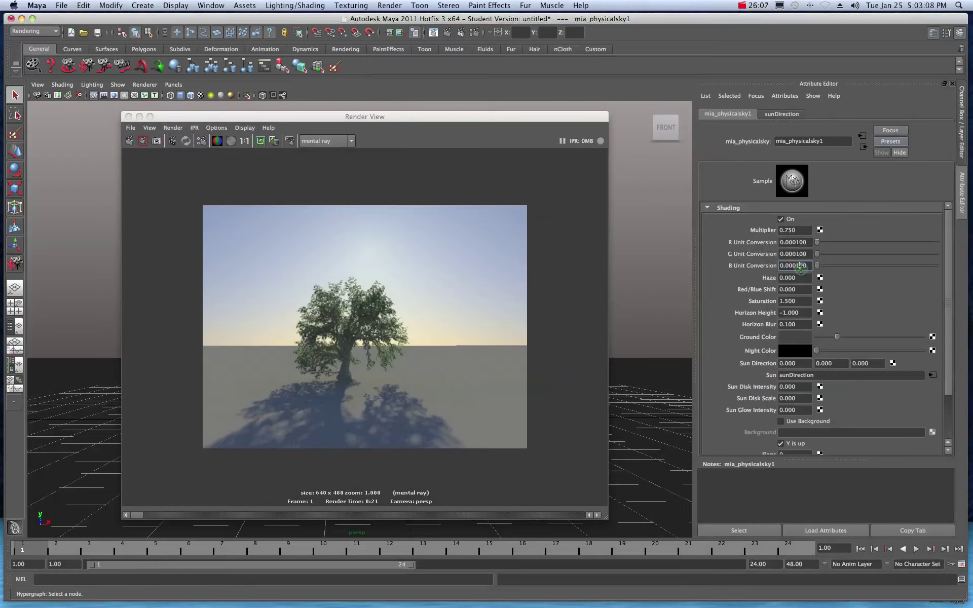
left_click_drag(806, 264, 808, 267)
type("15")
left_click(809, 258)
left_click(130, 141)
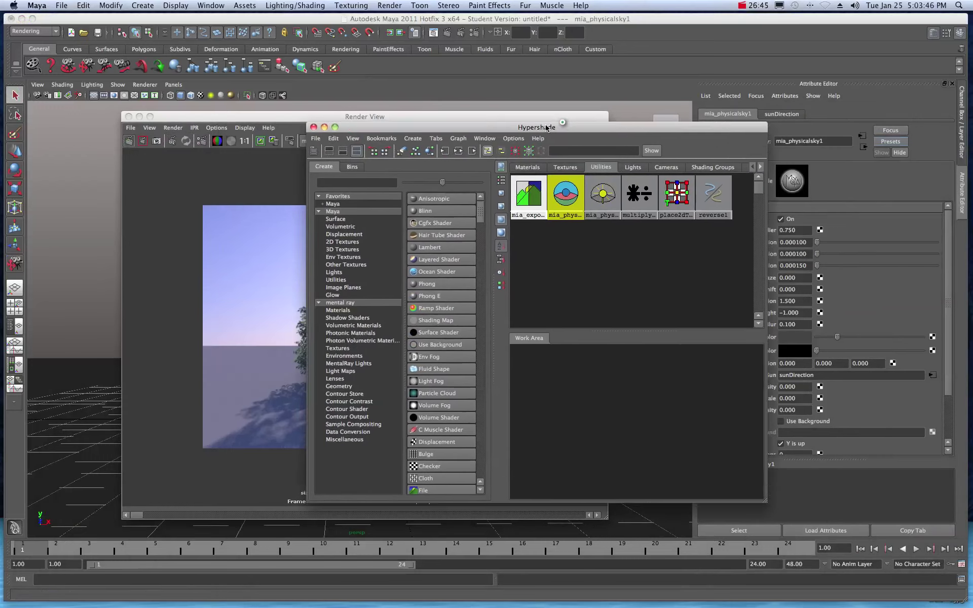
Select the mia_exposure_simple1 utility in the Hypershade, raise its Gain to about 0.348 and re-render the tree
left_click_drag(546, 128, 369, 127)
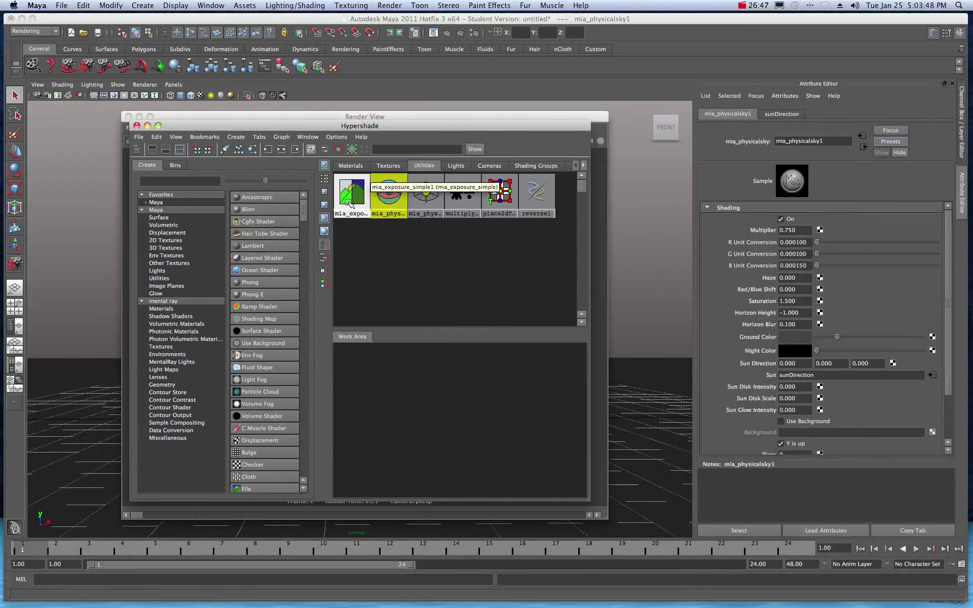
left_click(349, 202)
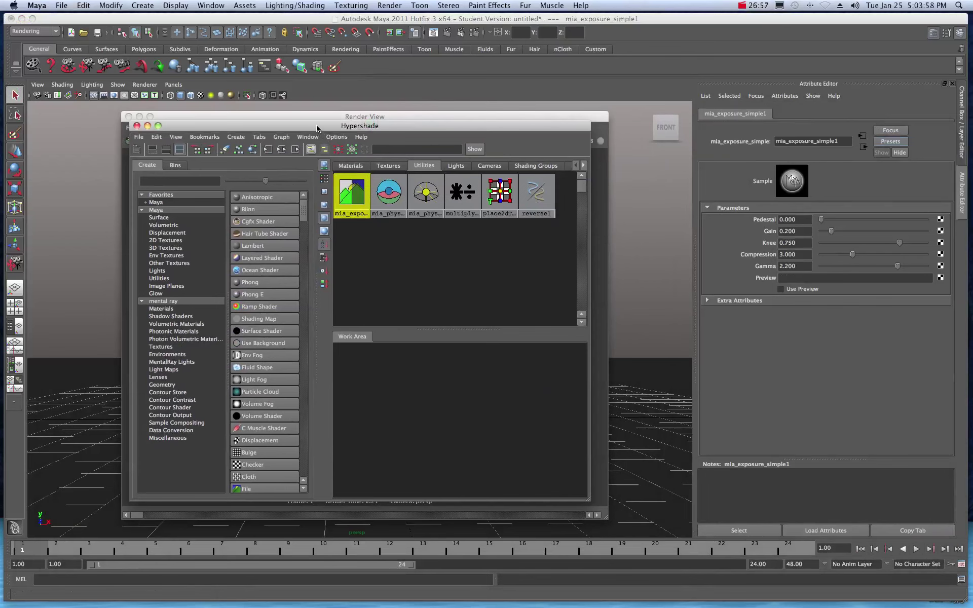
left_click_drag(317, 127, 447, 147)
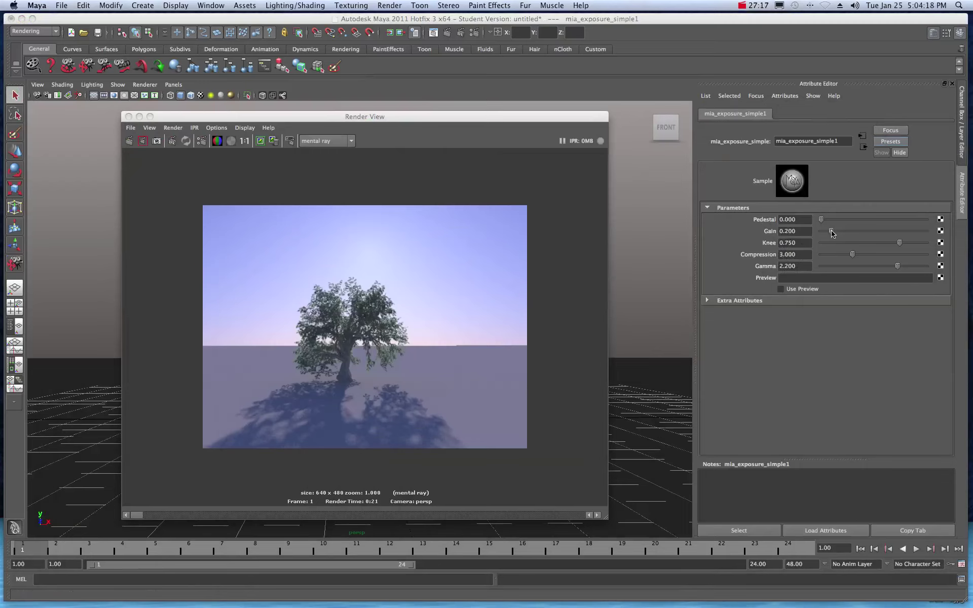
left_click_drag(833, 234, 840, 232)
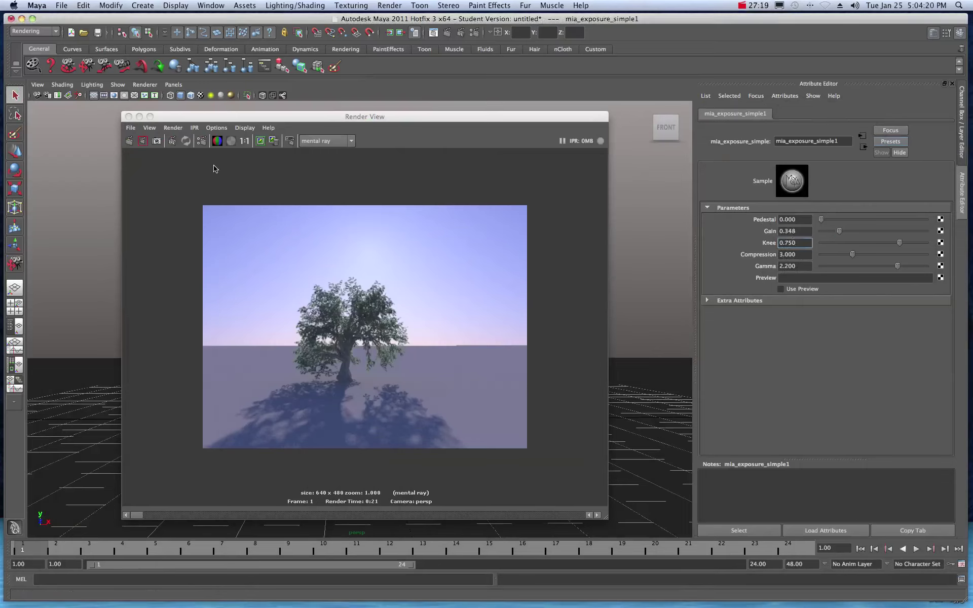
left_click(129, 142)
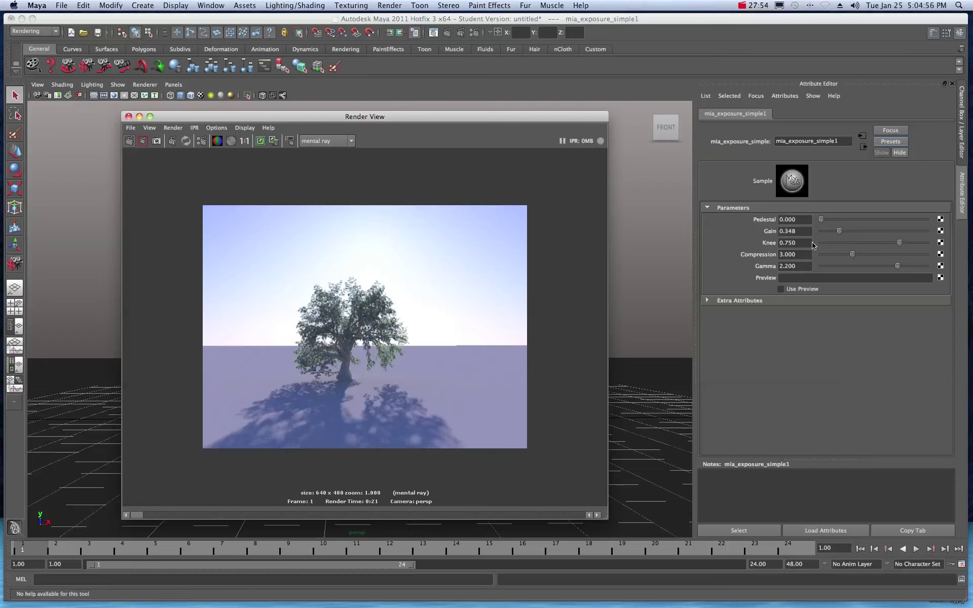
Lower the Gain of mia_exposure_simple1 to about 0.213 and re-render the tree
left_click_drag(840, 233, 831, 233)
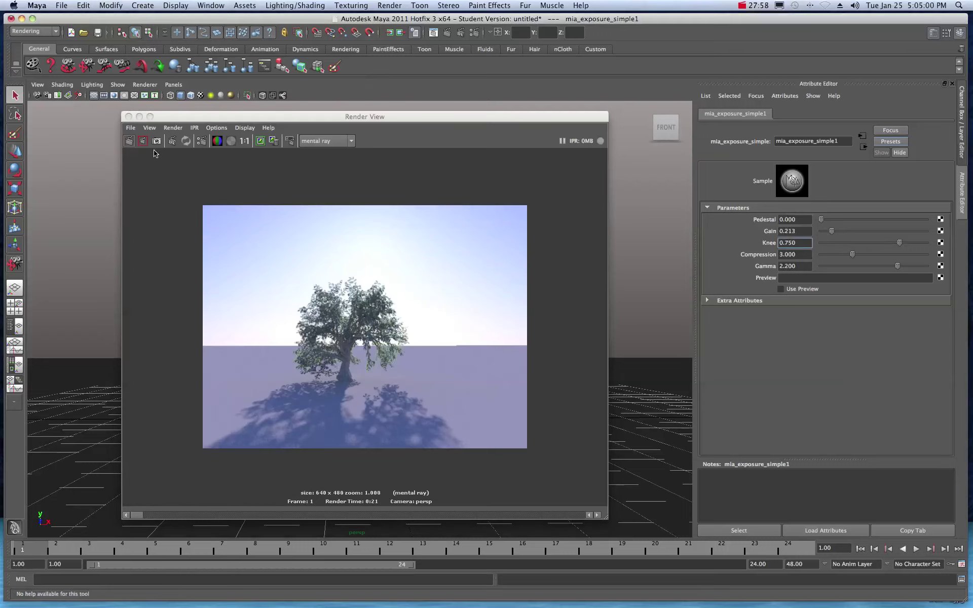
left_click(131, 143)
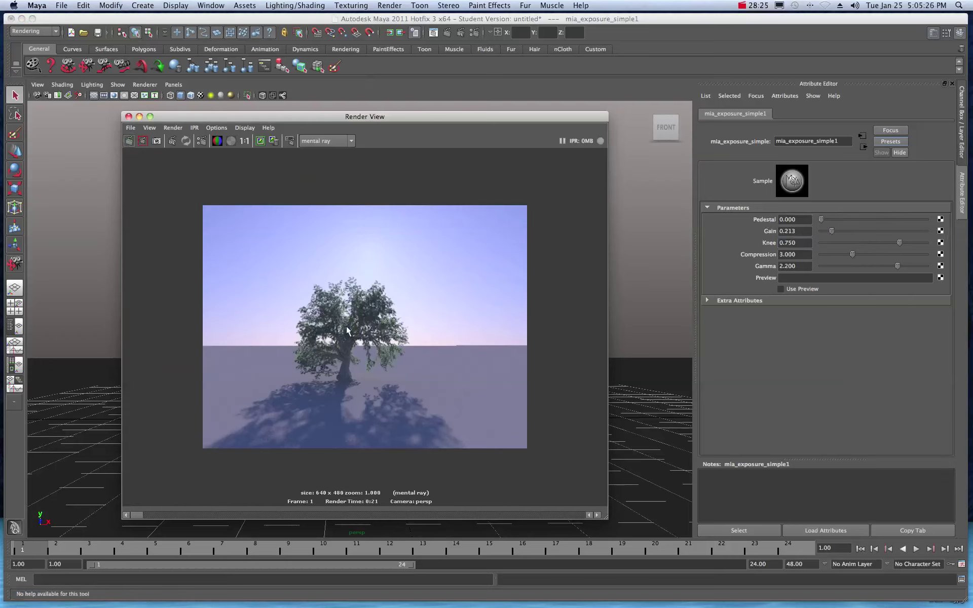
Move the Render View aside and reframe the perspective camera closer to the tree, with the whole crown and trunk in view
left_click_drag(255, 118, 719, 117)
left_click(174, 404)
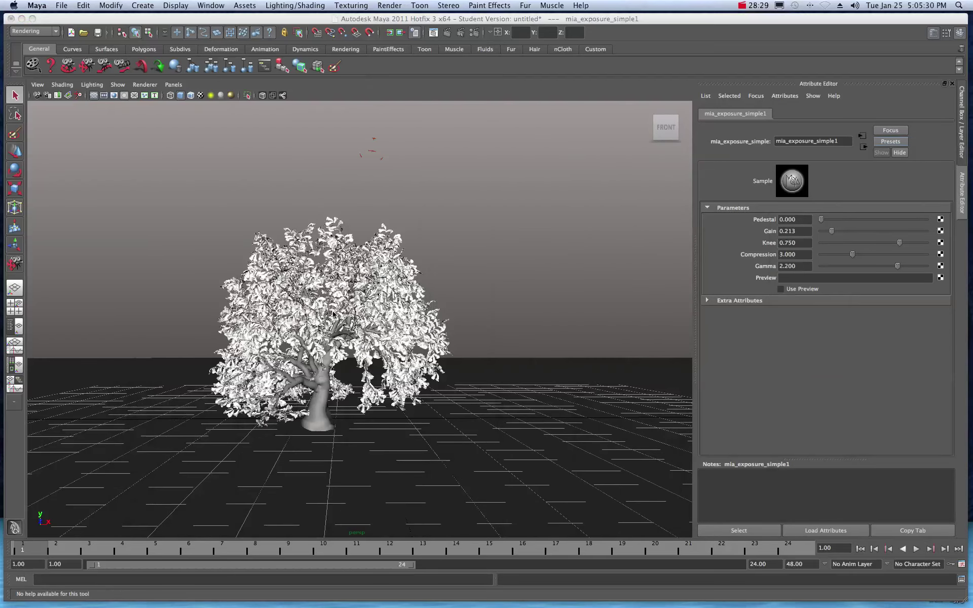
scroll(225, 268, "down", 5)
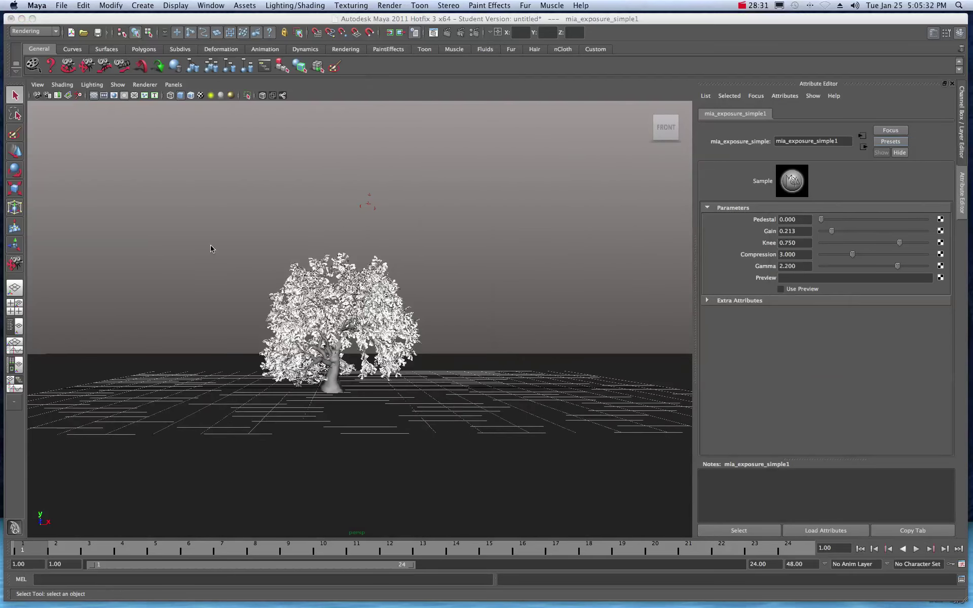
left_click_drag(226, 344, 298, 345)
right_click_drag(298, 345, 468, 361, "alt")
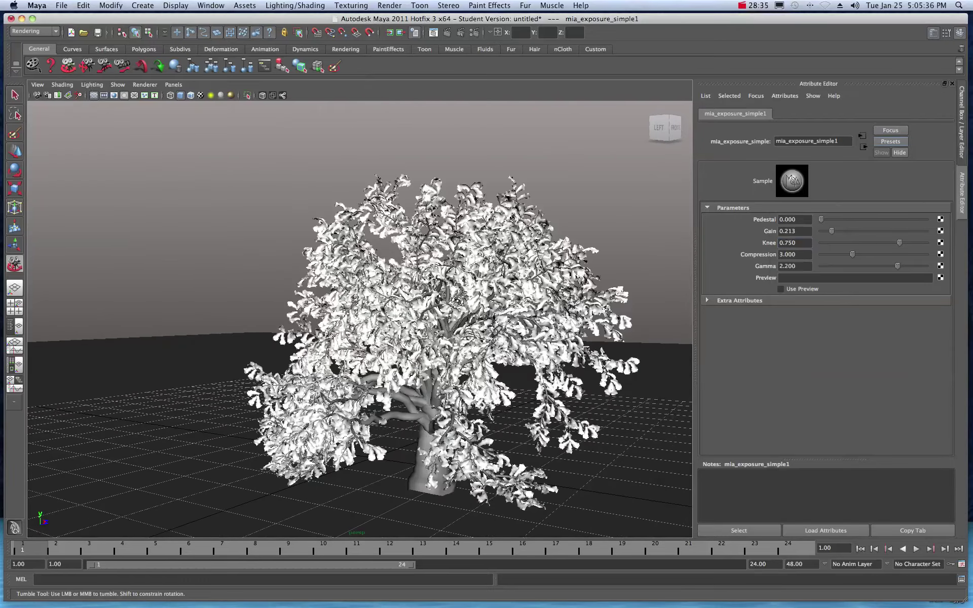
scroll(458, 301, "up", 5)
left_click_drag(458, 301, 436, 269, "alt")
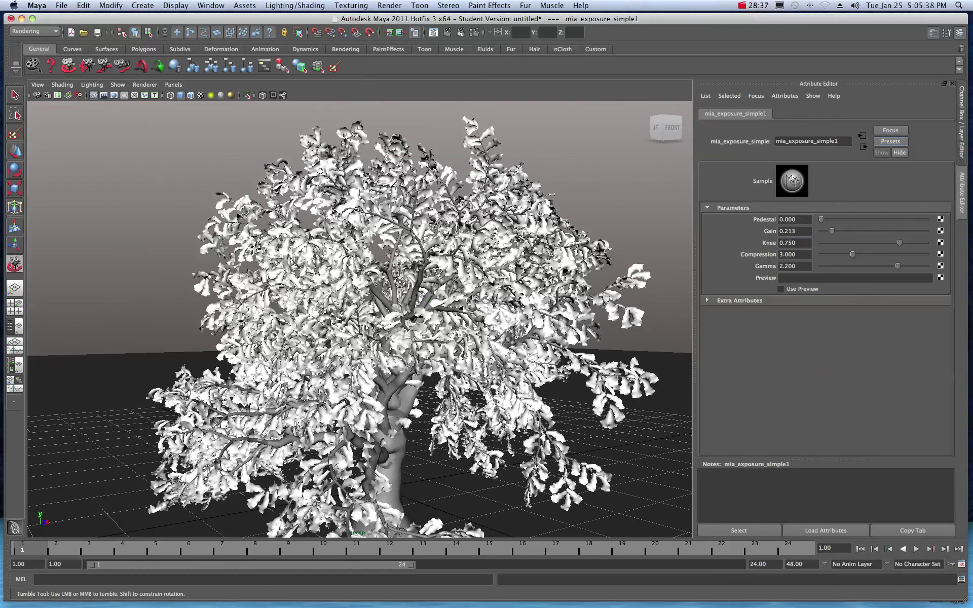
left_click_drag(389, 379, 355, 370, "alt")
scroll(390, 393, "down", 5)
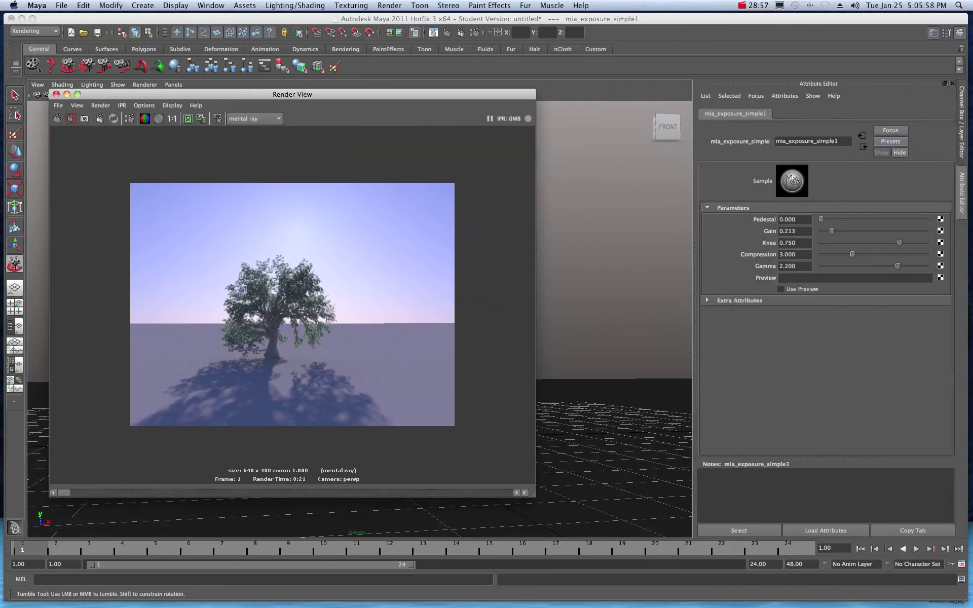
Set the mental ray quality preset to Production in the Render Settings
left_click_drag(972, 137, 497, 120)
left_click(541, 175)
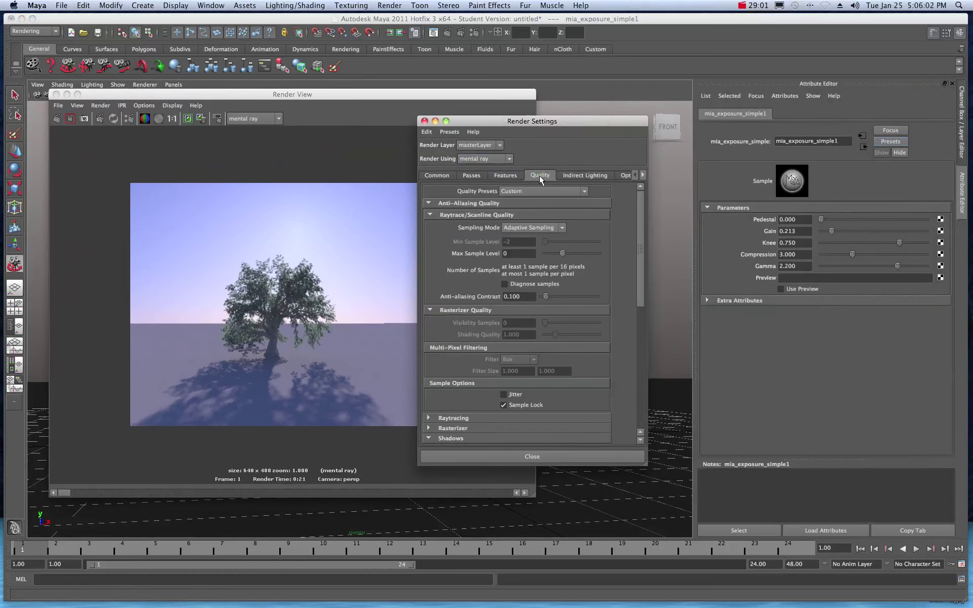
left_click(584, 191)
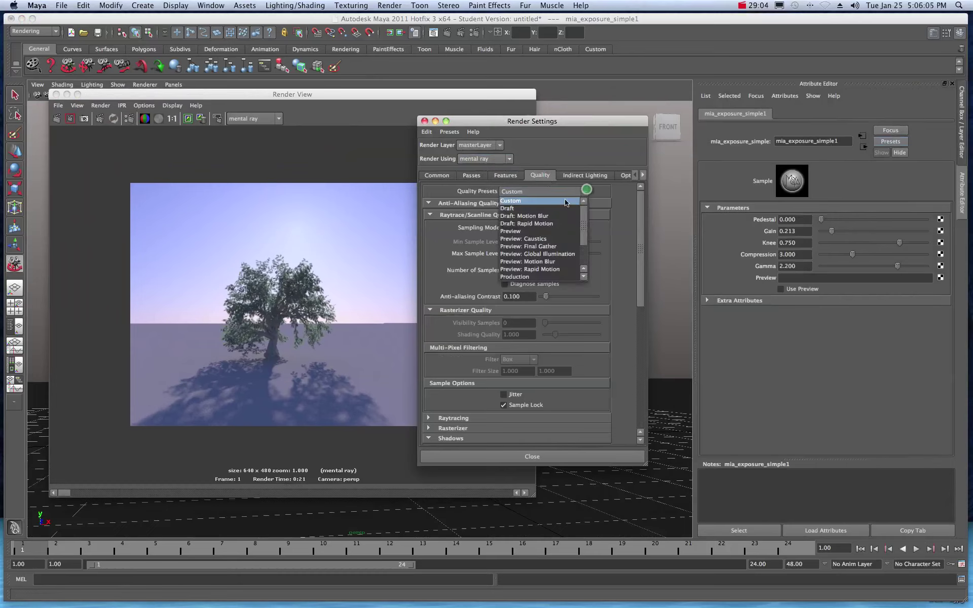
left_click(515, 277)
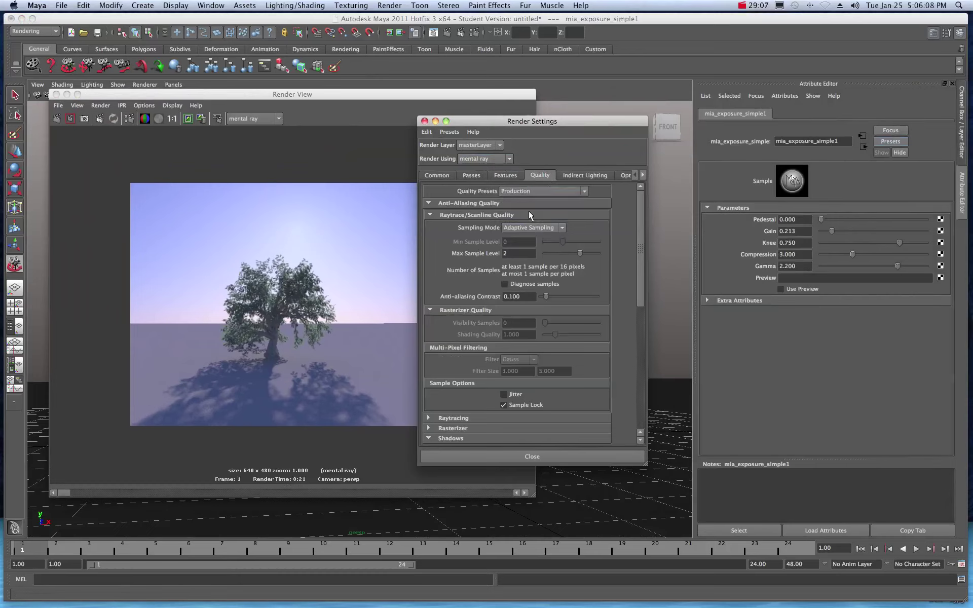
Enable Global Illumination and Final Gathering as secondary effects in the mental ray rendering features
left_click(502, 176)
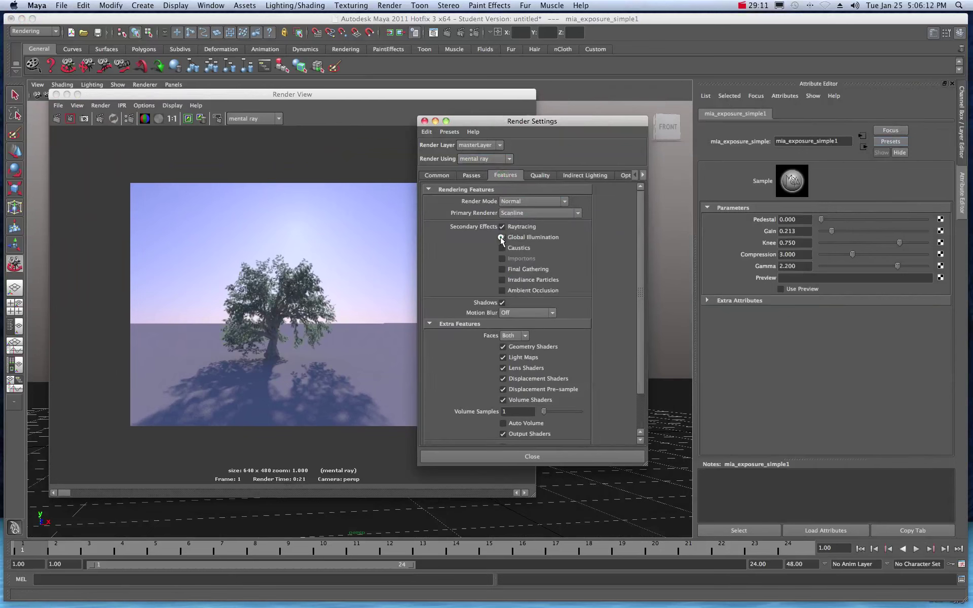
left_click(502, 268)
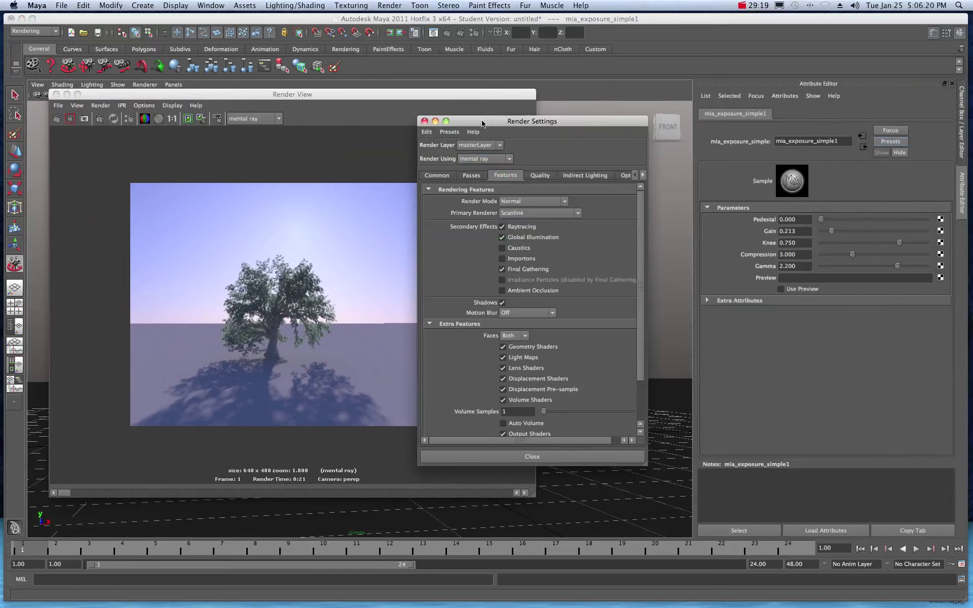
scroll(488, 276, "down", 3)
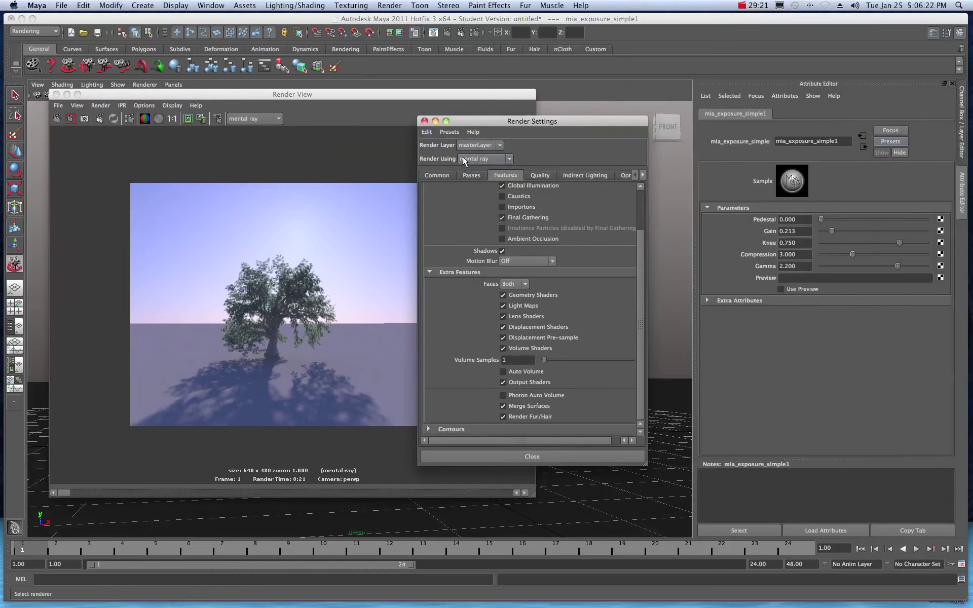
Set the render image size to a width of 1280 and a height of 720 pixels and move the Render Settings away
left_click(464, 176)
scroll(461, 308, "down", 8)
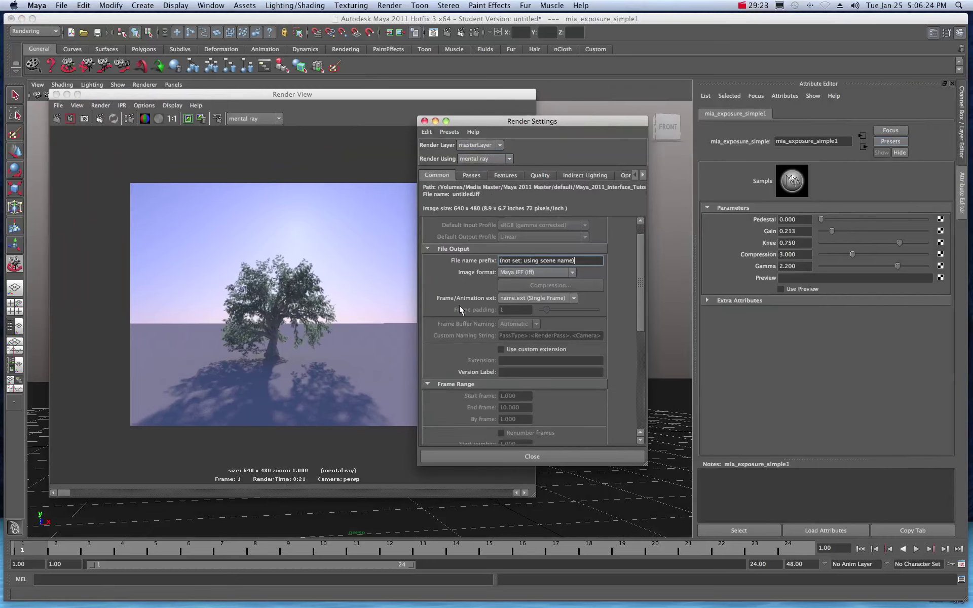
scroll(461, 308, "down", 3)
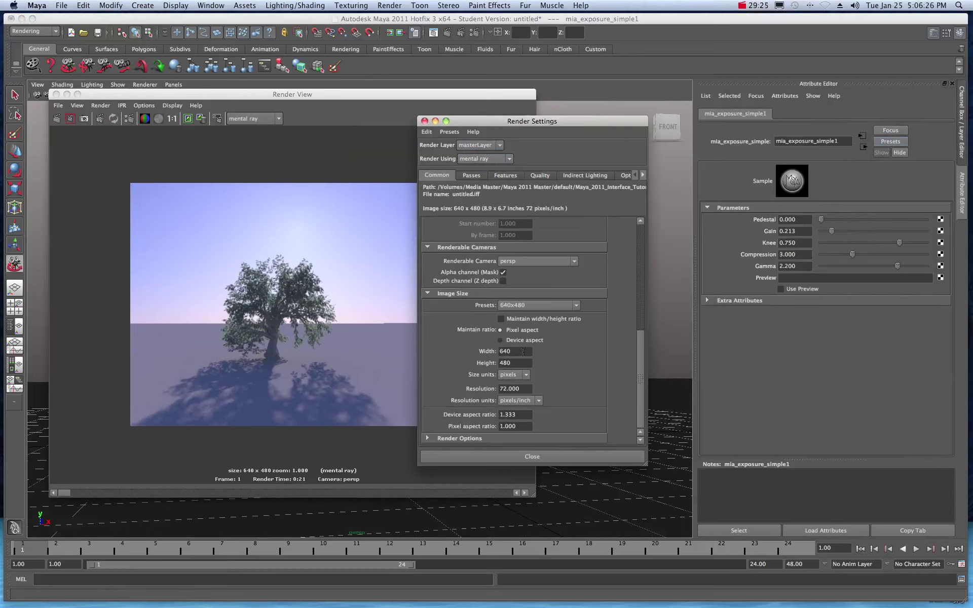
left_click(505, 351)
type("1280")
key("Tab")
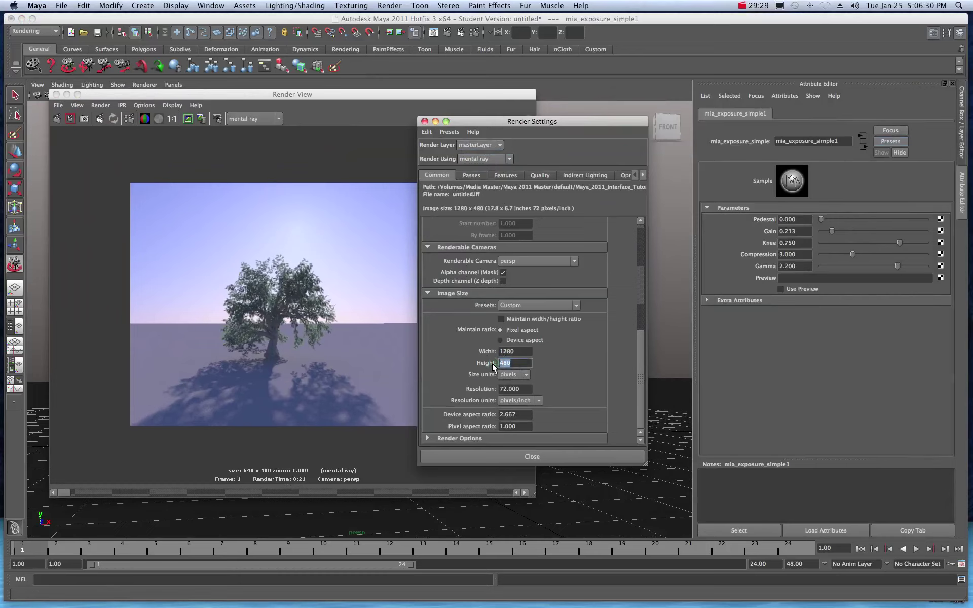
type("720")
left_click_drag(490, 122, 972, 121)
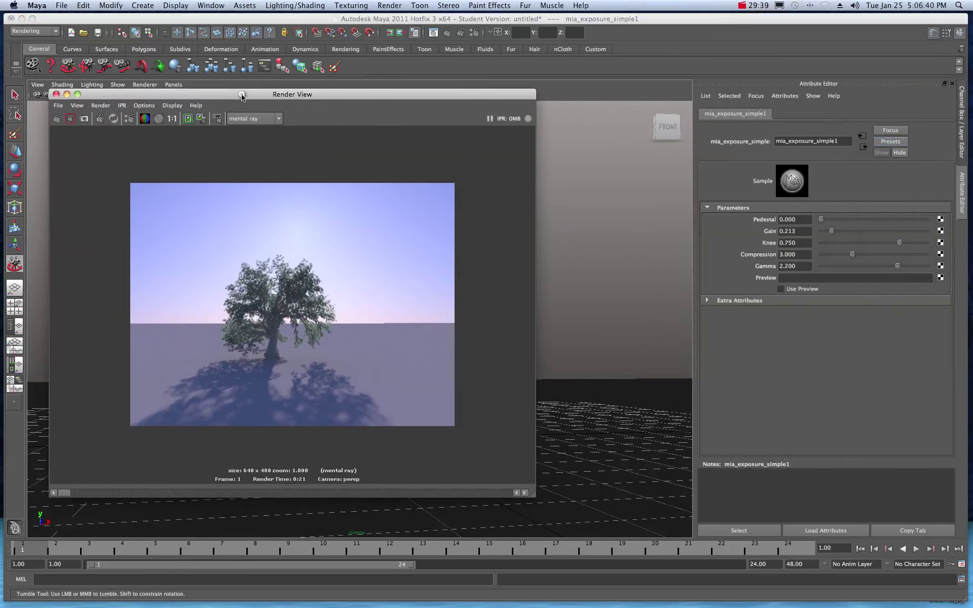
Select the sun light's sunShape node under sunDirection in the Outliner and examine its raytrace shadow attributes
left_click_drag(248, 98, 757, 234)
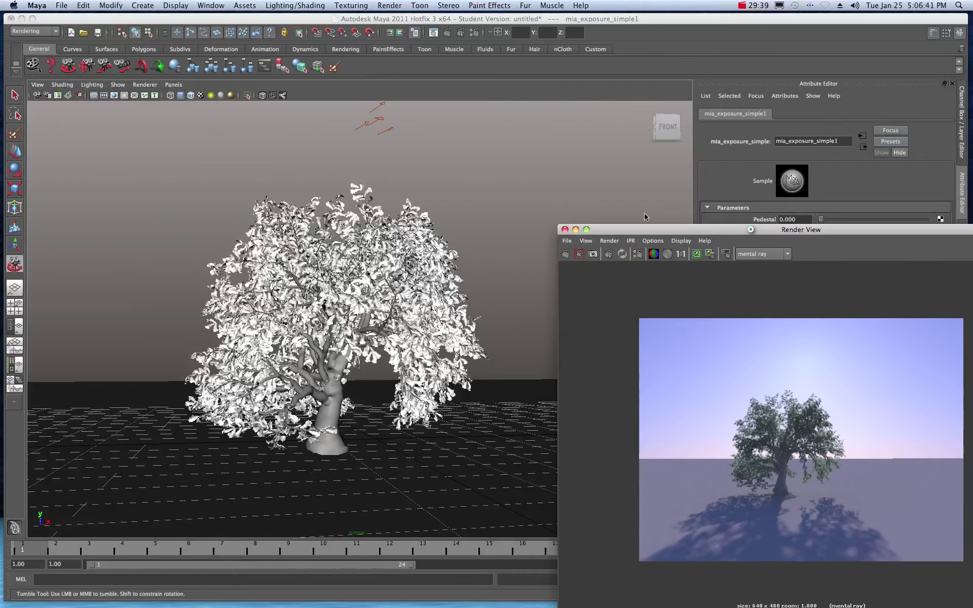
left_click(368, 123)
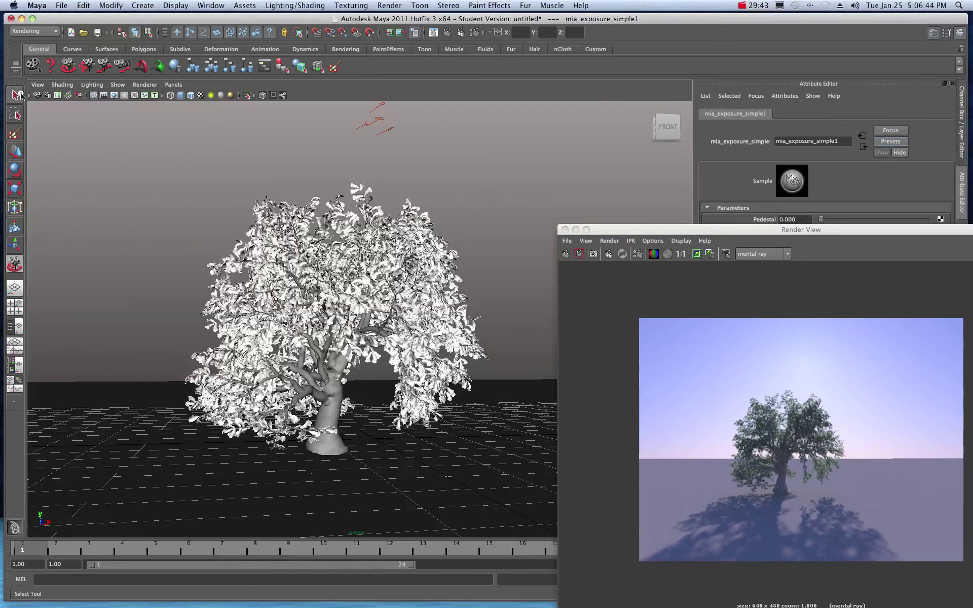
key("q")
left_click(386, 132)
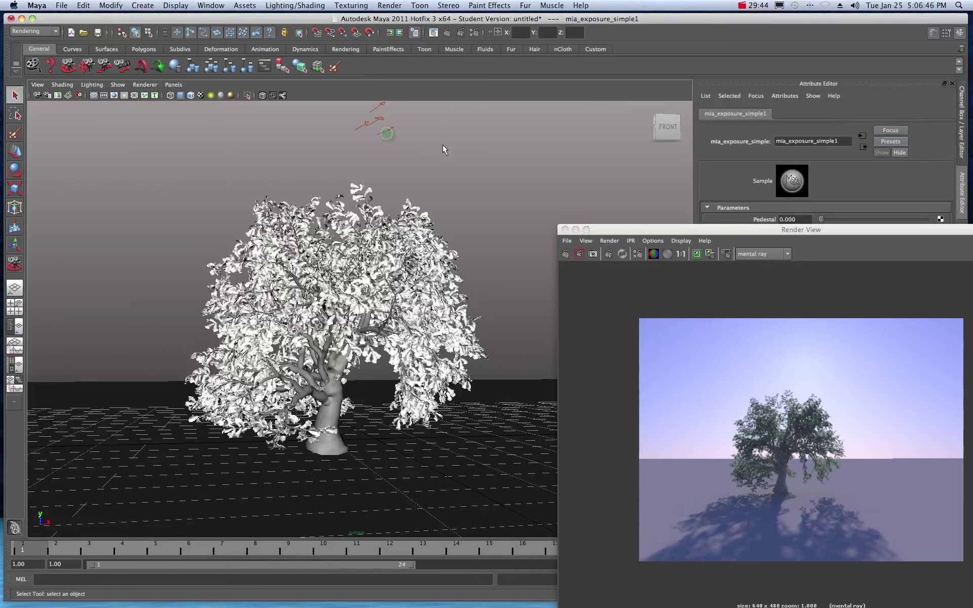
mouse_move(663, 230)
left_mouse_down()
mouse_move(225, 173)
mouse_move(190, 239)
left_mouse_up()
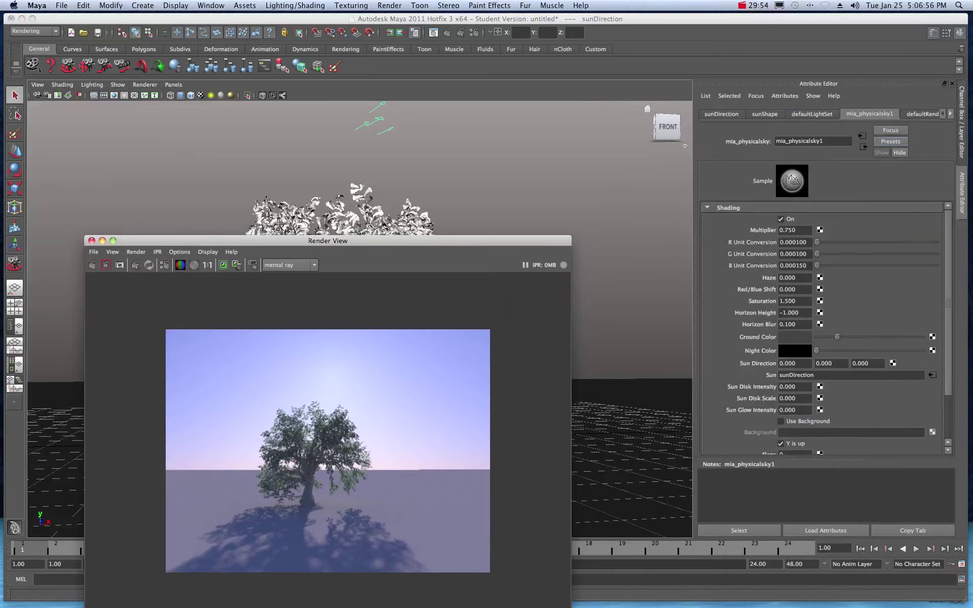
left_click_drag(972, 95, 588, 118)
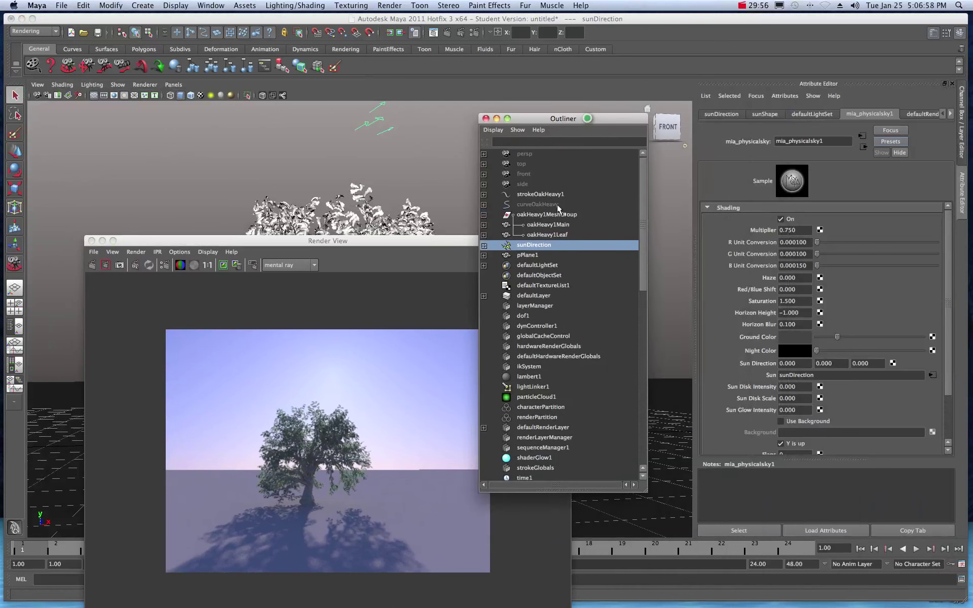
left_click(484, 245)
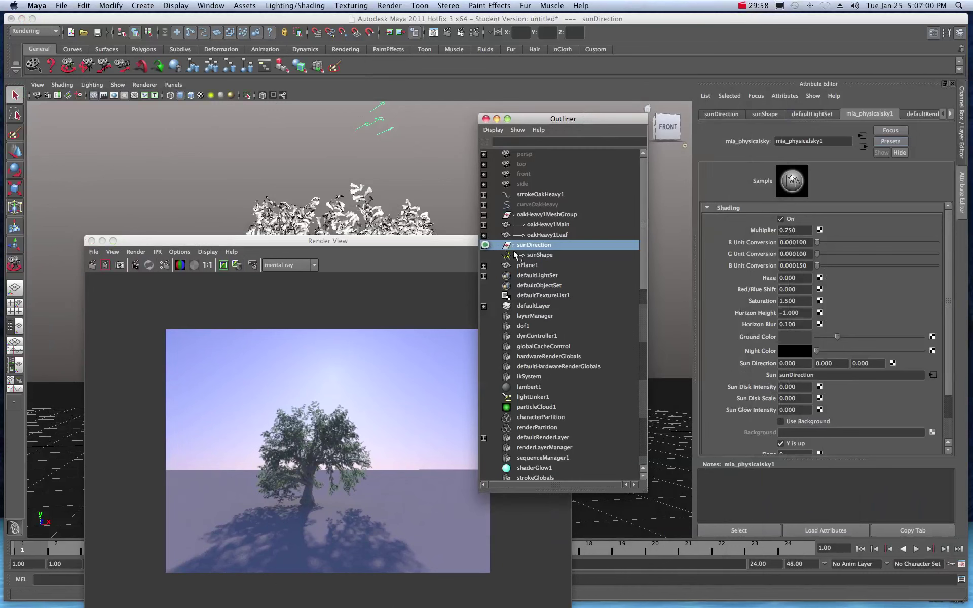
left_click(522, 255)
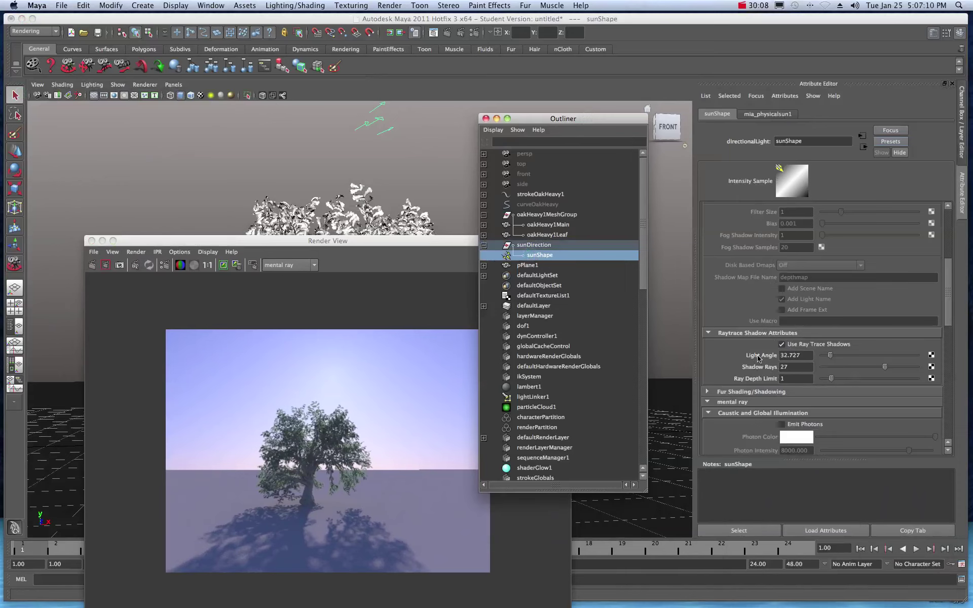
Render the reframed tree with the production settings and enlarge the Render View to show the whole image at full size
left_click_drag(289, 245, 377, 104)
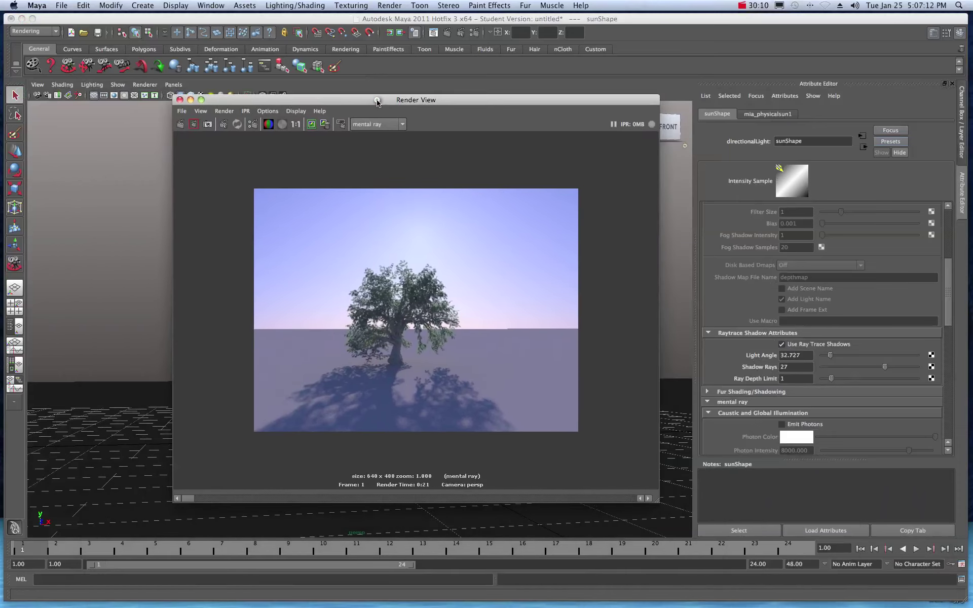
left_click(179, 123)
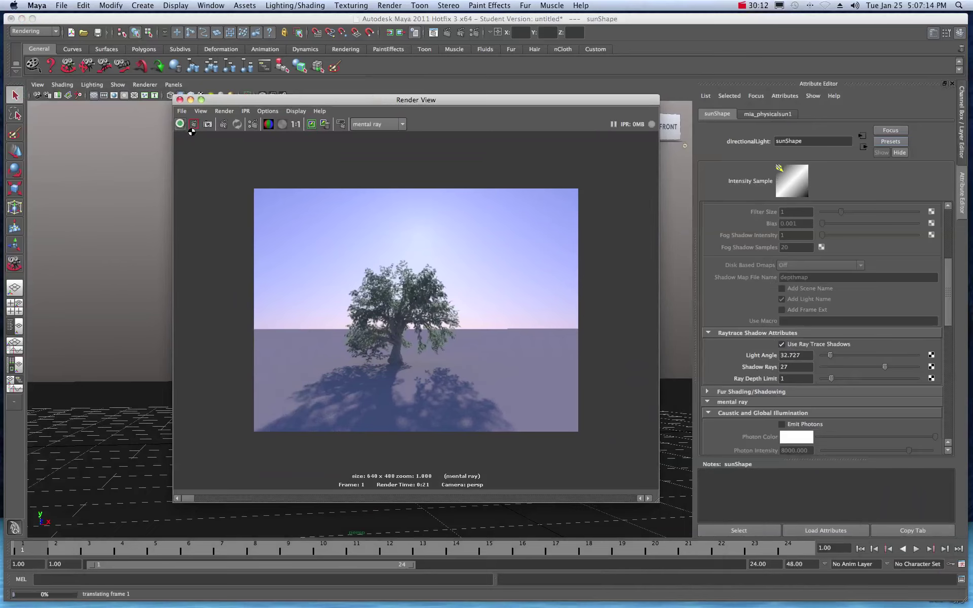
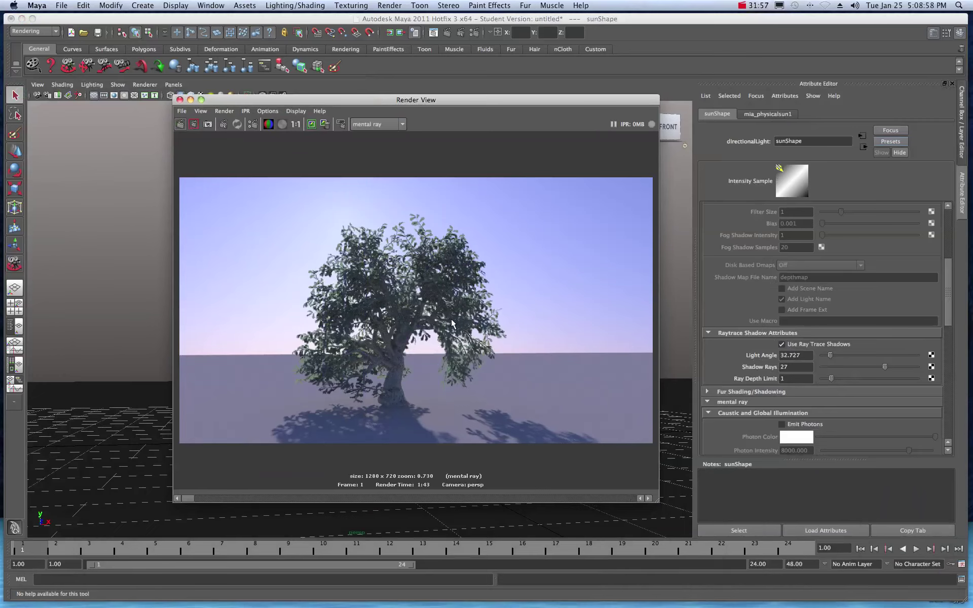
left_click_drag(658, 501, 914, 553)
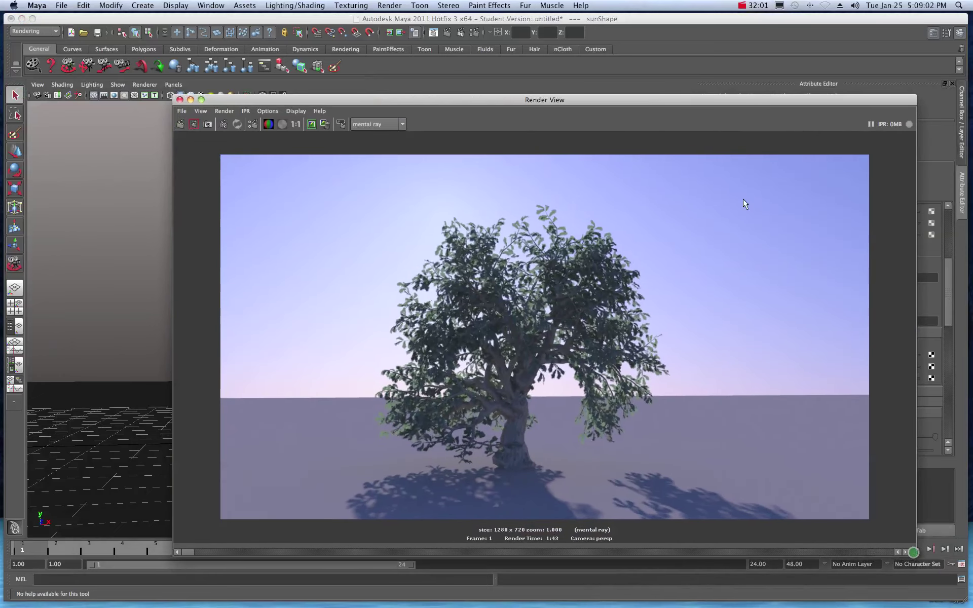
left_click_drag(722, 101, 582, 73)
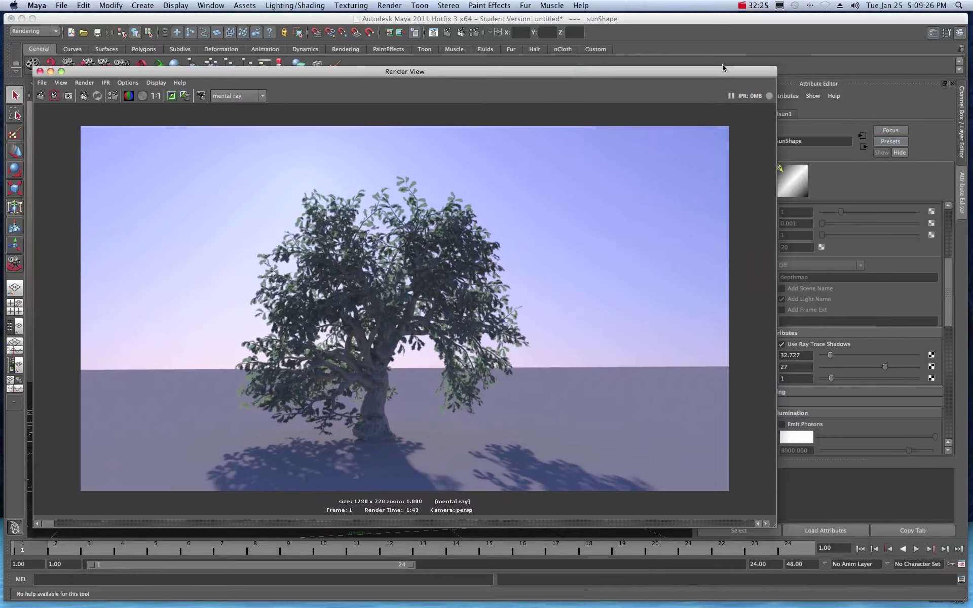
left_click(742, 6)
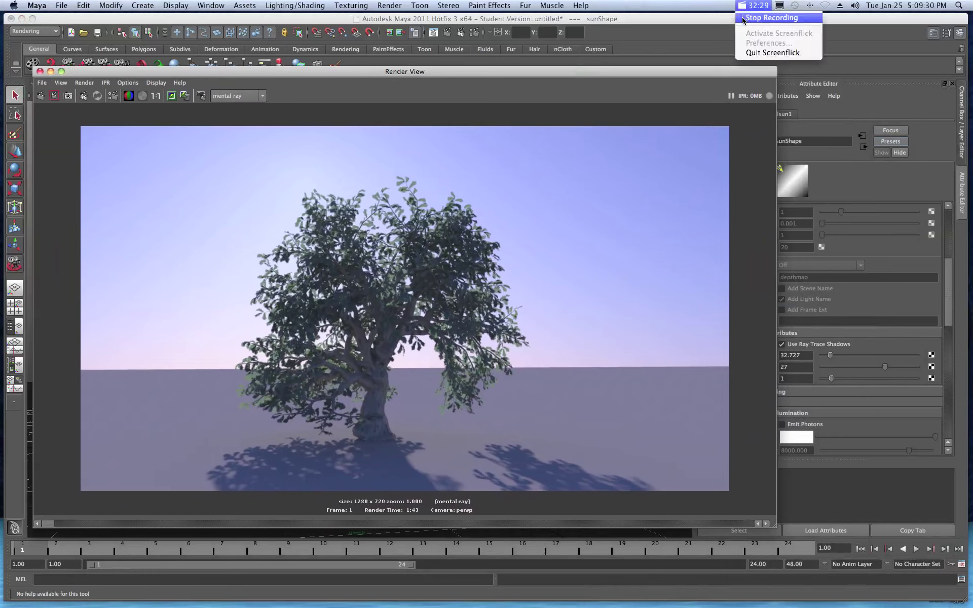